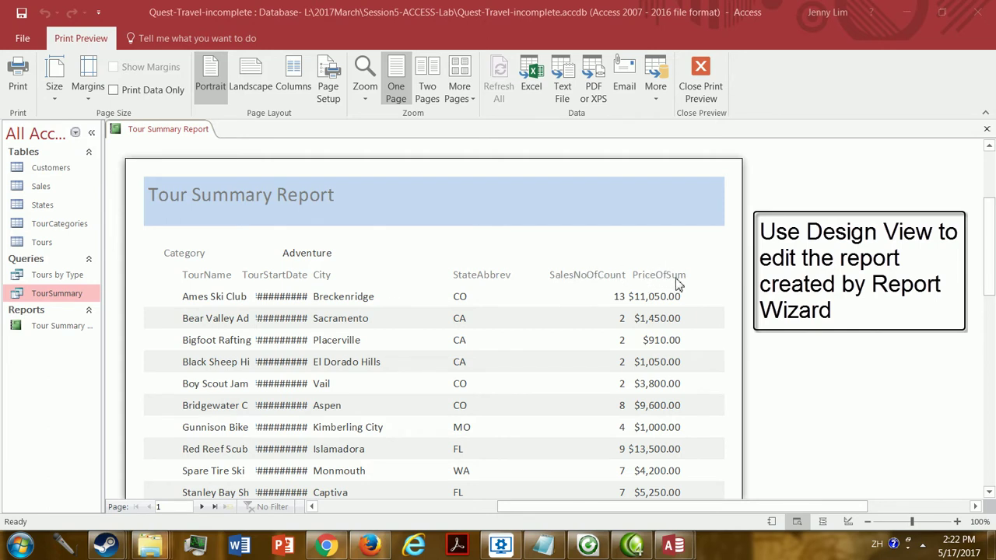
Open the Tour Summary Report in Design View and look through its header, detail and footer sections
{"action": "right_click", "coordinate": [173, 135]}
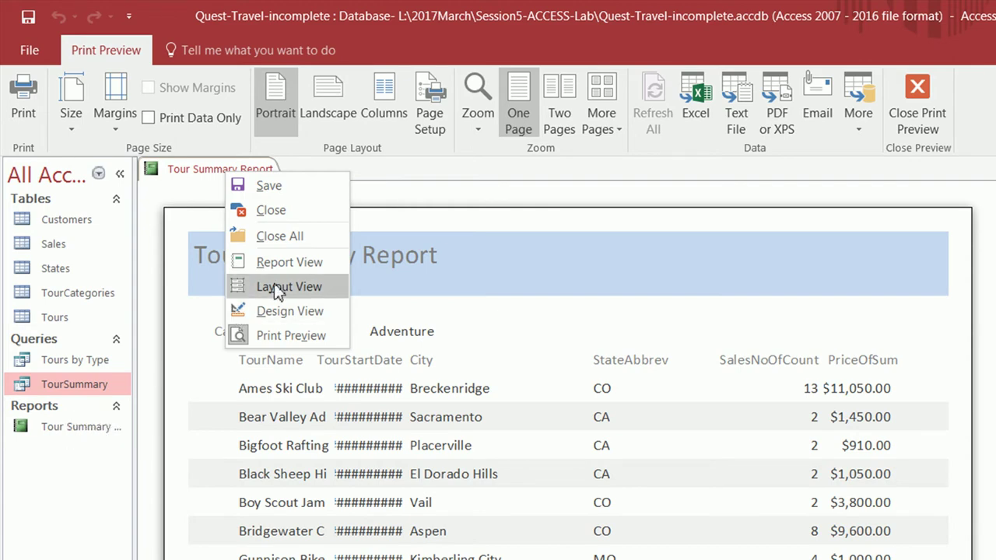
{"action": "left_click", "coordinate": [294, 312]}
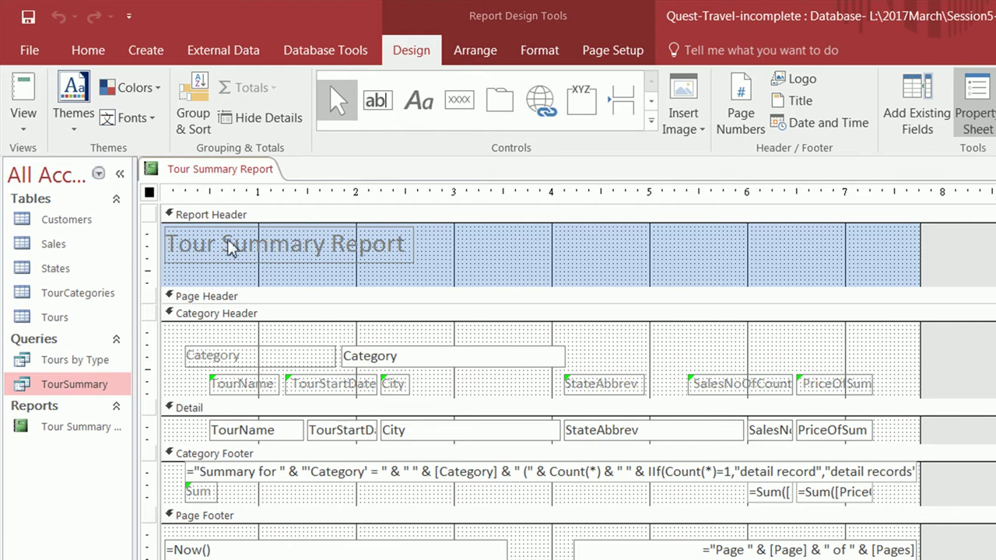
{"action": "left_click", "coordinate": [245, 215]}
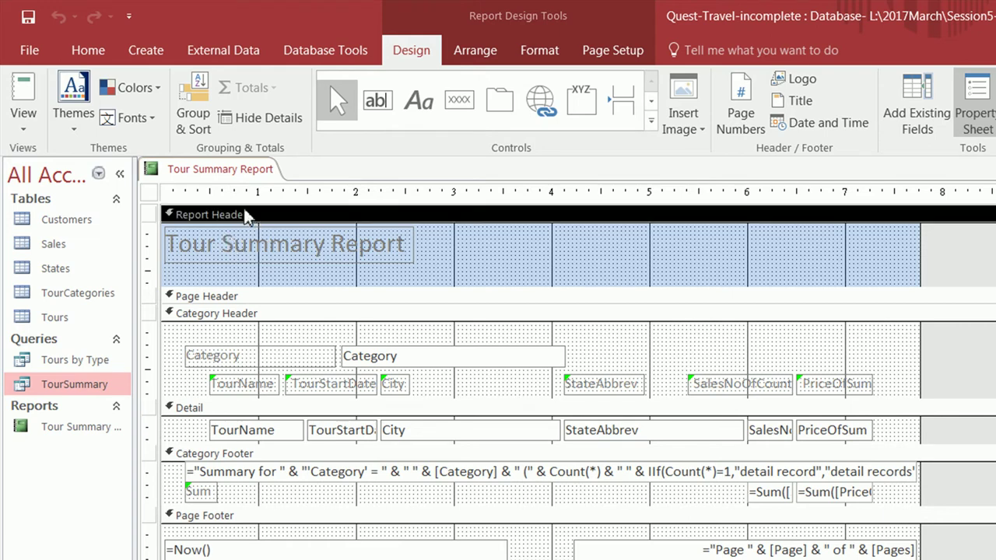
{"action": "left_click", "coordinate": [278, 296]}
{"action": "left_click", "coordinate": [296, 315]}
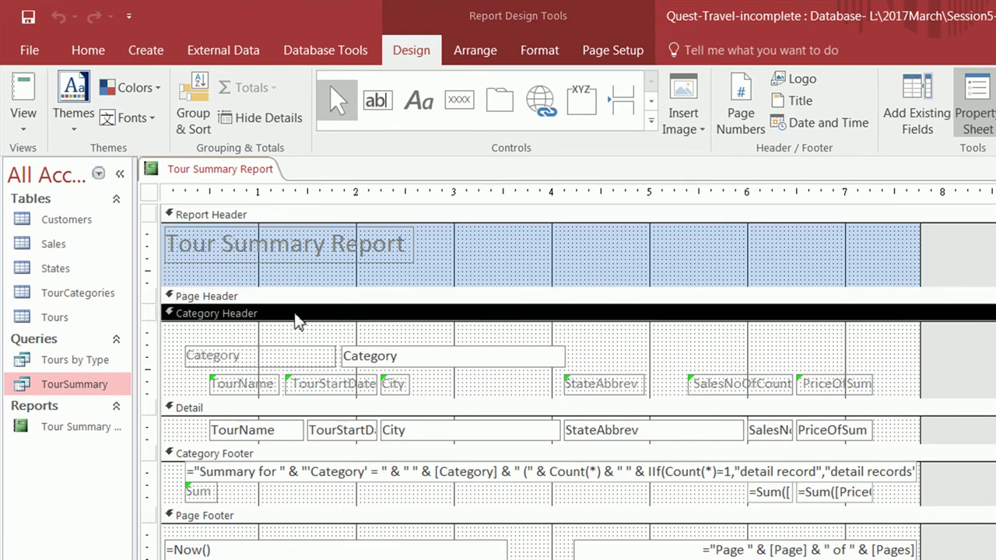
{"action": "left_click", "coordinate": [309, 406]}
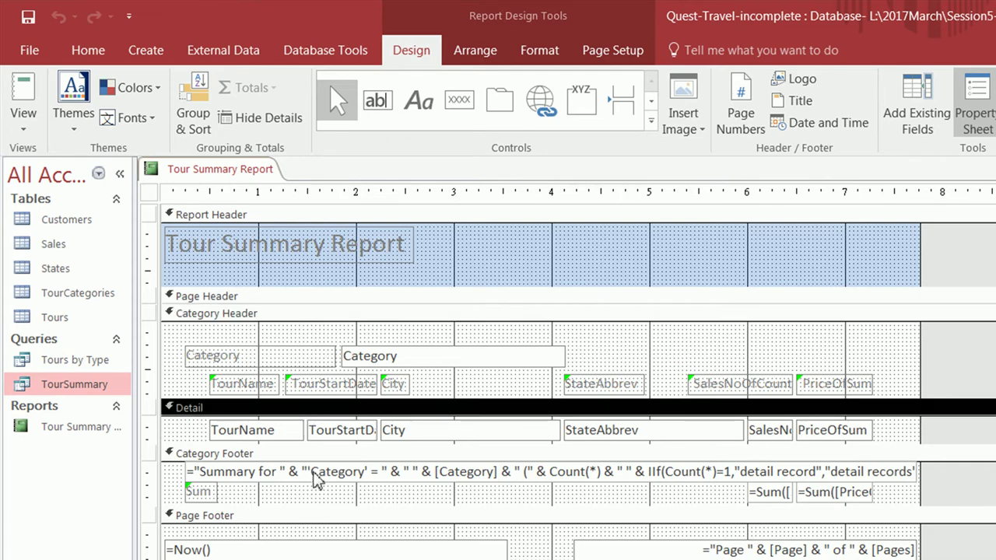
{"action": "left_click", "coordinate": [316, 453]}
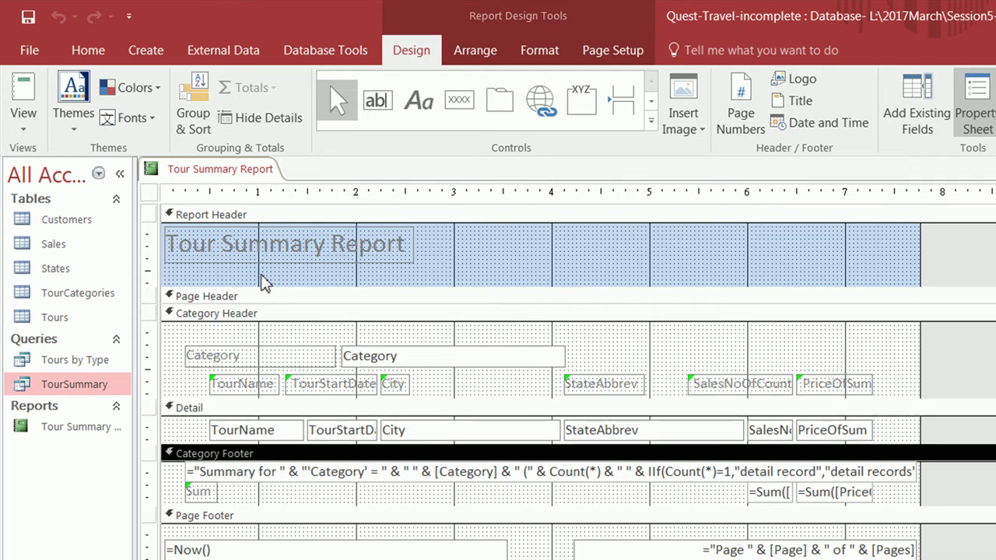
{"action": "left_click", "coordinate": [297, 220]}
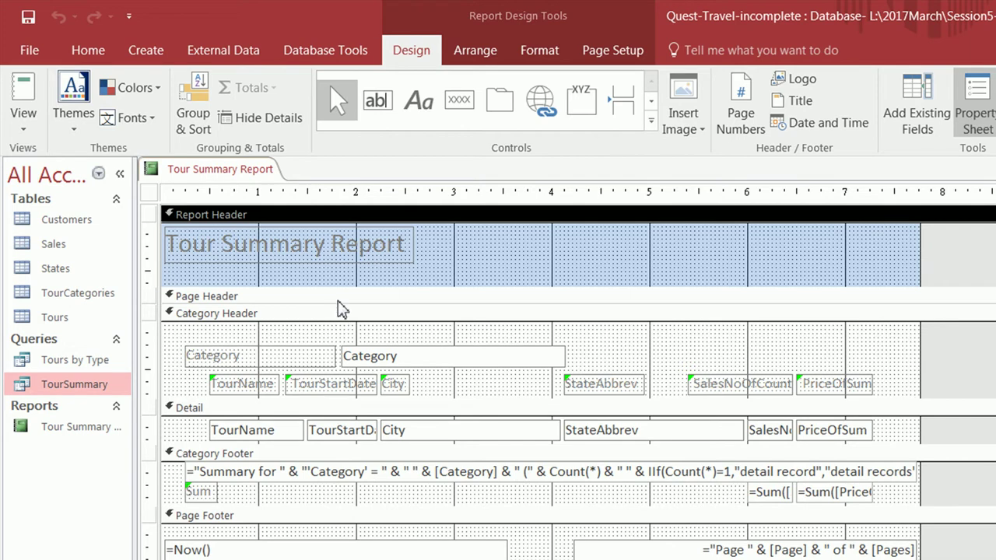
Expand the empty Page Header section downward and collapse it back to no height
{"action": "left_click_drag", "start_coordinate": [337, 305], "coordinate": [345, 370]}
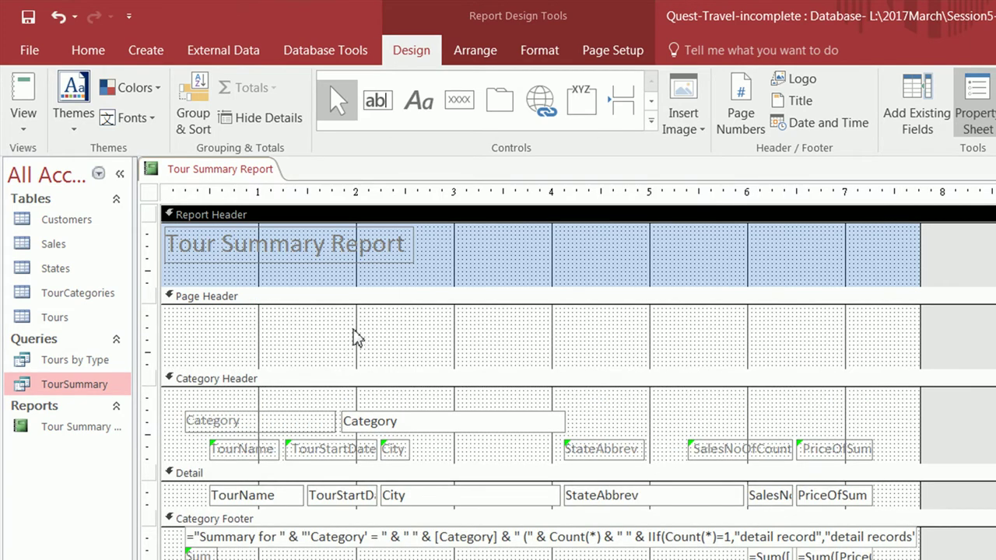
{"action": "left_click", "coordinate": [351, 369]}
{"action": "left_click_drag", "start_coordinate": [351, 370], "coordinate": [386, 302]}
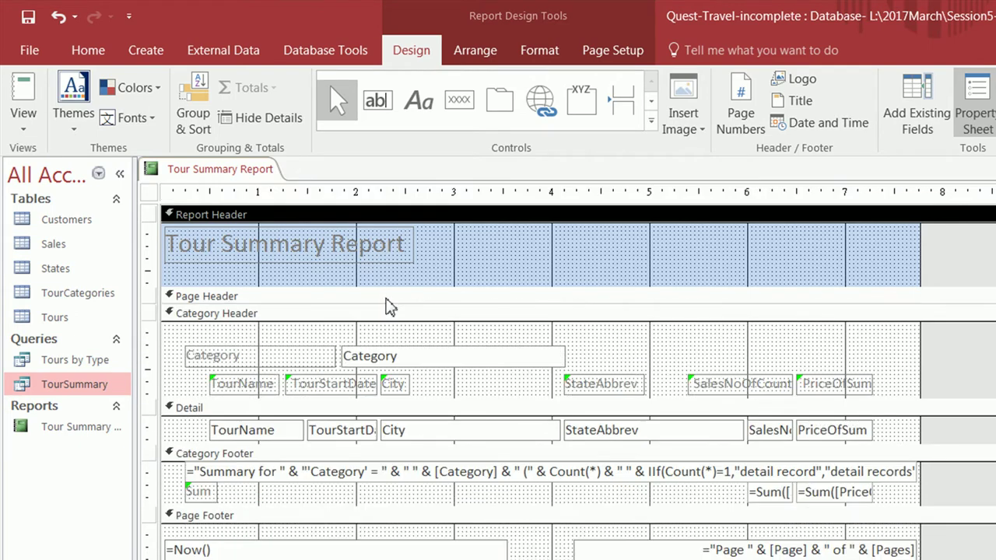
Examine the column heading labels in the Category Header section, from TourName through SalesNoOfCount
{"action": "left_click", "coordinate": [243, 316]}
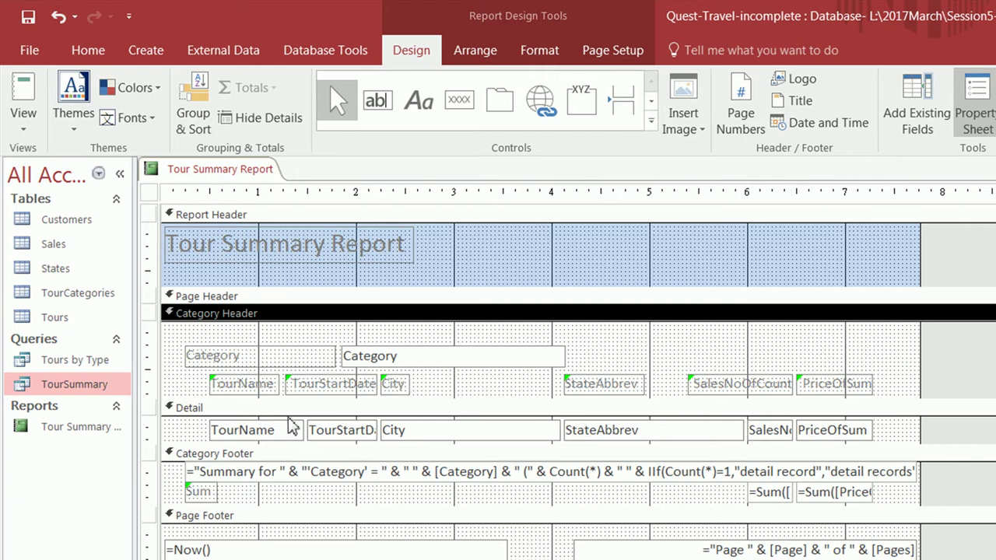
{"action": "left_click", "coordinate": [257, 389]}
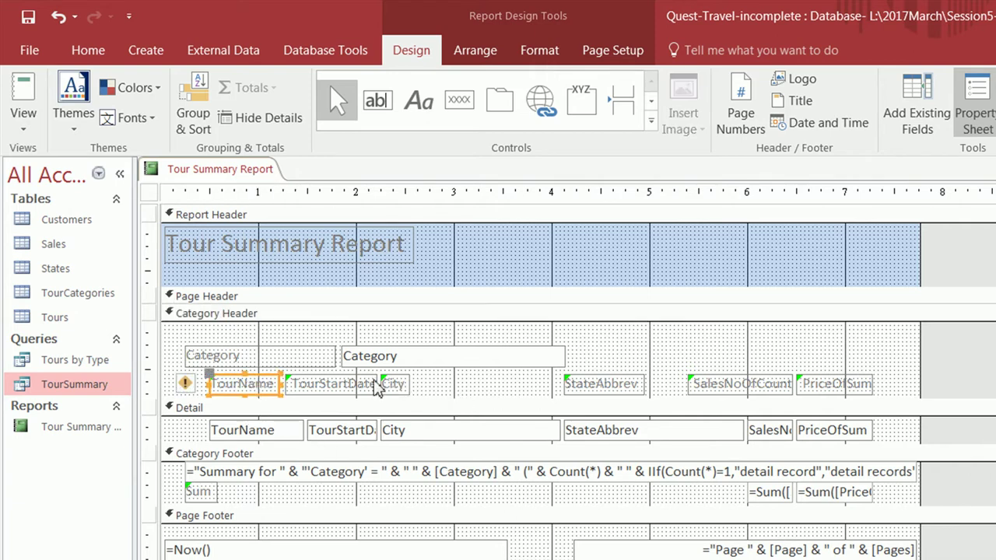
{"action": "left_click", "coordinate": [372, 384]}
{"action": "left_click", "coordinate": [403, 383]}
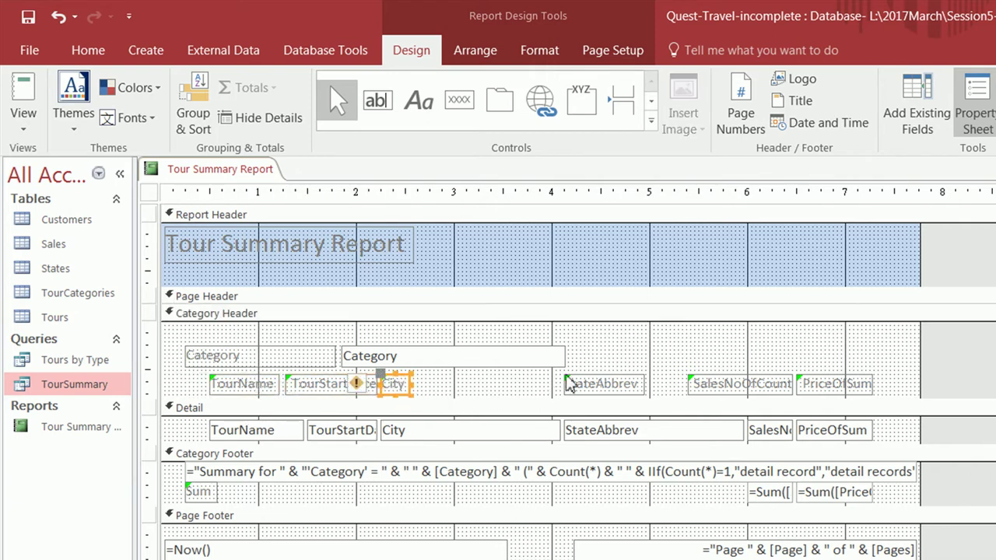
{"action": "left_click", "coordinate": [596, 385]}
{"action": "left_click", "coordinate": [728, 384]}
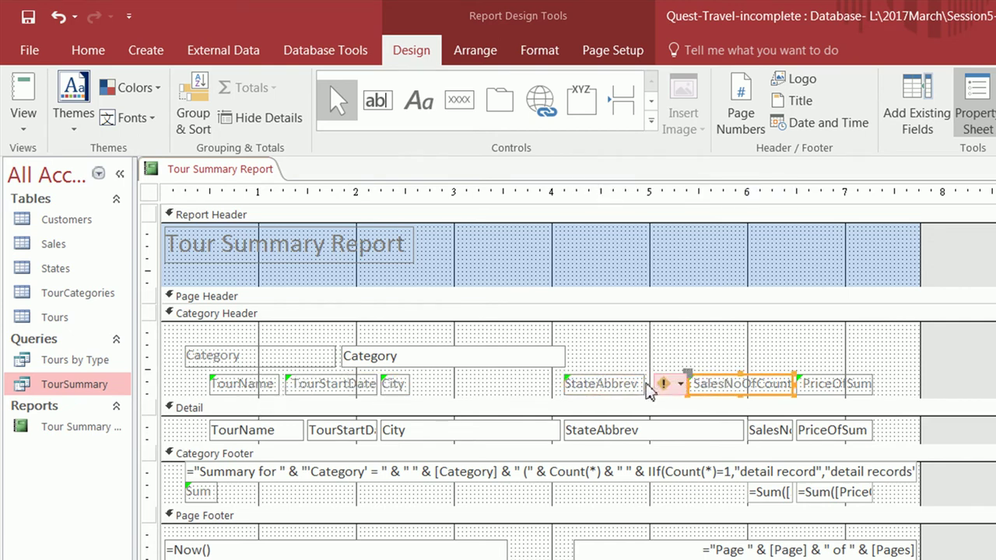
{"action": "left_click", "coordinate": [599, 391]}
{"action": "left_click", "coordinate": [734, 385]}
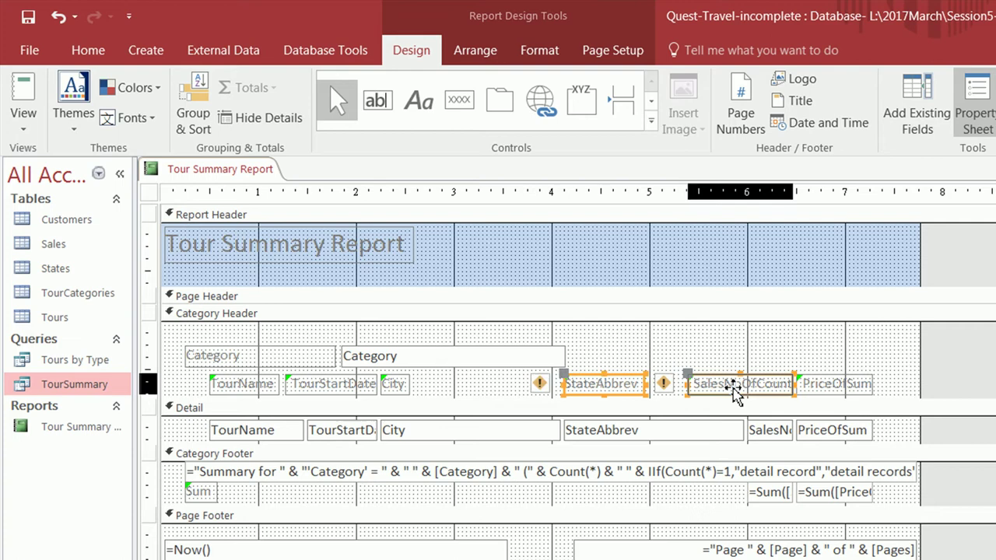
Change the PriceOfSum column label in the Category Header to Revenue
{"action": "left_click", "coordinate": [852, 386]}
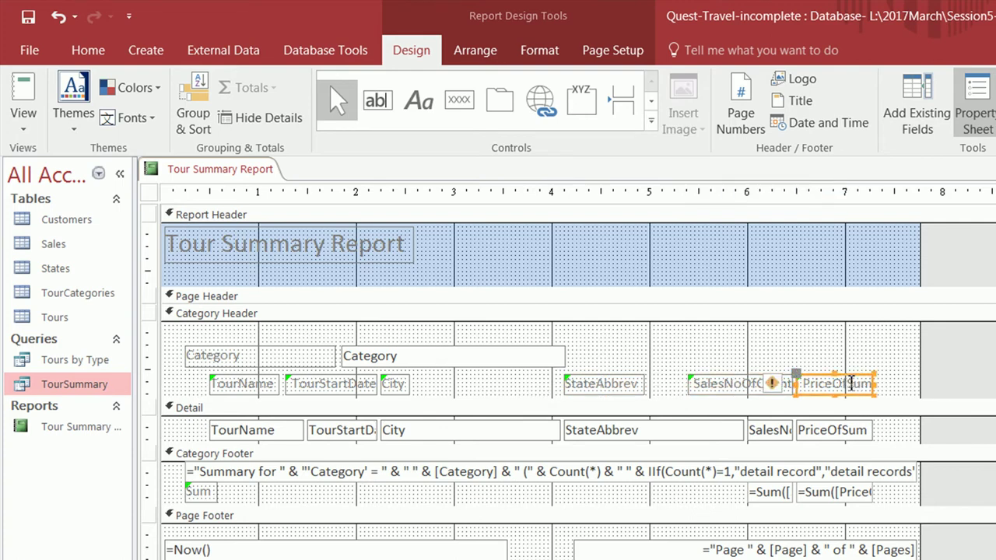
{"action": "left_click", "coordinate": [819, 385]}
{"action": "left_click", "coordinate": [805, 389]}
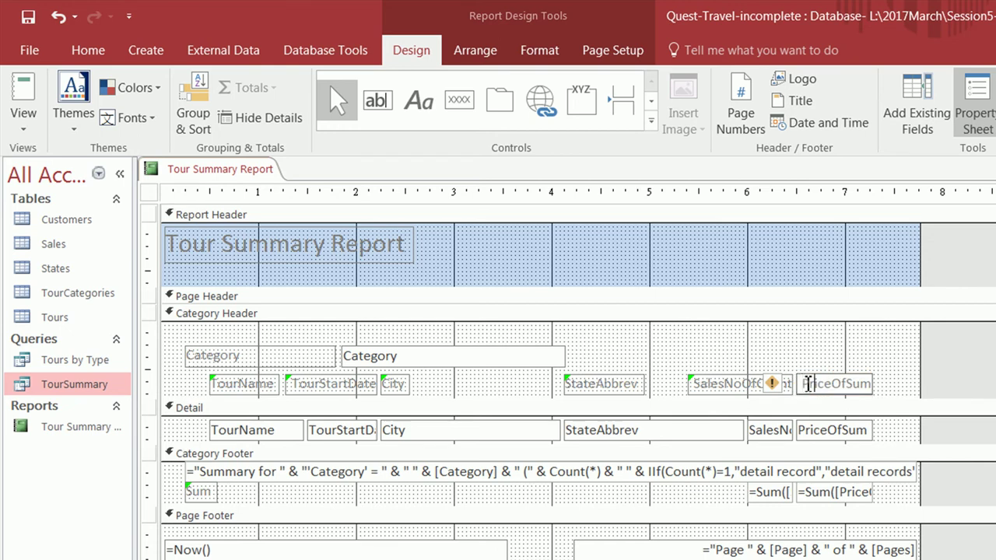
{"action": "left_click_drag", "start_coordinate": [810, 383], "coordinate": [877, 383]}
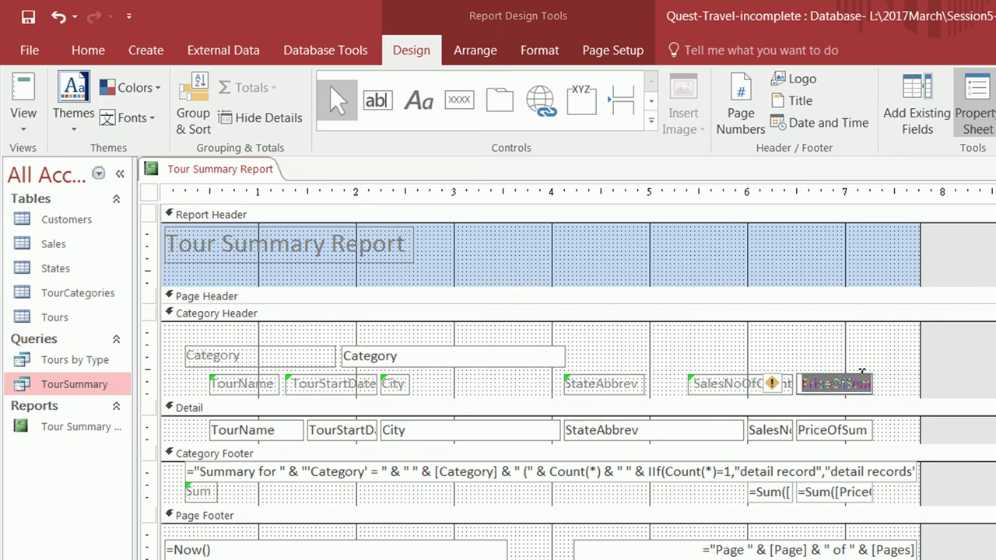
{"action": "type", "text": "Revenue"}
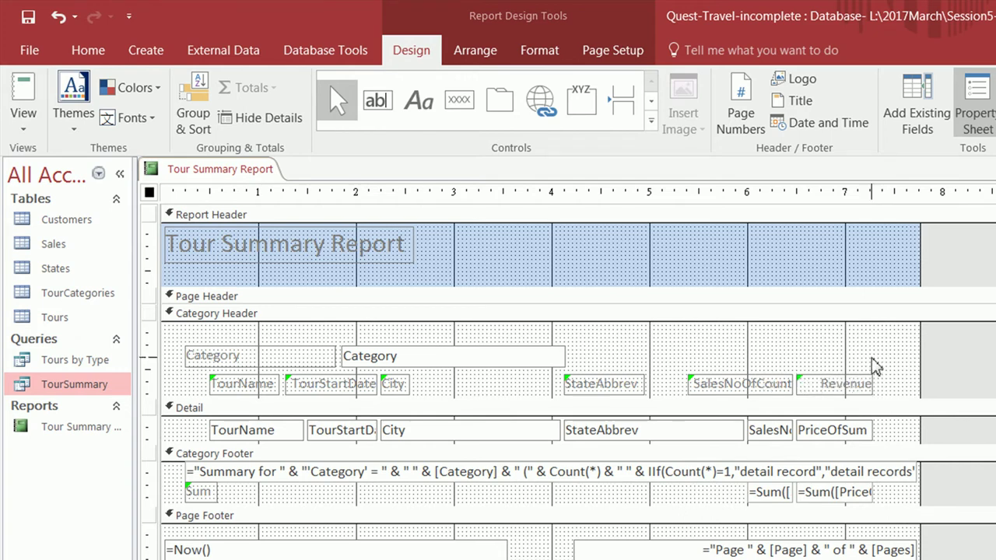
{"action": "left_click", "coordinate": [874, 364]}
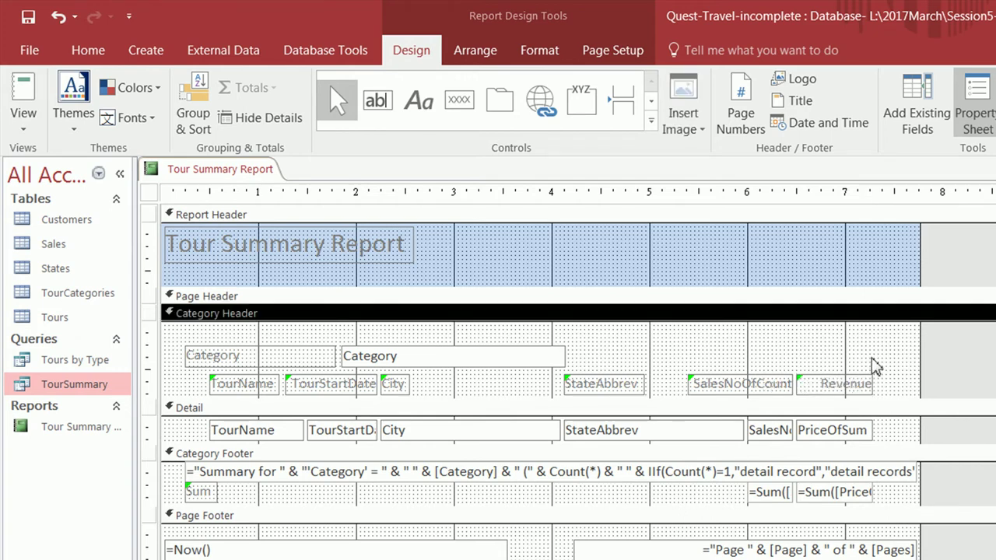
Compare the column labels in the Category Header with the matching field controls in the Detail section
{"action": "left_click", "coordinate": [848, 382]}
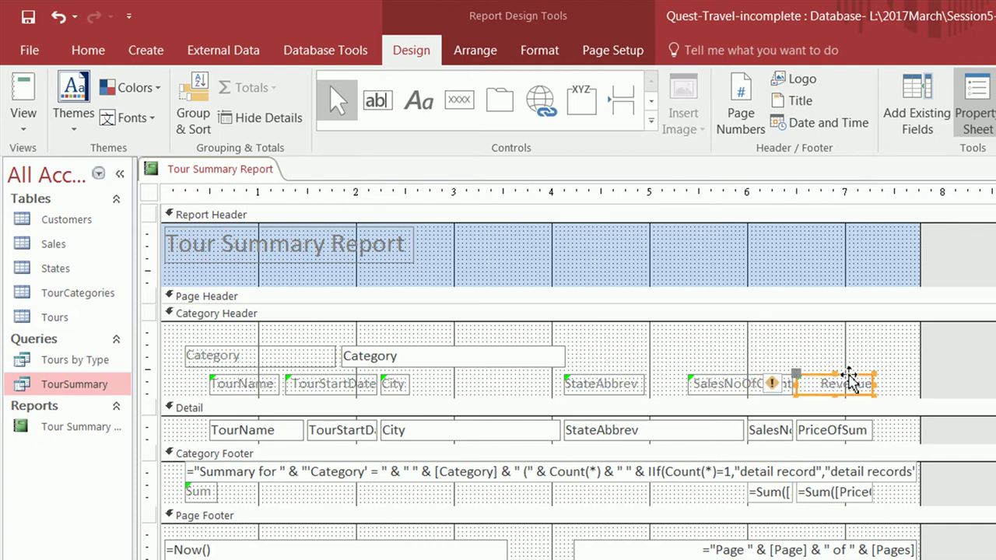
{"action": "left_click", "coordinate": [759, 382]}
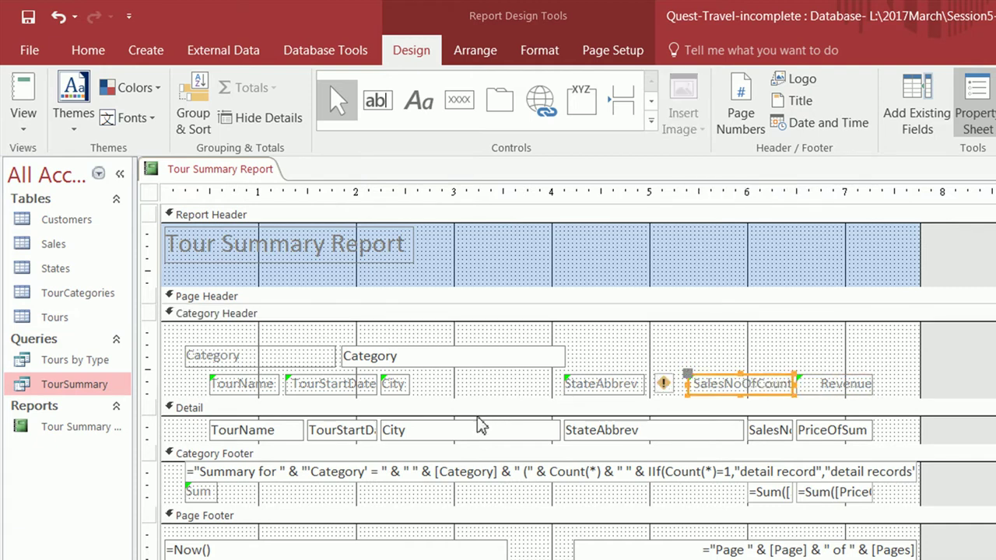
{"action": "left_click", "coordinate": [258, 429]}
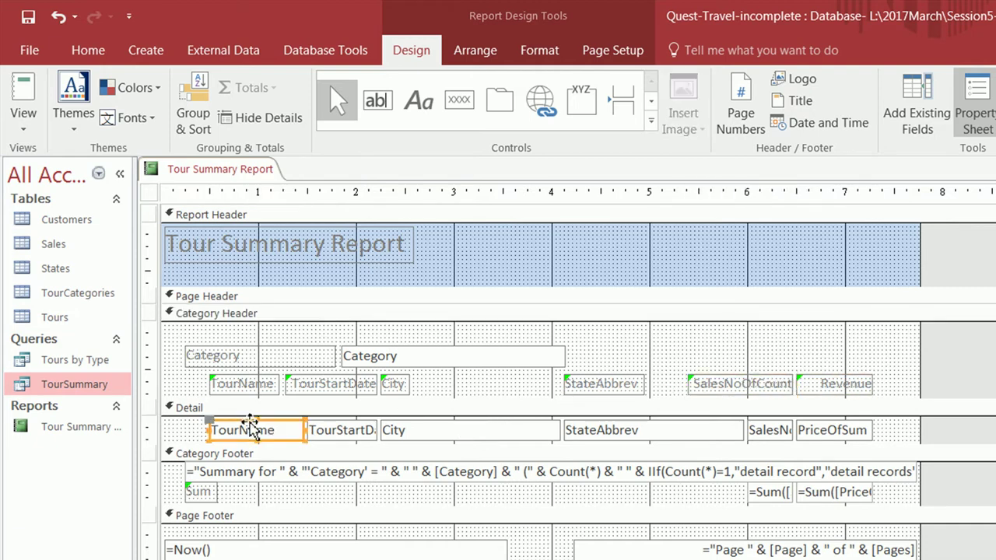
{"action": "left_click", "coordinate": [374, 429]}
{"action": "left_click", "coordinate": [409, 429]}
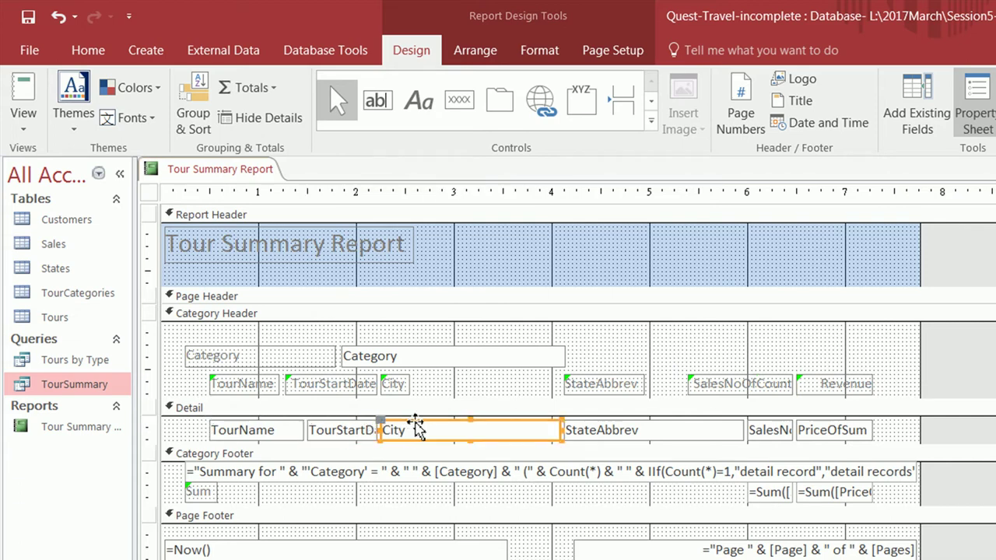
{"action": "left_click", "coordinate": [218, 407]}
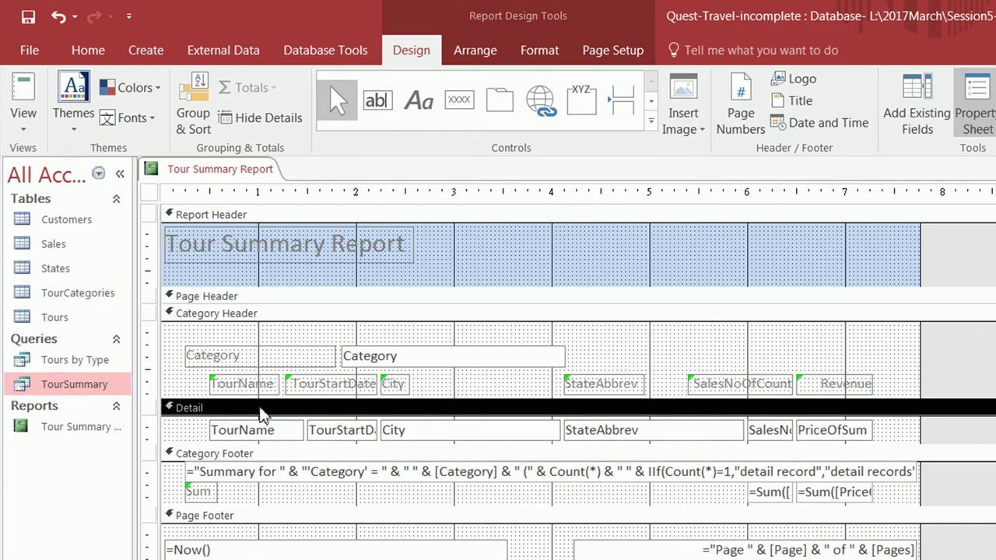
{"action": "left_click", "coordinate": [846, 383]}
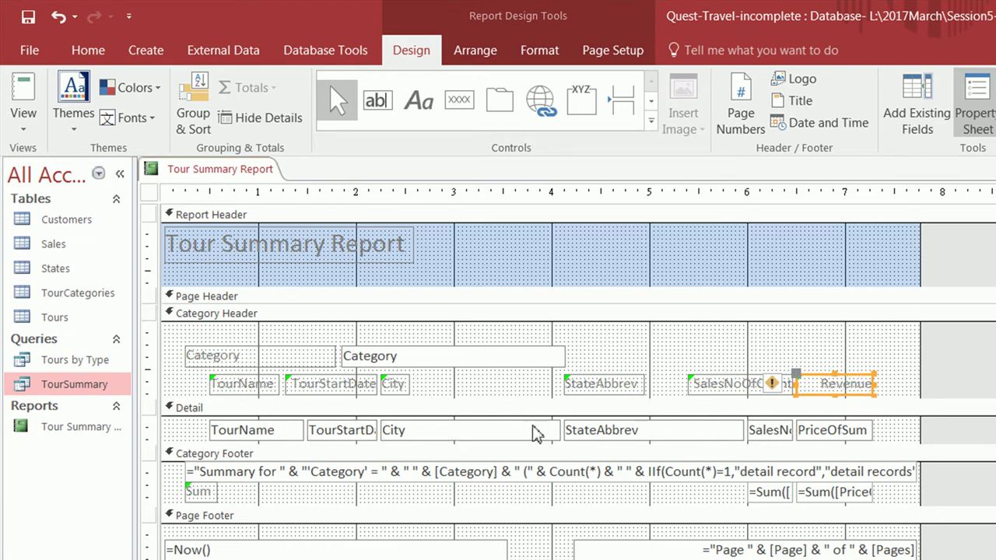
Change the SalesNoOfCount column label in the Category Header to Units
{"action": "left_click", "coordinate": [716, 386]}
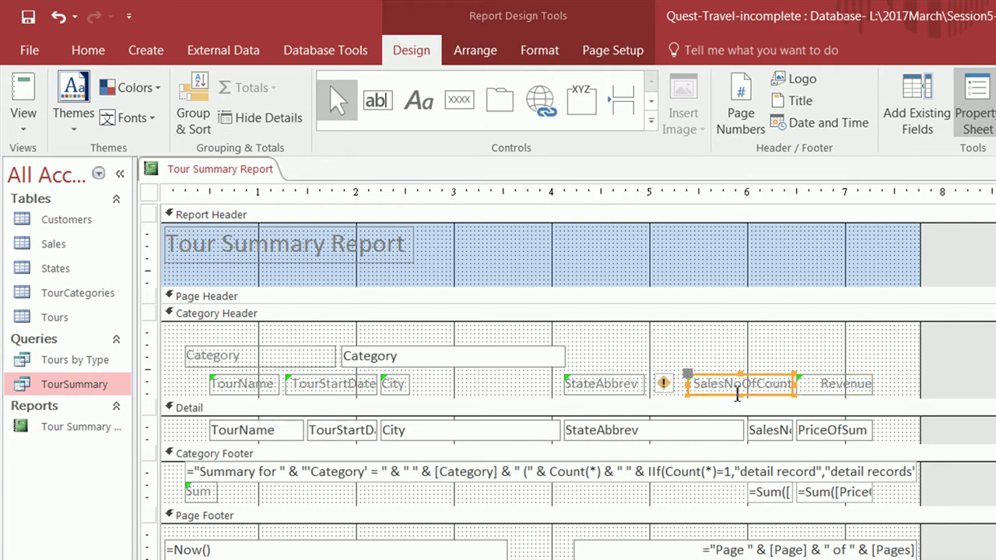
{"action": "left_click", "coordinate": [738, 385]}
{"action": "left_click_drag", "start_coordinate": [697, 386], "coordinate": [807, 388]}
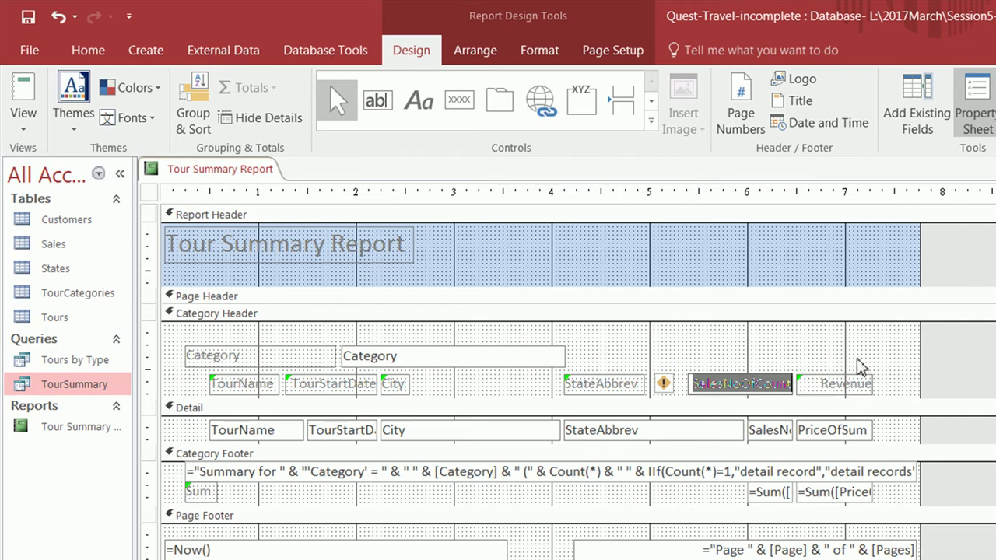
{"action": "type", "text": "Units"}
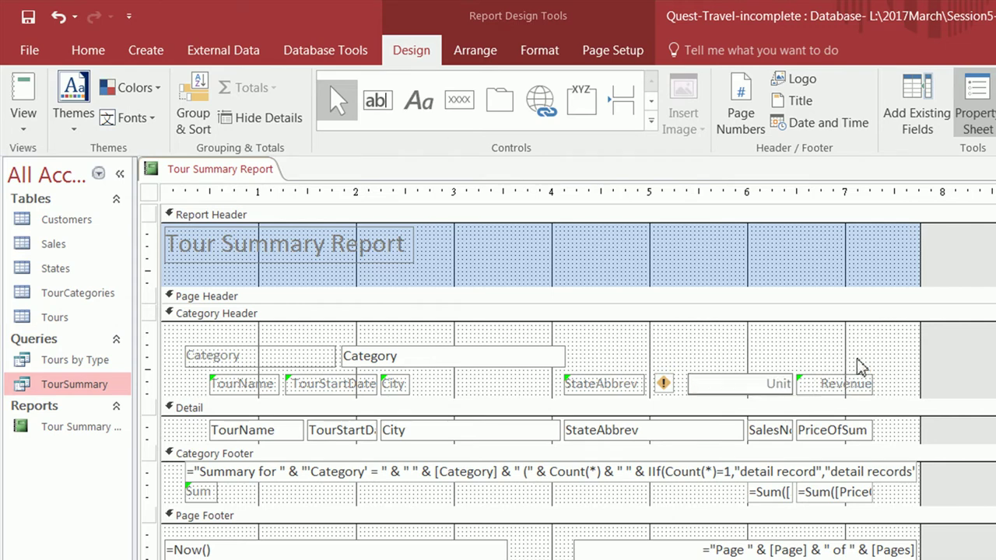
{"action": "left_click", "coordinate": [863, 366]}
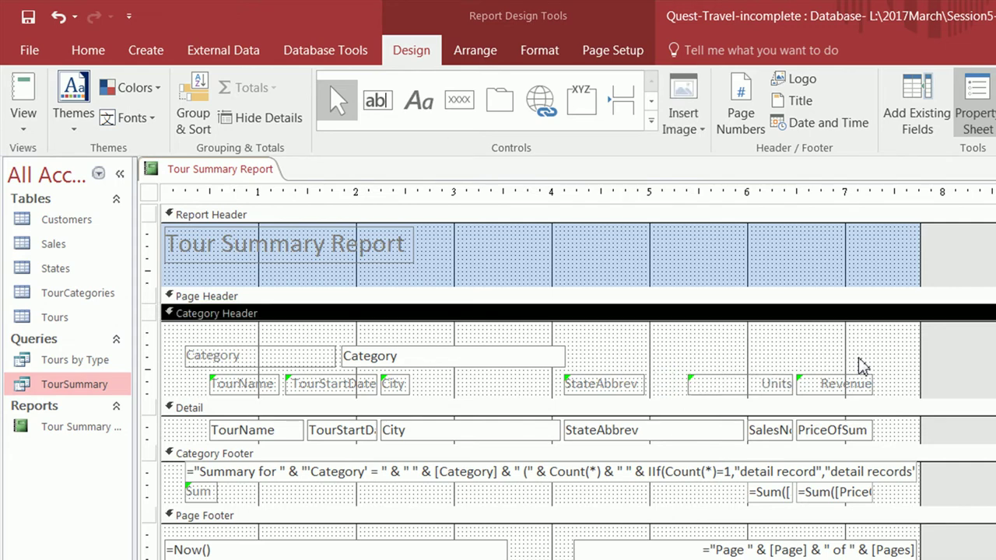
Shorten the StateAbbrev column label in the Category Header to State
{"action": "left_click", "coordinate": [634, 383]}
{"action": "left_click", "coordinate": [622, 381]}
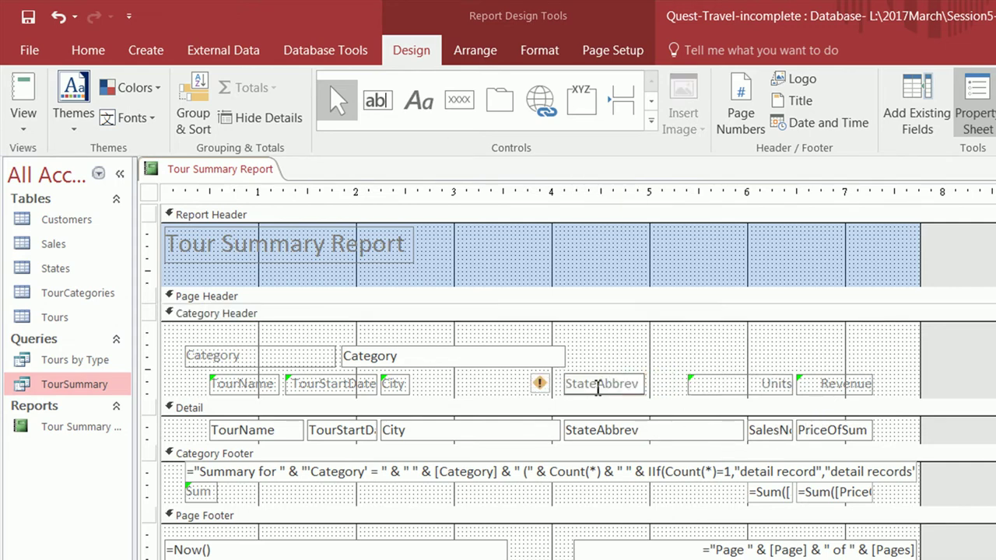
{"action": "left_click_drag", "start_coordinate": [596, 384], "coordinate": [665, 386]}
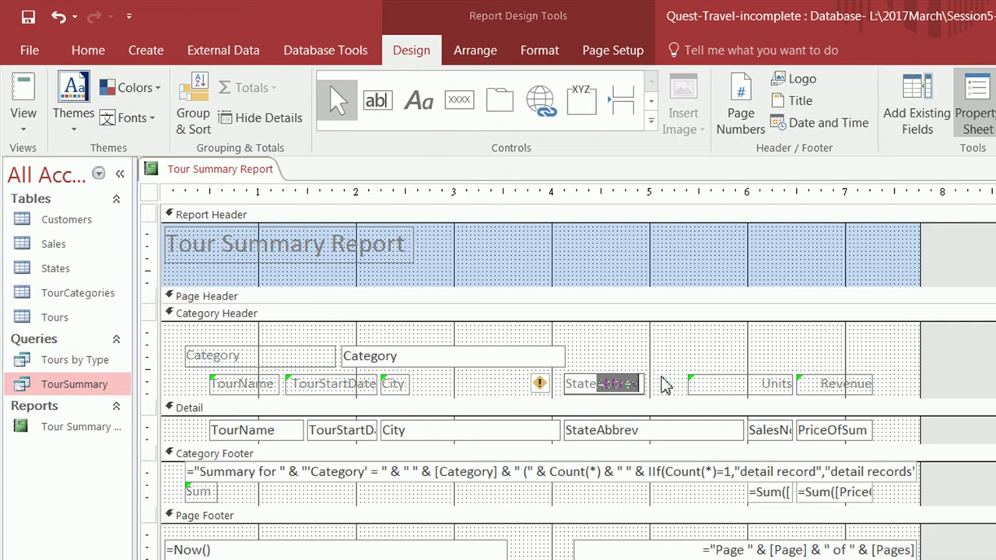
{"action": "key", "text": "Delete"}
{"action": "left_click", "coordinate": [683, 358]}
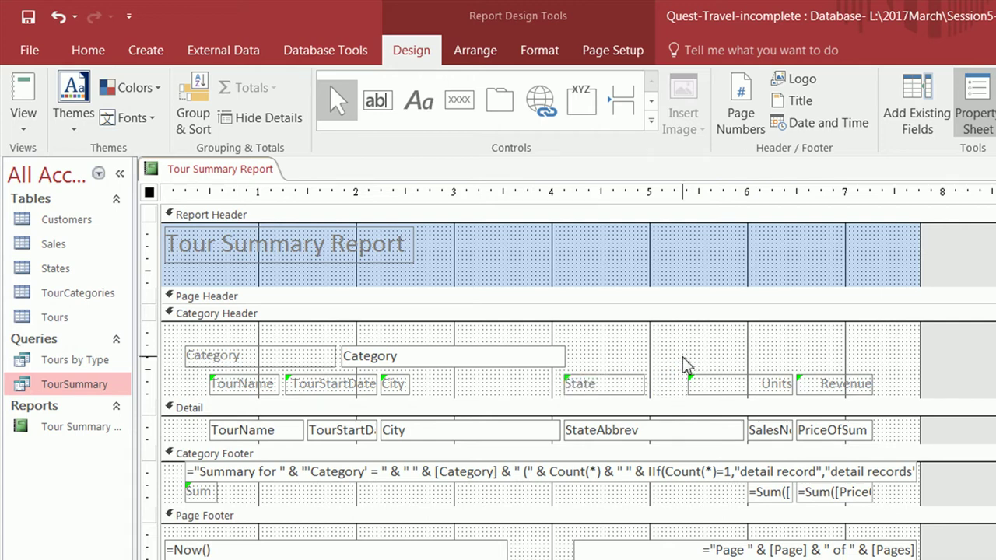
Narrow the Detail section's StateAbbrev field to the State label's width and shrink the Units label from its left edge to about 0.7 inch
{"action": "left_click", "coordinate": [683, 429]}
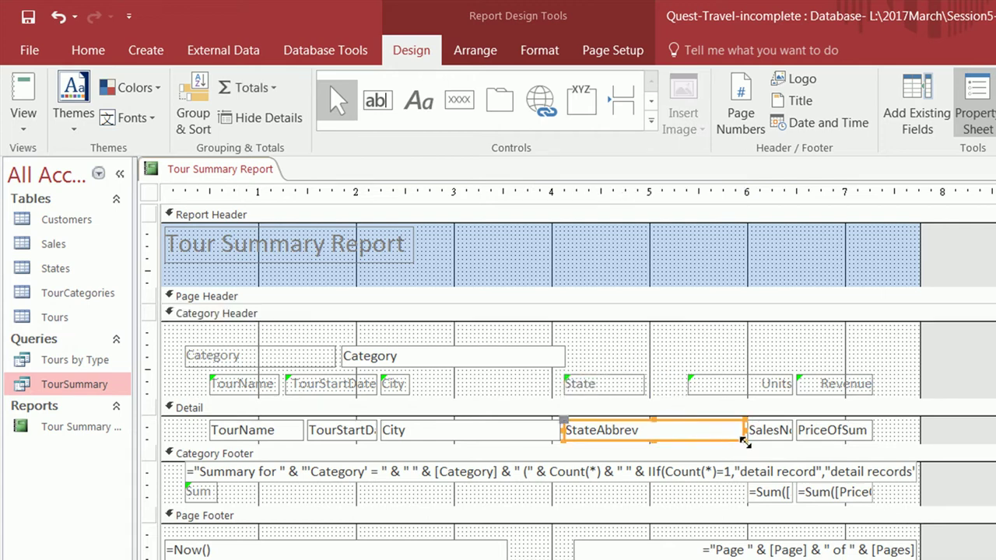
{"action": "left_click_drag", "start_coordinate": [744, 441], "coordinate": [646, 440]}
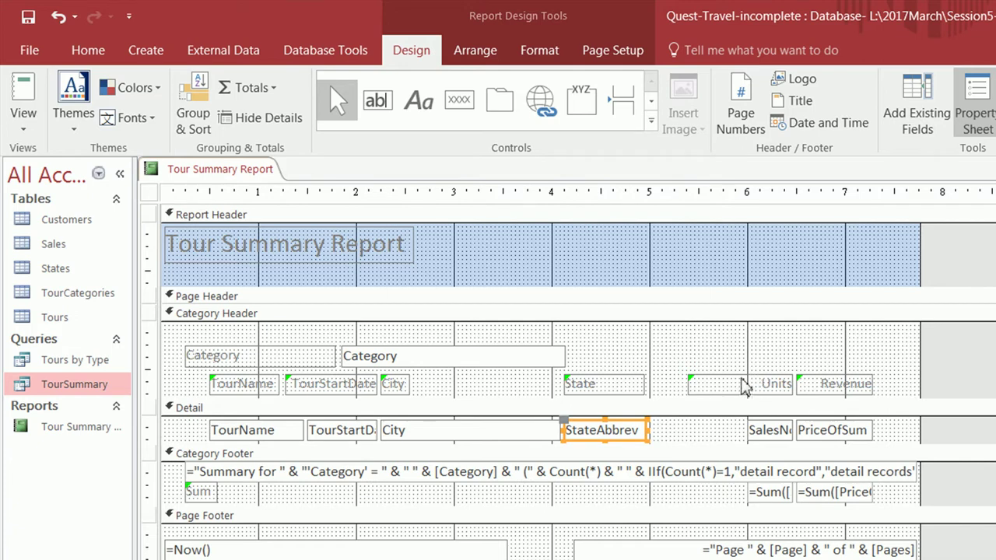
{"action": "left_click", "coordinate": [695, 383]}
{"action": "left_click_drag", "start_coordinate": [690, 393], "coordinate": [729, 399]}
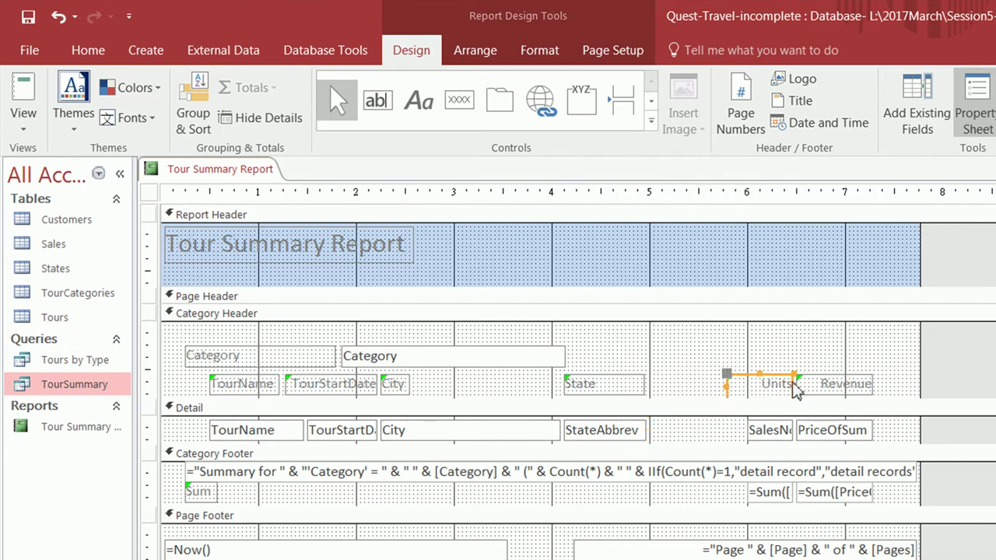
Move the Revenue label and PriceOfSum field right about 0.2 inch and widen both to about 1 inch
{"action": "left_click_drag", "start_coordinate": [829, 382], "coordinate": [847, 381]}
{"action": "left_click_drag", "start_coordinate": [852, 428], "coordinate": [912, 441]}
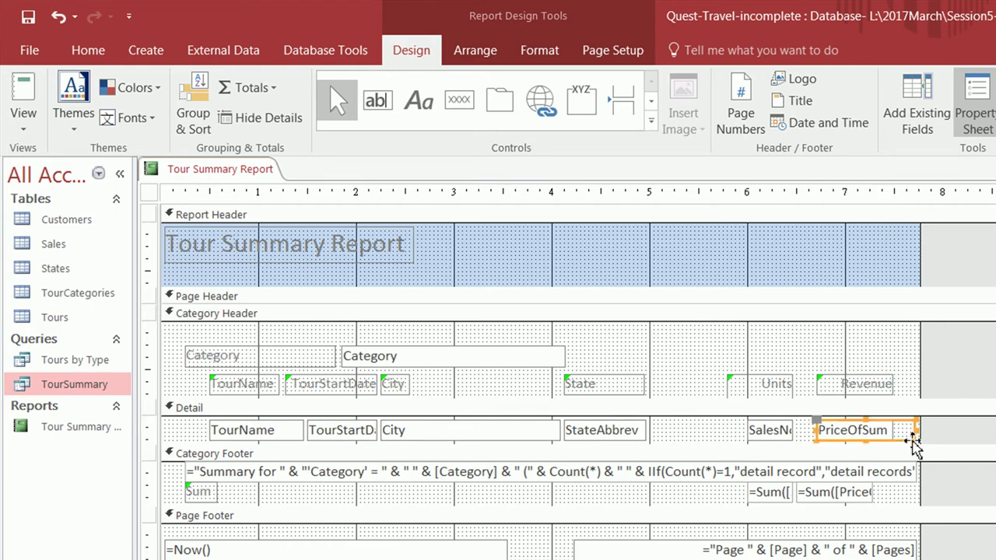
{"action": "left_click", "coordinate": [888, 394]}
{"action": "left_click", "coordinate": [899, 400]}
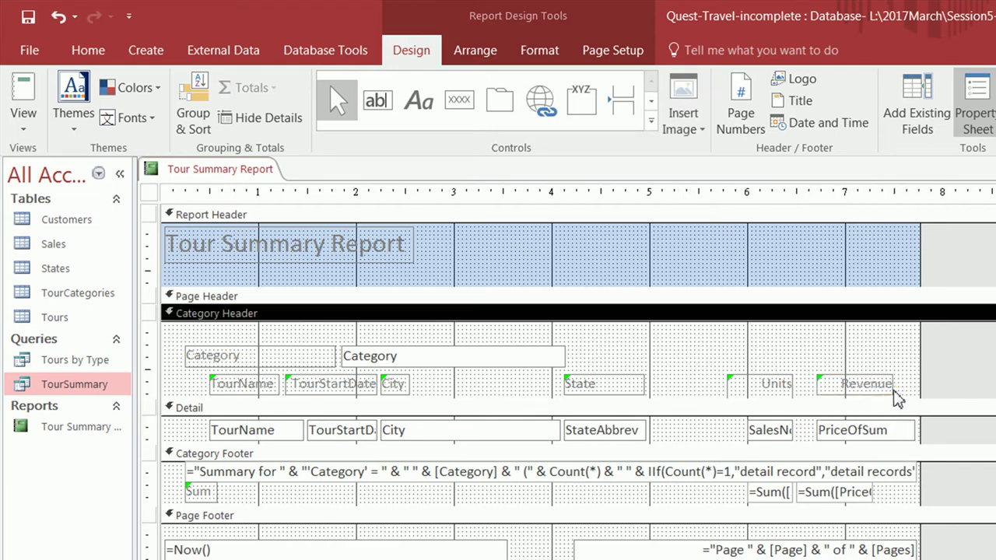
{"action": "left_click", "coordinate": [890, 391]}
{"action": "left_click_drag", "start_coordinate": [892, 396], "coordinate": [918, 395]}
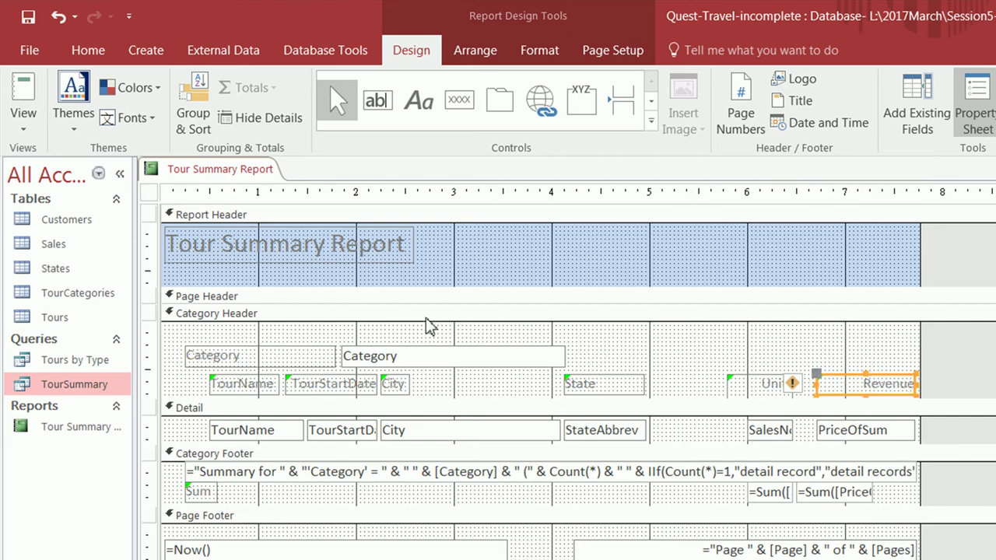
Widen the Units label to about 0.9 inch and extend the Detail section's SalesNoOfCount field in both directions to roughly match it
{"action": "left_click", "coordinate": [786, 431]}
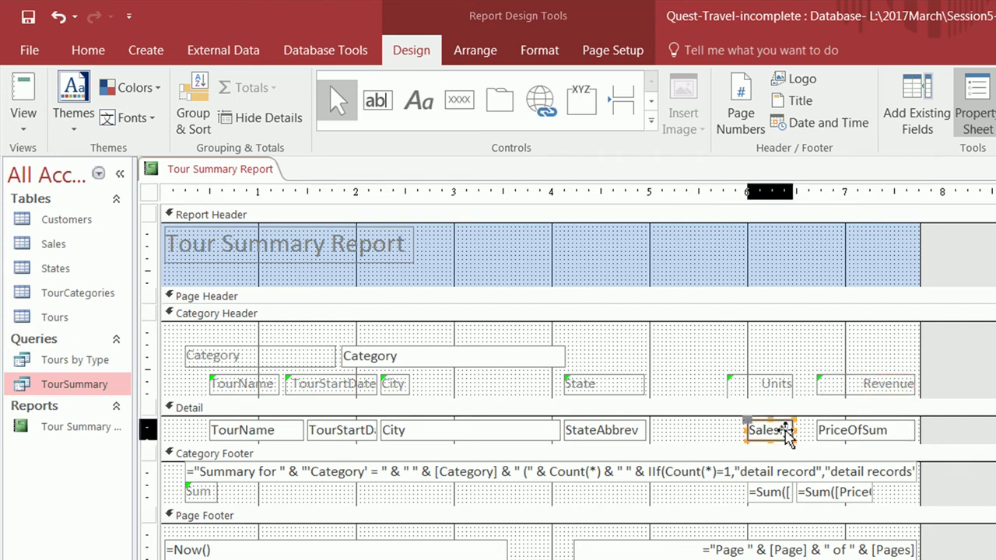
{"action": "left_click", "coordinate": [779, 382]}
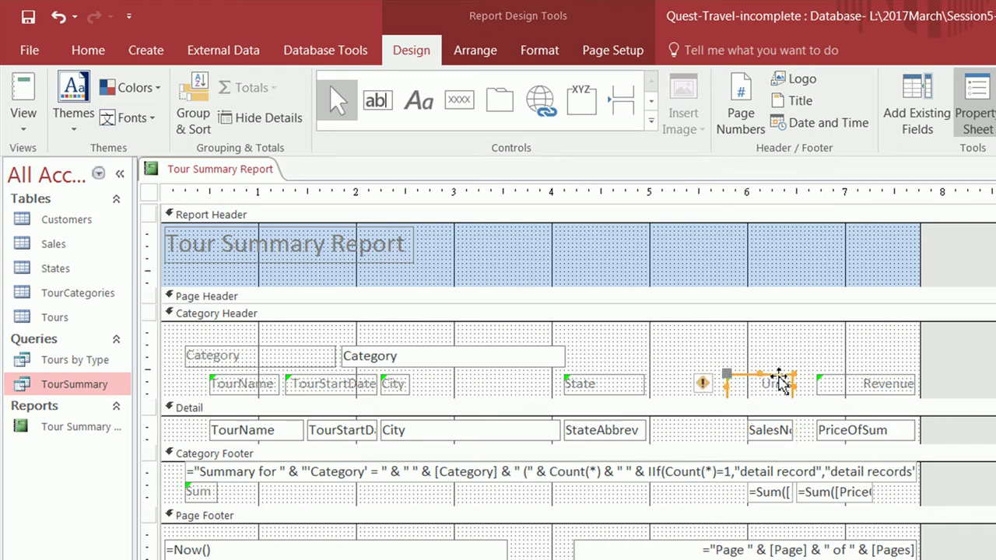
{"action": "left_click_drag", "start_coordinate": [795, 385], "coordinate": [814, 392]}
{"action": "left_click", "coordinate": [803, 408]}
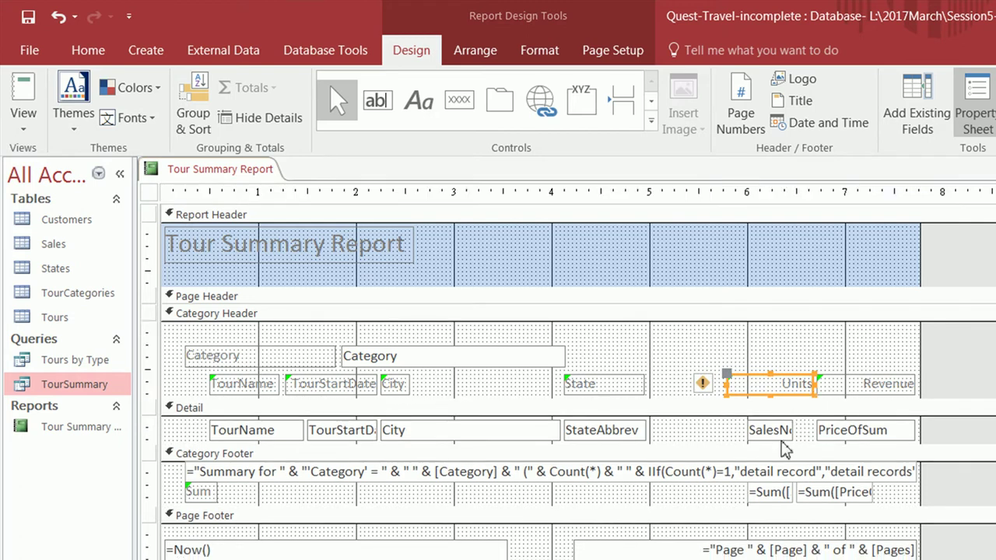
{"action": "left_click", "coordinate": [774, 432]}
{"action": "left_click_drag", "start_coordinate": [748, 432], "coordinate": [726, 431]}
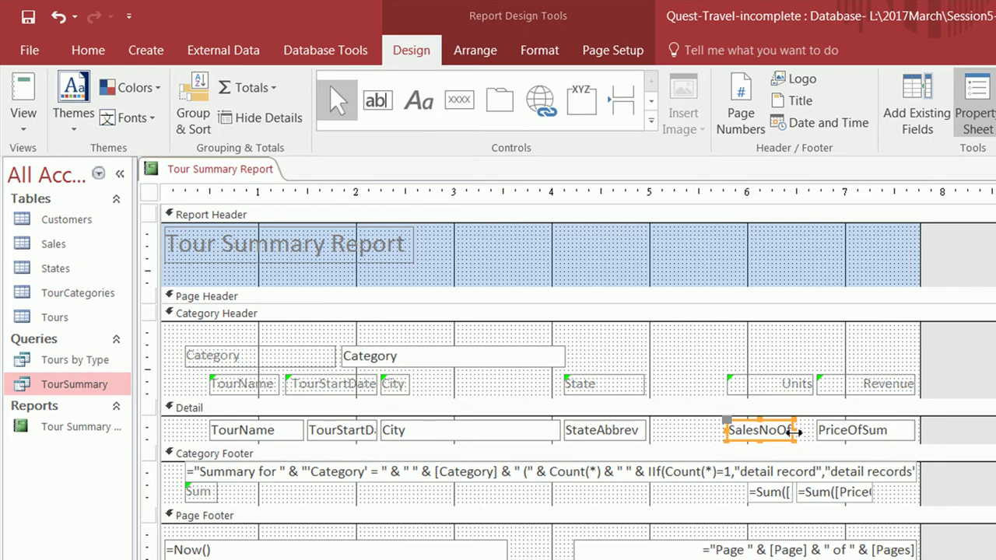
{"action": "left_click_drag", "start_coordinate": [793, 431], "coordinate": [809, 431]}
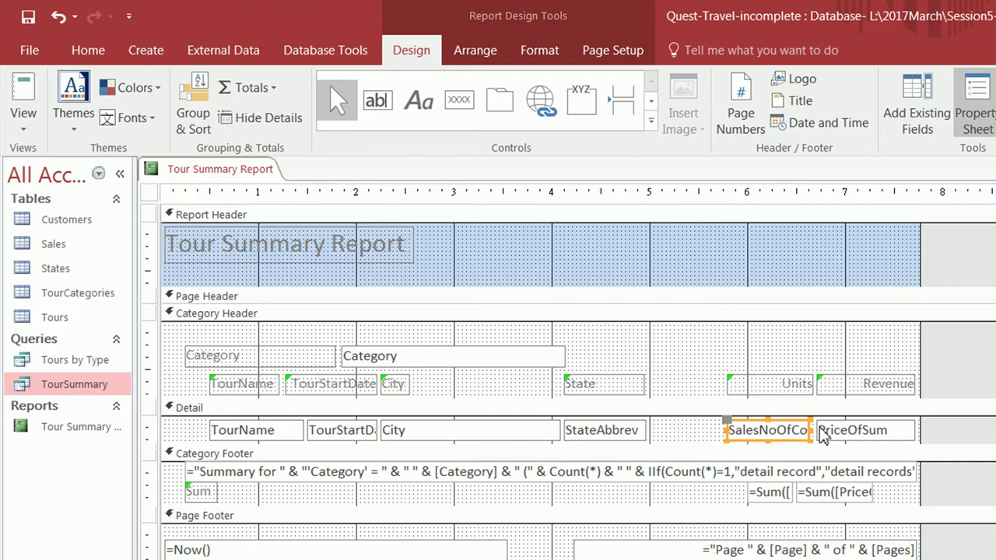
{"action": "left_click", "coordinate": [868, 430]}
Move the State label and the StateAbbrev field right about 0.75 inch, aligned with each other beside the Units column
{"action": "left_click", "coordinate": [630, 383]}
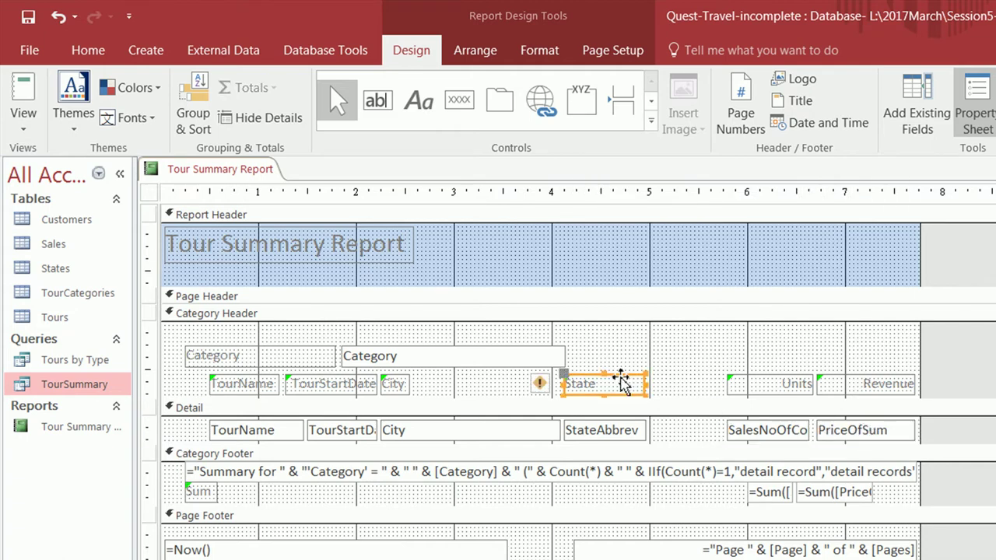
{"action": "left_click_drag", "start_coordinate": [630, 382], "coordinate": [699, 379]}
{"action": "left_click_drag", "start_coordinate": [698, 378], "coordinate": [691, 377]}
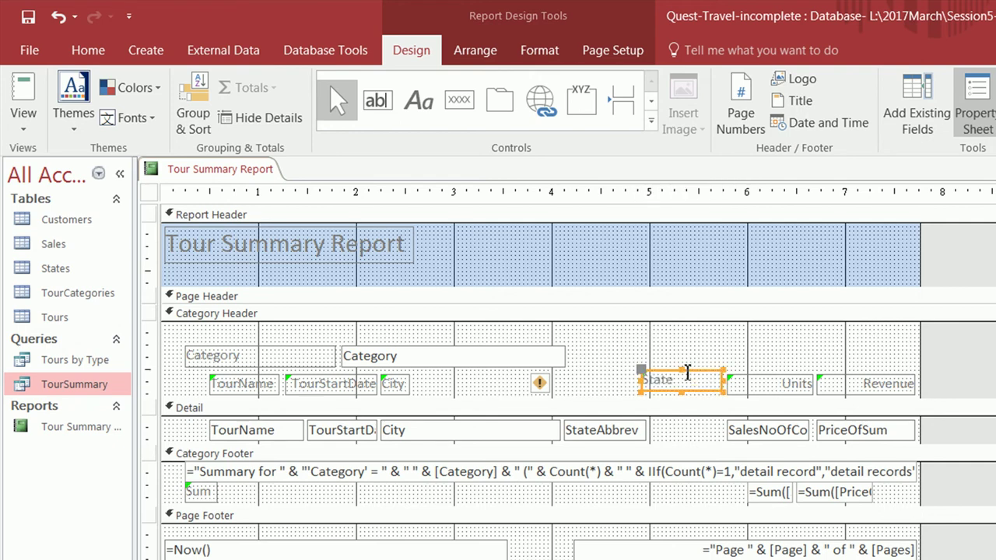
{"action": "left_click", "coordinate": [639, 428]}
{"action": "left_click_drag", "start_coordinate": [639, 428], "coordinate": [711, 424]}
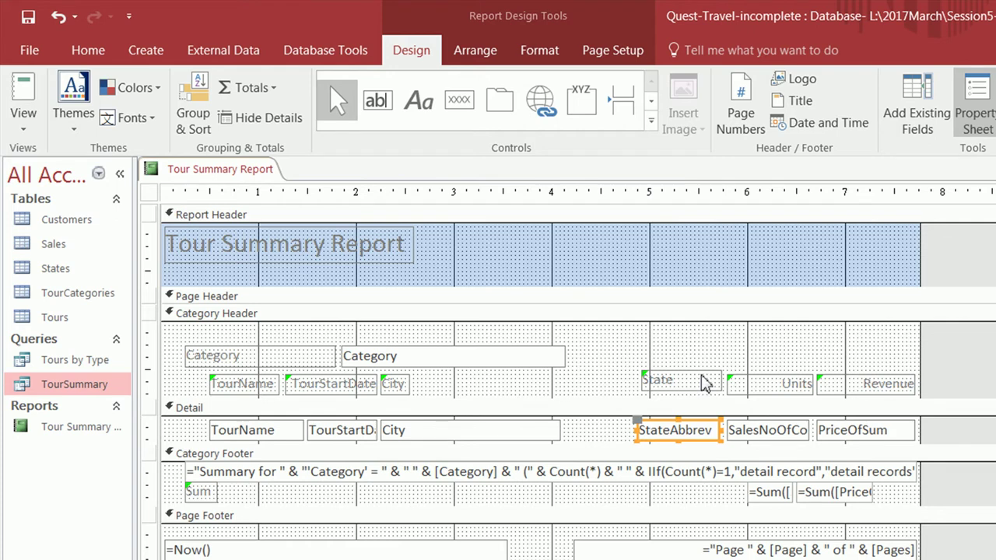
{"action": "left_click", "coordinate": [705, 380]}
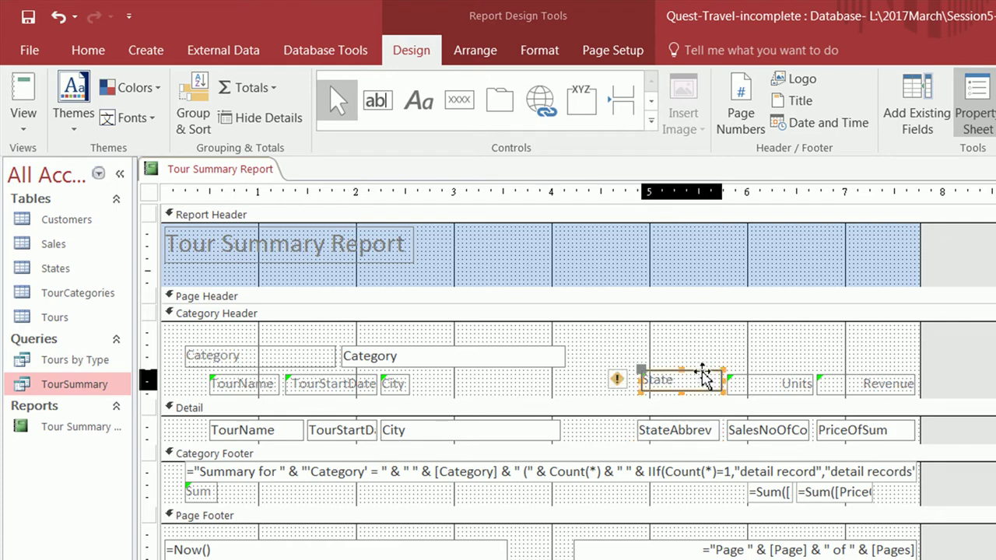
{"action": "left_click_drag", "start_coordinate": [702, 377], "coordinate": [700, 379]}
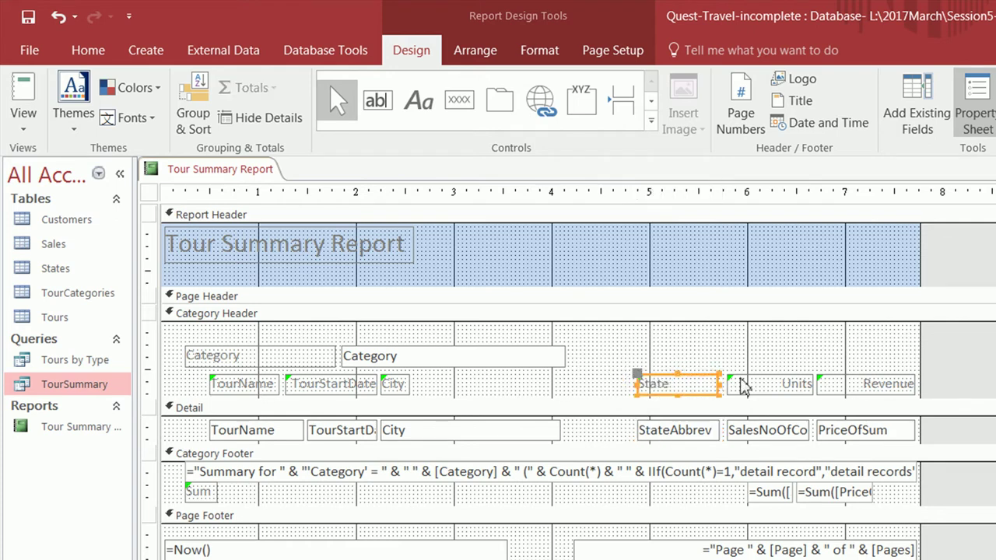
{"action": "left_click", "coordinate": [759, 387]}
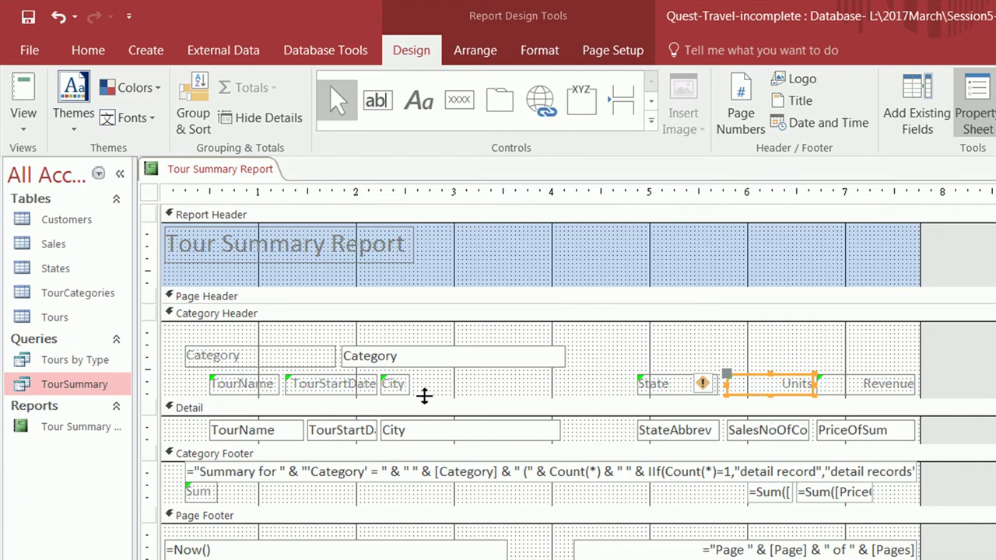
Narrow the Detail section's City field to about 1.55 inches and move it and the City label right about 1 inch
{"action": "left_click", "coordinate": [473, 430]}
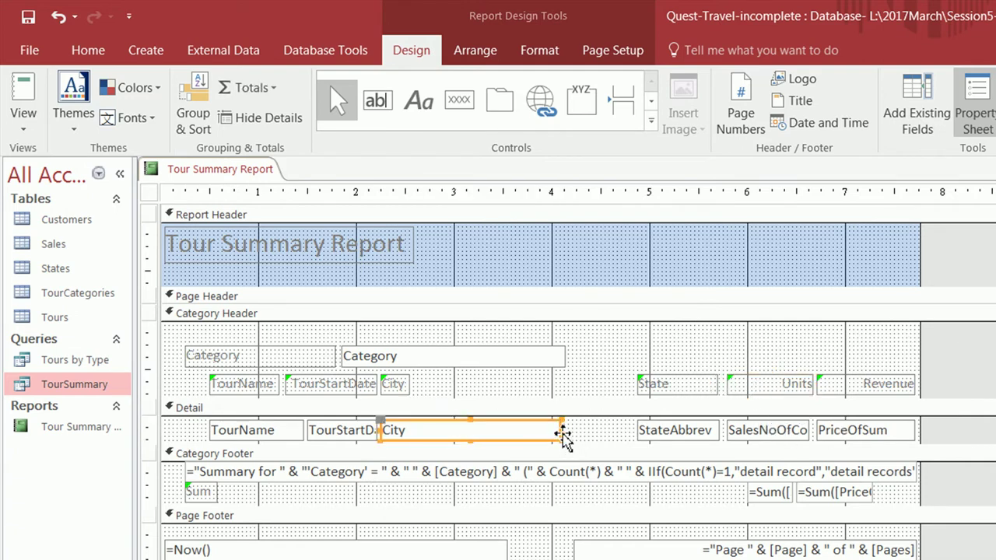
{"action": "left_click_drag", "start_coordinate": [563, 441], "coordinate": [534, 441]}
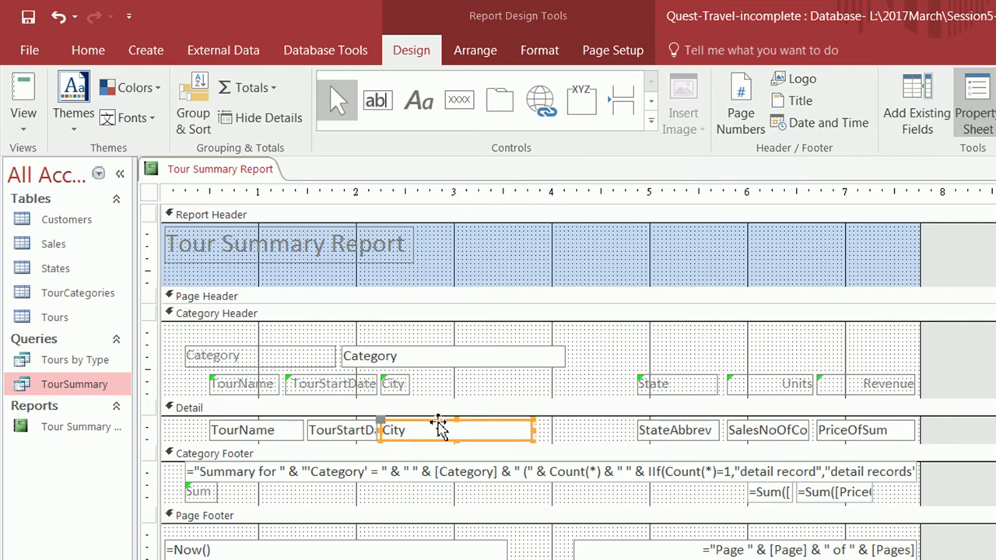
{"action": "left_click_drag", "start_coordinate": [438, 427], "coordinate": [535, 426]}
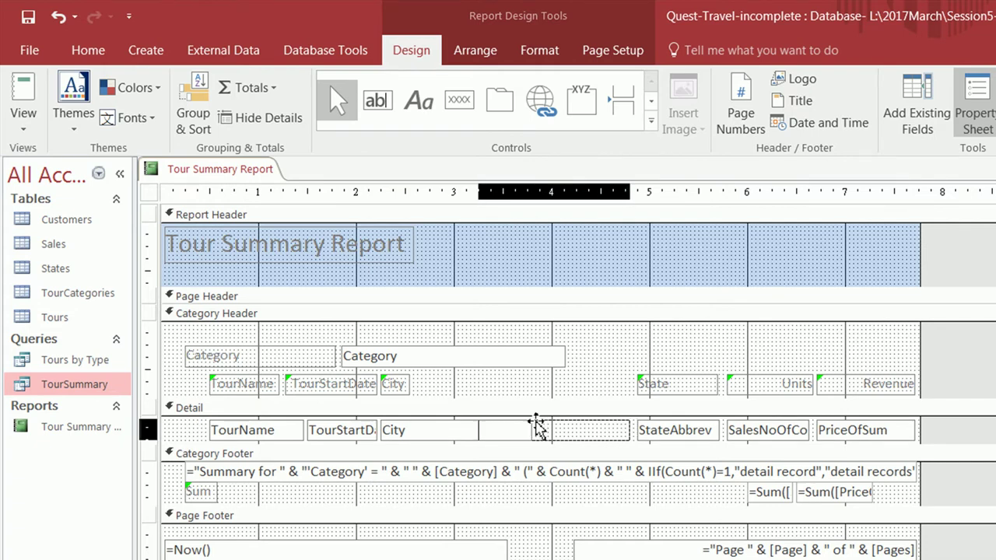
{"action": "left_click_drag", "start_coordinate": [540, 426], "coordinate": [539, 426]}
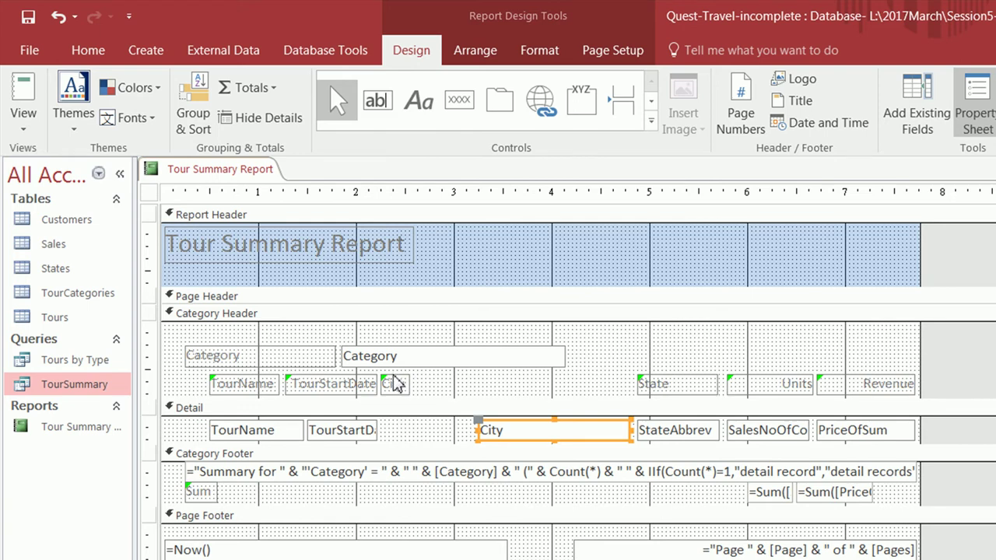
{"action": "left_click_drag", "start_coordinate": [397, 383], "coordinate": [494, 383]}
Widen the Detail section's TourStartDate field to about 1.4 inches and move it and its label right, aligning their left edges
{"action": "left_click", "coordinate": [340, 381]}
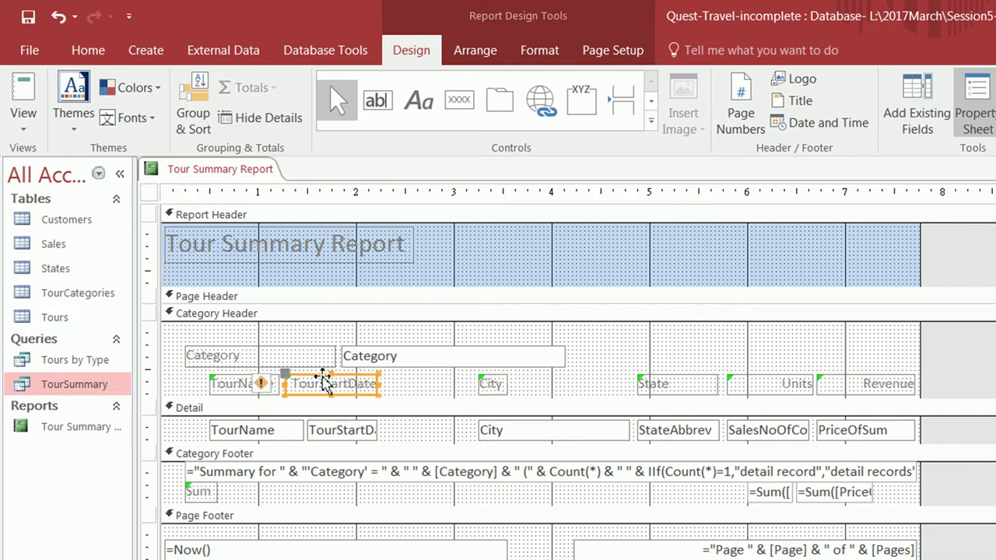
{"action": "left_click", "coordinate": [336, 432]}
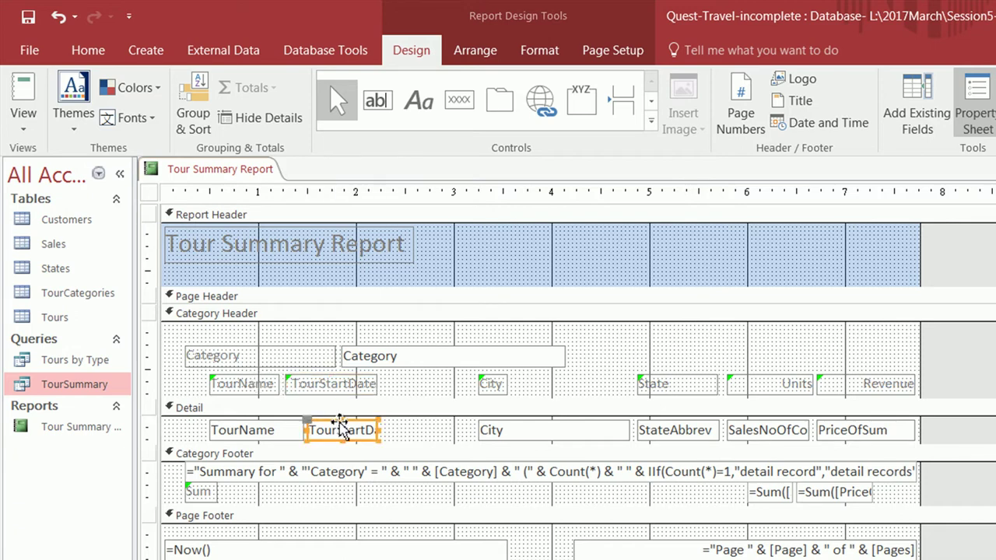
{"action": "left_click_drag", "start_coordinate": [379, 433], "coordinate": [445, 437]}
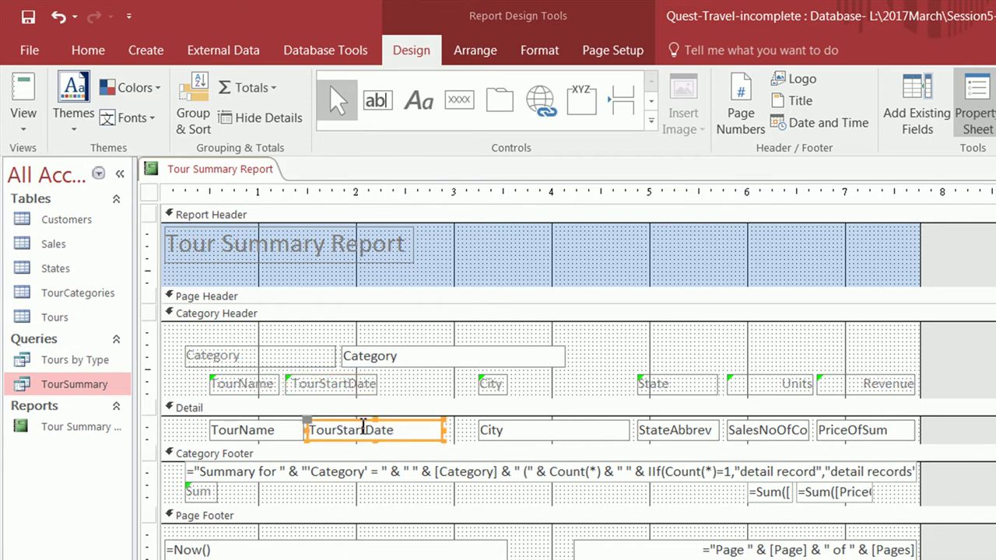
{"action": "left_click_drag", "start_coordinate": [355, 429], "coordinate": [384, 424]}
{"action": "mouse_move", "coordinate": [323, 381]}
{"action": "left_mouse_down"}
{"action": "mouse_move", "coordinate": [389, 378]}
{"action": "mouse_move", "coordinate": [323, 383]}
{"action": "left_mouse_up"}
Shorten the TourStartDate column label in the Category Header to StartDate
{"action": "left_click", "coordinate": [397, 387]}
{"action": "key", "text": "Delete"}
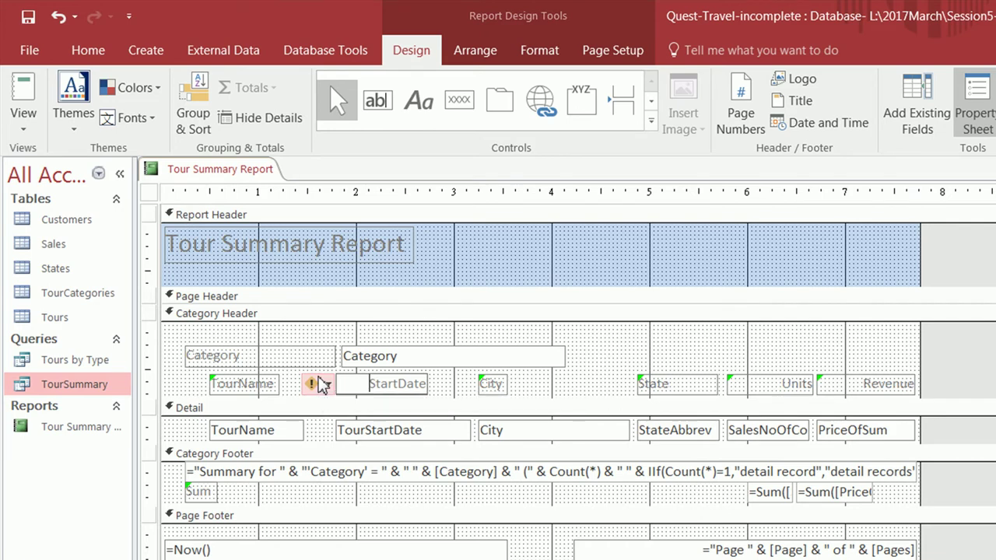
{"action": "left_click", "coordinate": [615, 365]}
Narrow the State label and the Detail section's StateAbbrev field to about 0.5 inch each
{"action": "left_click", "coordinate": [698, 424]}
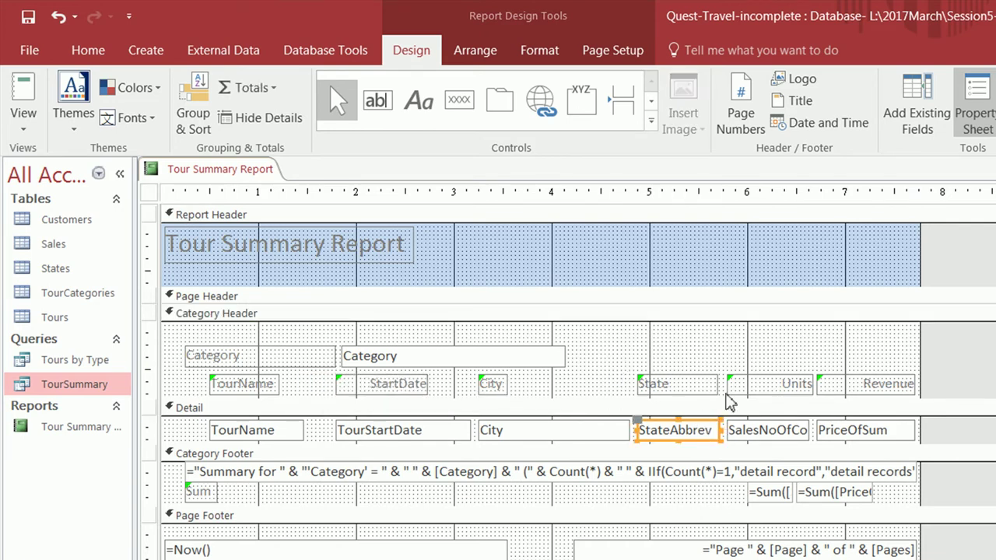
{"action": "left_click", "coordinate": [706, 384]}
{"action": "left_click_drag", "start_coordinate": [721, 395], "coordinate": [686, 397]}
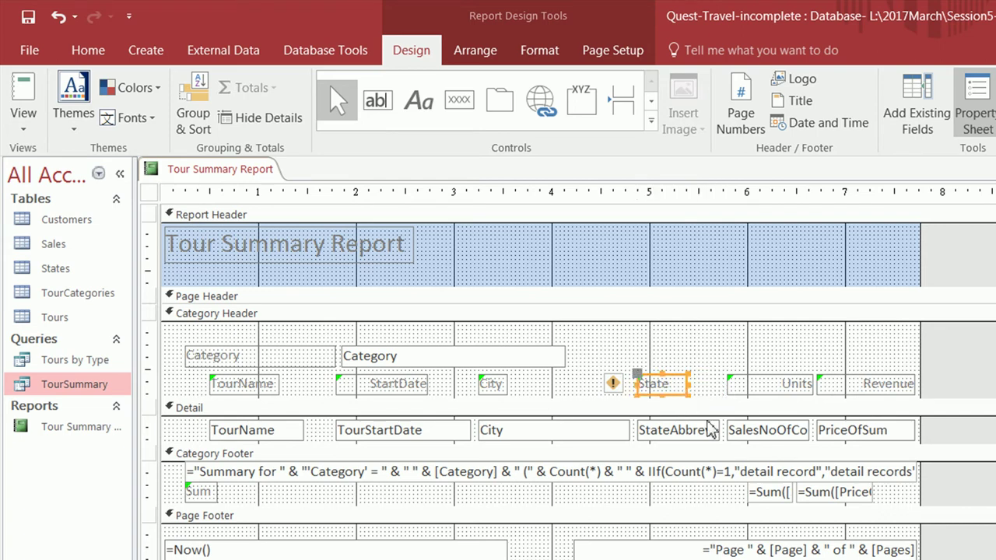
{"action": "left_click", "coordinate": [712, 430]}
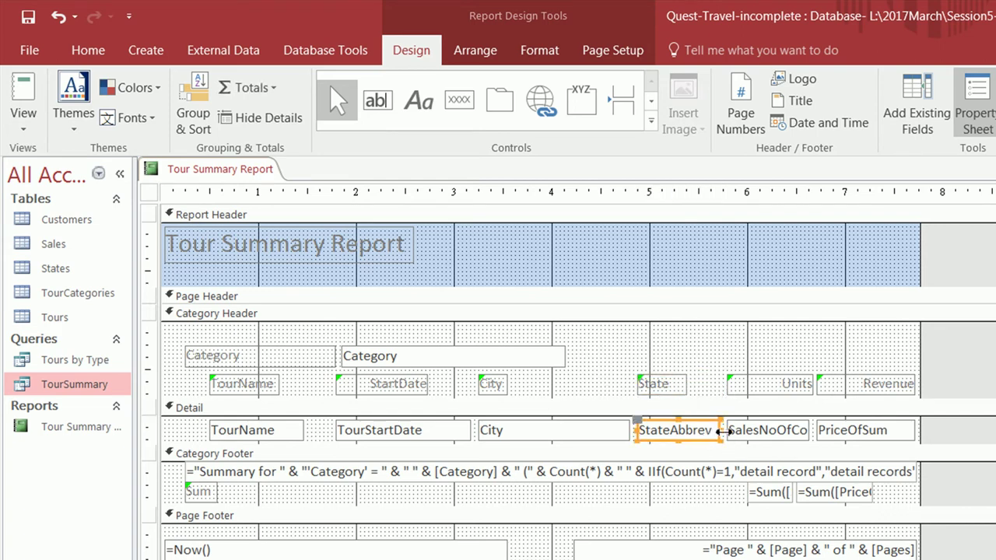
{"action": "left_click_drag", "start_coordinate": [720, 430], "coordinate": [691, 429]}
{"action": "left_click", "coordinate": [662, 430]}
{"action": "left_click", "coordinate": [678, 430]}
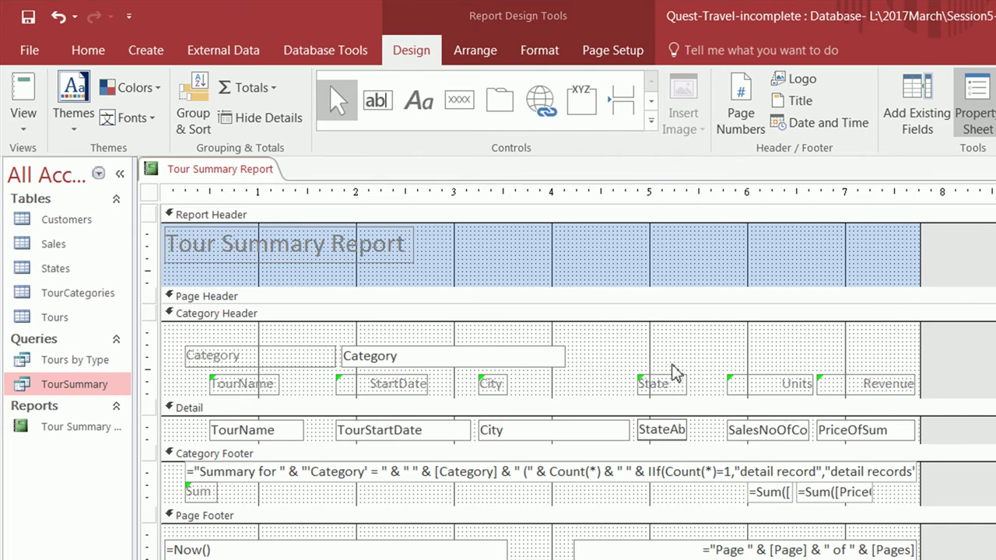
Move the labels and fields of the State and City columns right about 0.4 inch to close the gap before Units
{"action": "left_click_drag", "start_coordinate": [678, 383], "coordinate": [713, 381]}
{"action": "left_click_drag", "start_coordinate": [680, 427], "coordinate": [713, 427]}
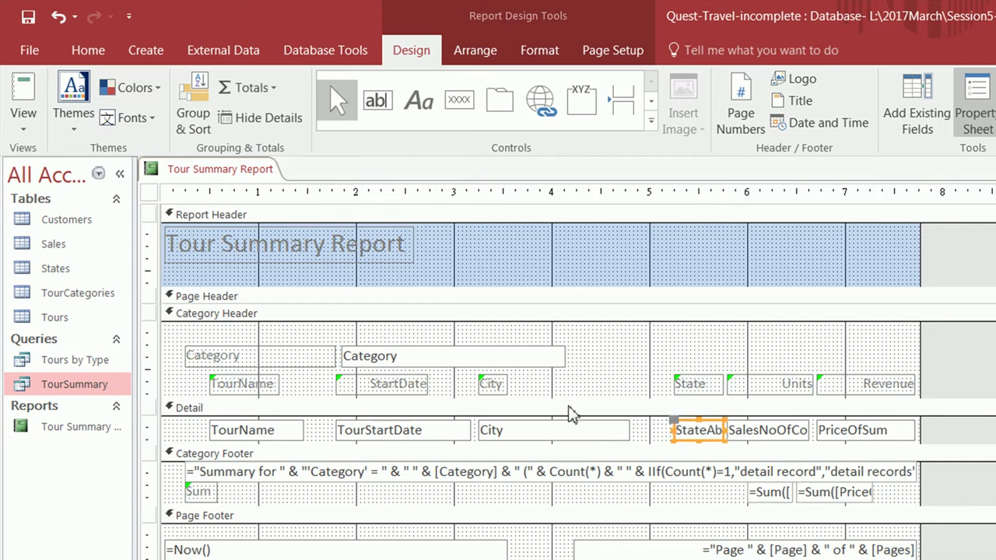
{"action": "left_click_drag", "start_coordinate": [575, 427], "coordinate": [618, 426]}
{"action": "left_click_drag", "start_coordinate": [504, 381], "coordinate": [543, 380]}
Move the TourStartDate field and StartDate label right beside the City column, narrowing the field to about 1.2 inches
{"action": "left_click_drag", "start_coordinate": [447, 428], "coordinate": [491, 428]}
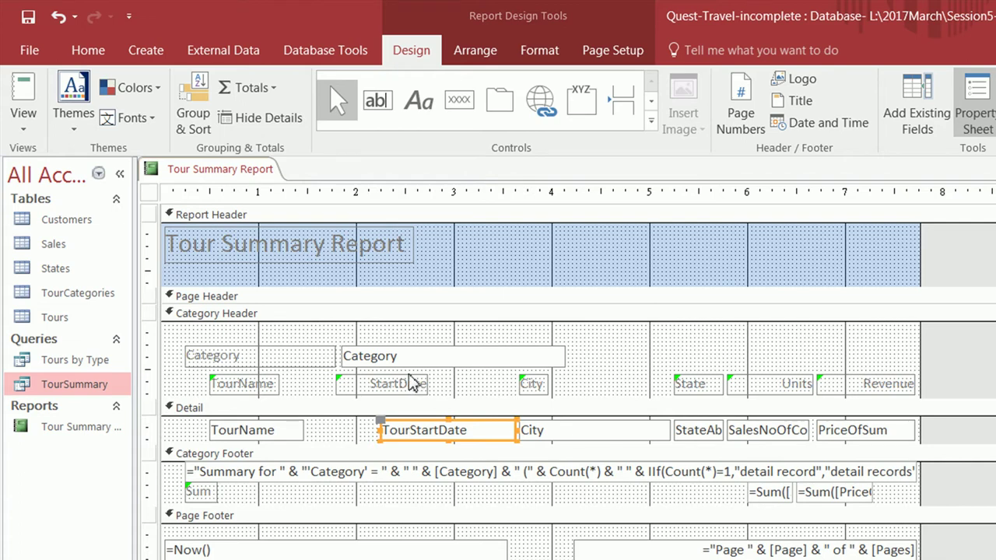
{"action": "left_click_drag", "start_coordinate": [411, 382], "coordinate": [458, 381]}
{"action": "left_click", "coordinate": [514, 430]}
{"action": "left_click_drag", "start_coordinate": [515, 430], "coordinate": [489, 428]}
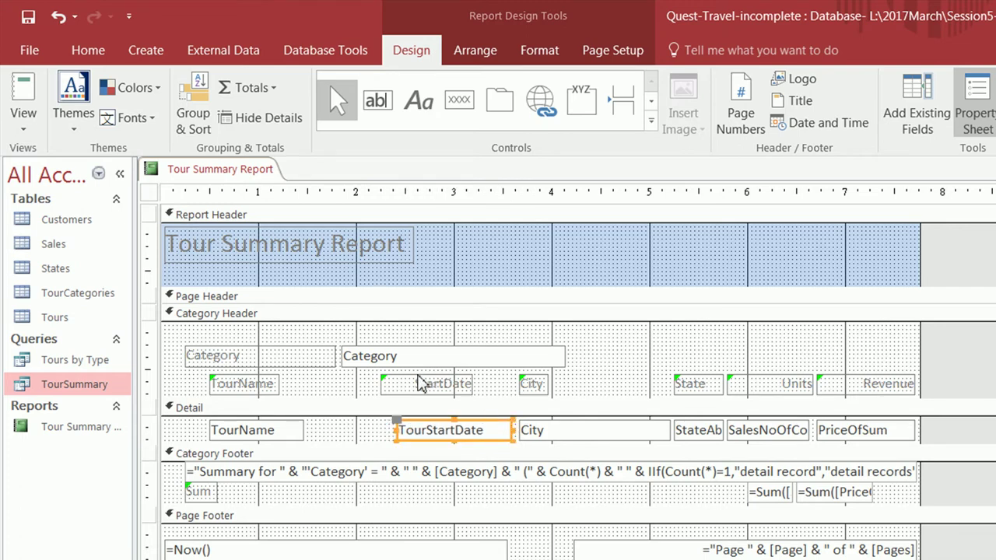
{"action": "mouse_move", "coordinate": [418, 383]}
{"action": "left_mouse_down"}
{"action": "mouse_move", "coordinate": [454, 380]}
{"action": "mouse_move", "coordinate": [436, 377]}
{"action": "left_mouse_up"}
Widen the Detail section's TourName field to about 1.85 inches and change its Category Header label to Tour Name
{"action": "left_click", "coordinate": [287, 432]}
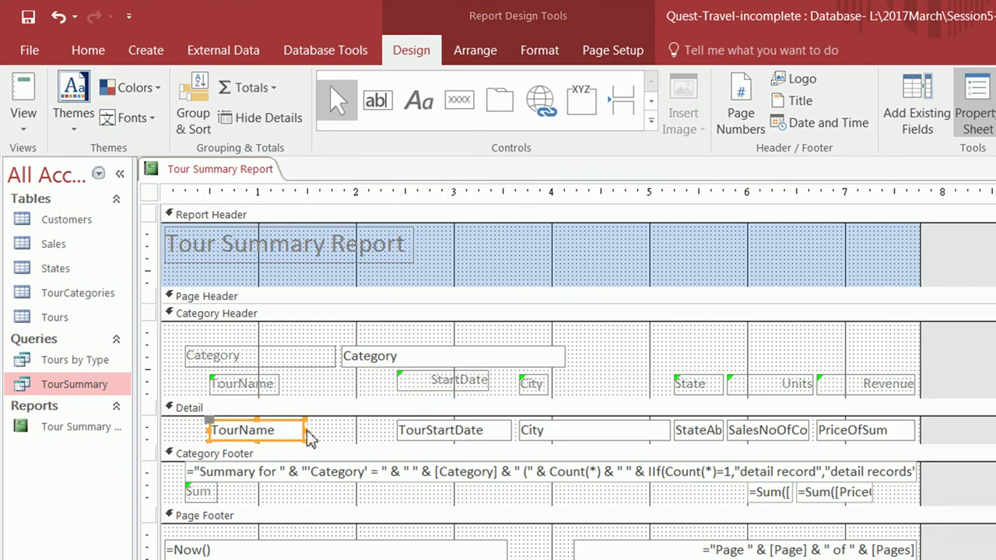
{"action": "left_click", "coordinate": [303, 430]}
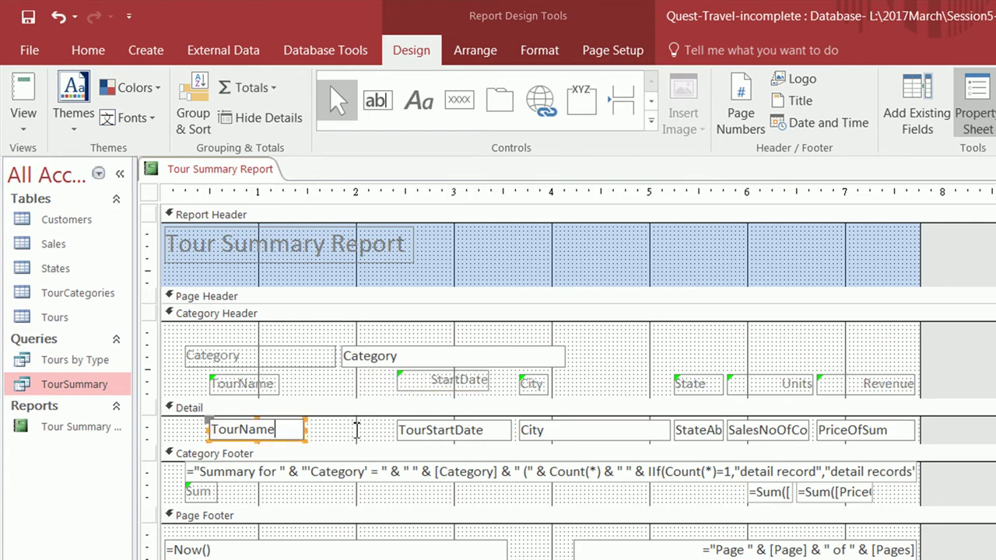
{"action": "left_click", "coordinate": [307, 431]}
{"action": "left_click", "coordinate": [304, 431]}
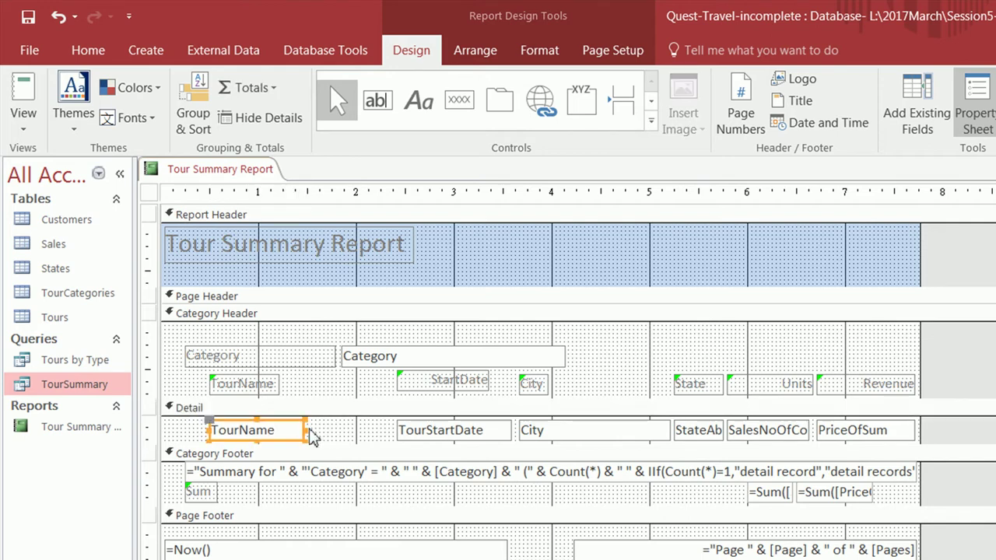
{"action": "left_click_drag", "start_coordinate": [308, 431], "coordinate": [389, 430]}
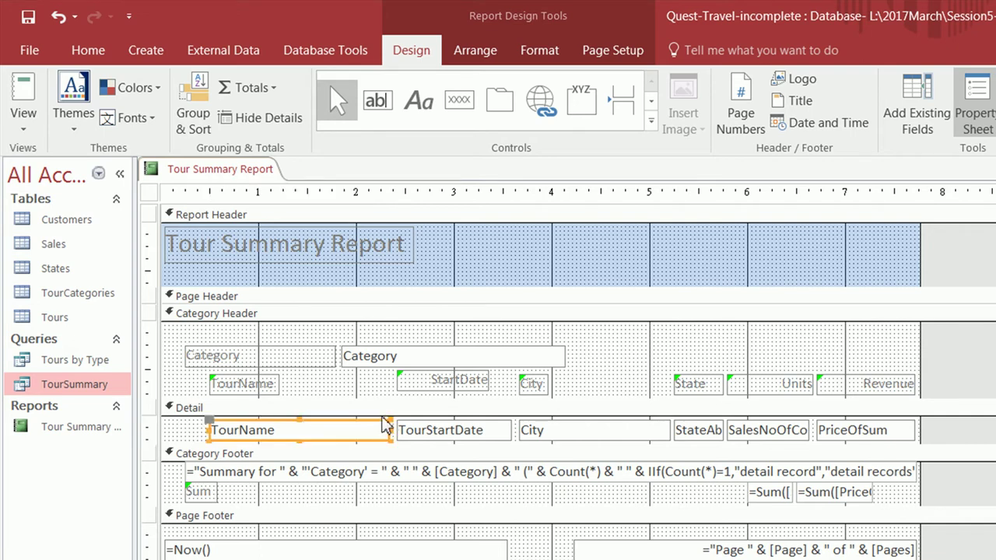
{"action": "left_click", "coordinate": [244, 384]}
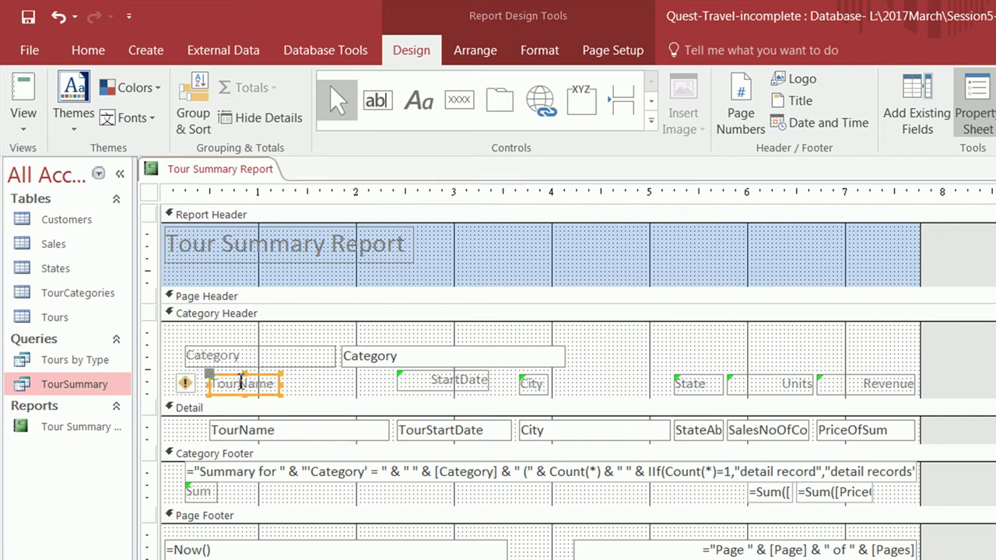
{"action": "left_click", "coordinate": [241, 383]}
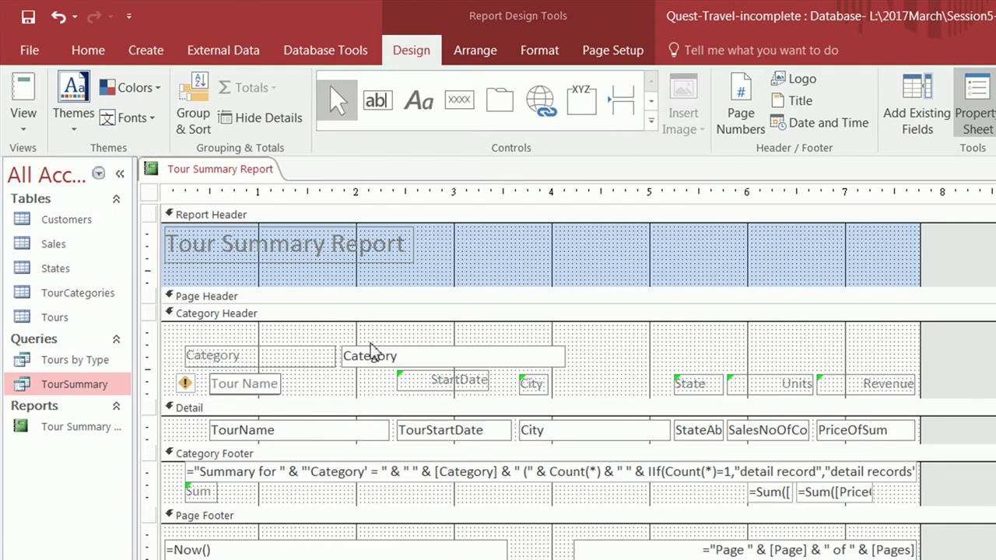
{"action": "left_click", "coordinate": [347, 393]}
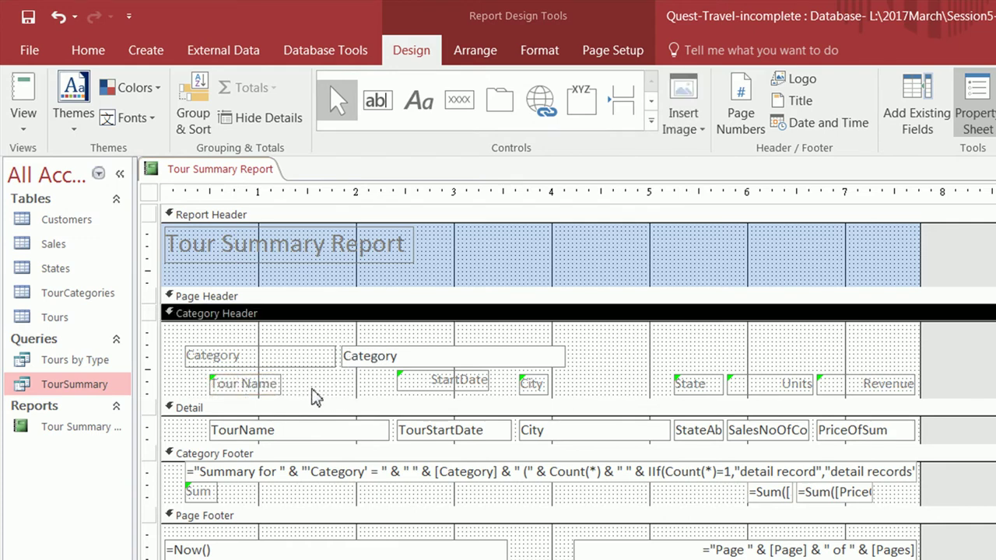
{"action": "left_click", "coordinate": [271, 383]}
{"action": "left_click", "coordinate": [447, 382]}
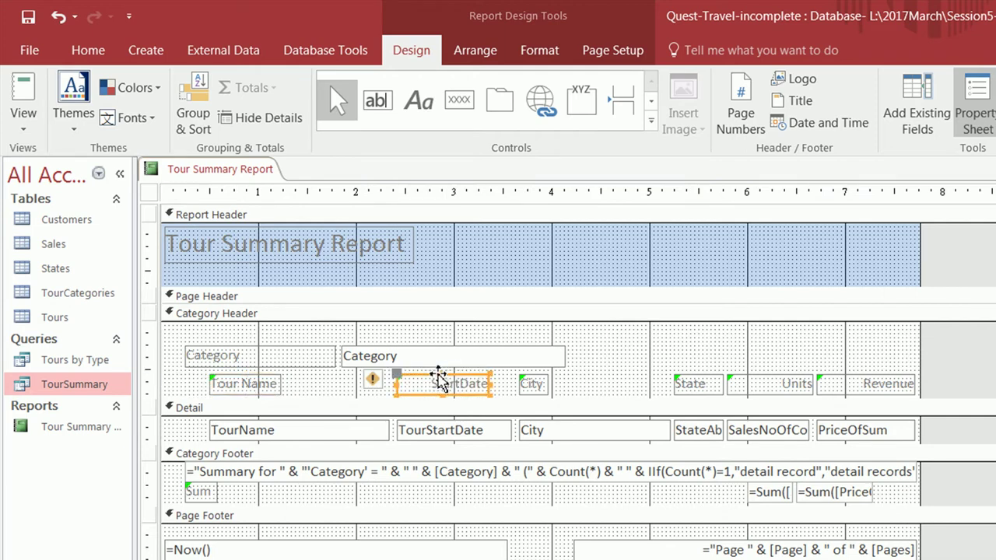
{"action": "left_click", "coordinate": [699, 383], "text": "shift"}
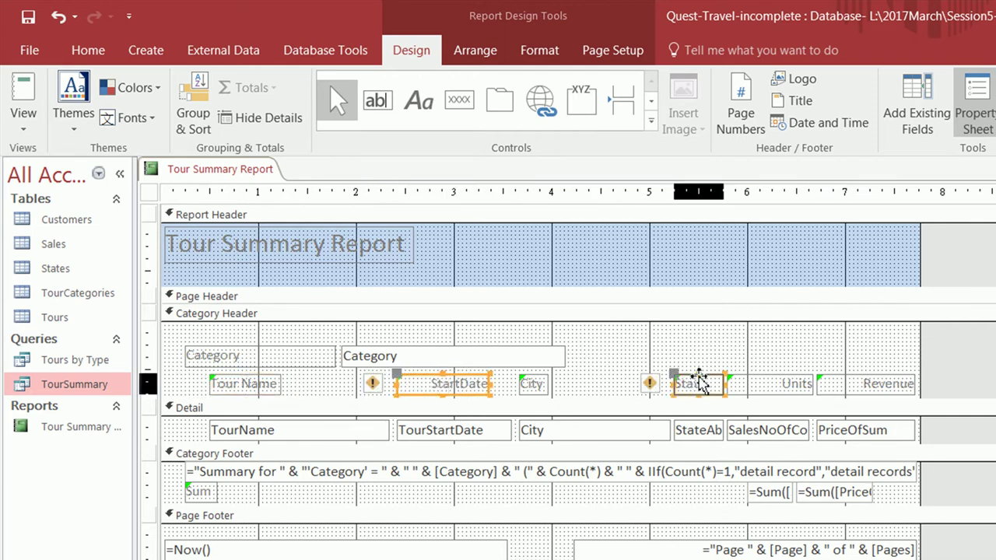
{"action": "left_click", "coordinate": [354, 424]}
{"action": "left_click", "coordinate": [444, 430]}
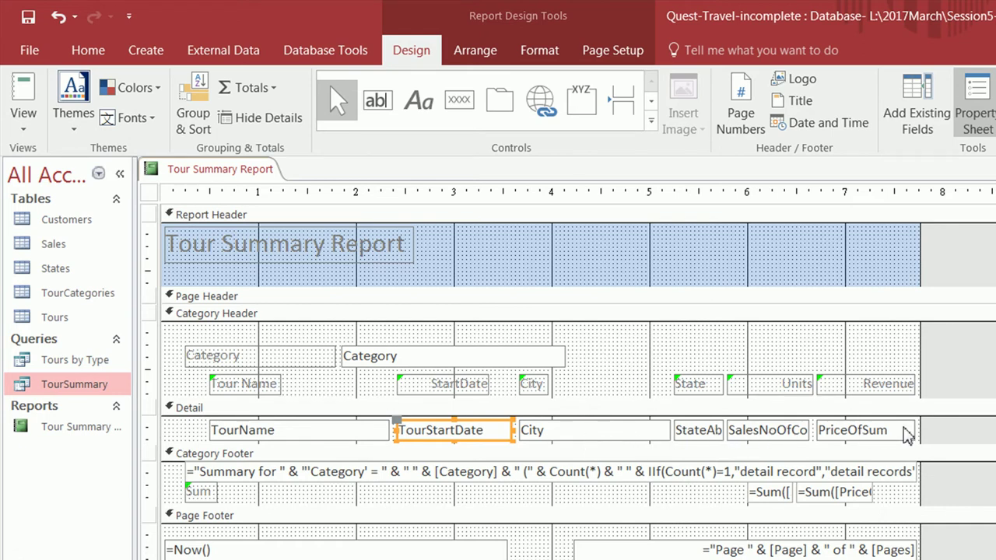
{"action": "left_click", "coordinate": [756, 433]}
{"action": "left_click", "coordinate": [697, 431]}
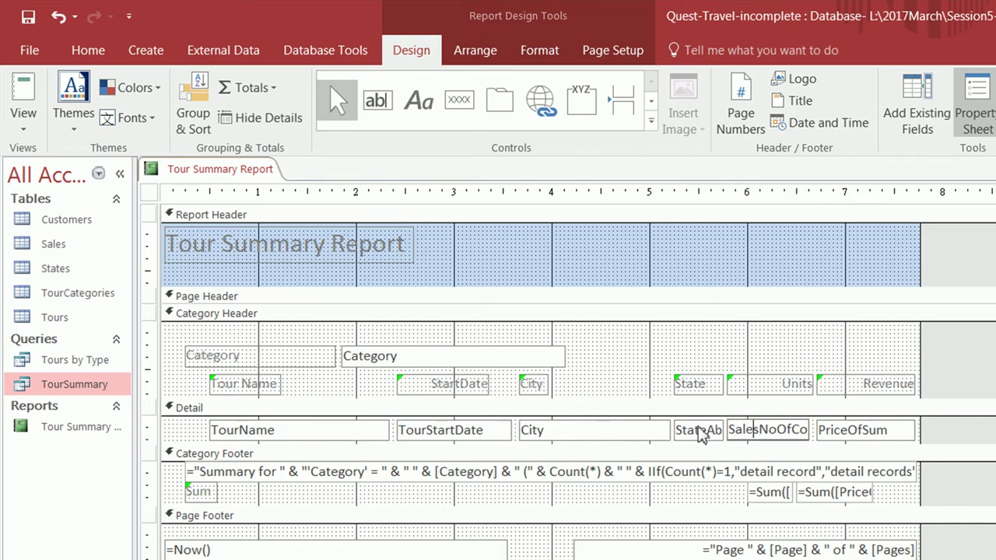
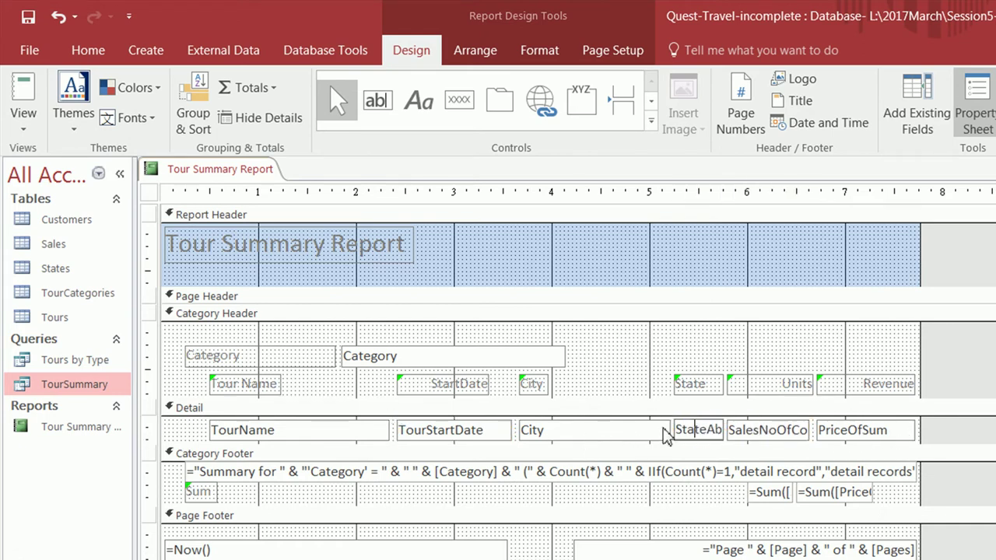
{"action": "left_click", "coordinate": [467, 433]}
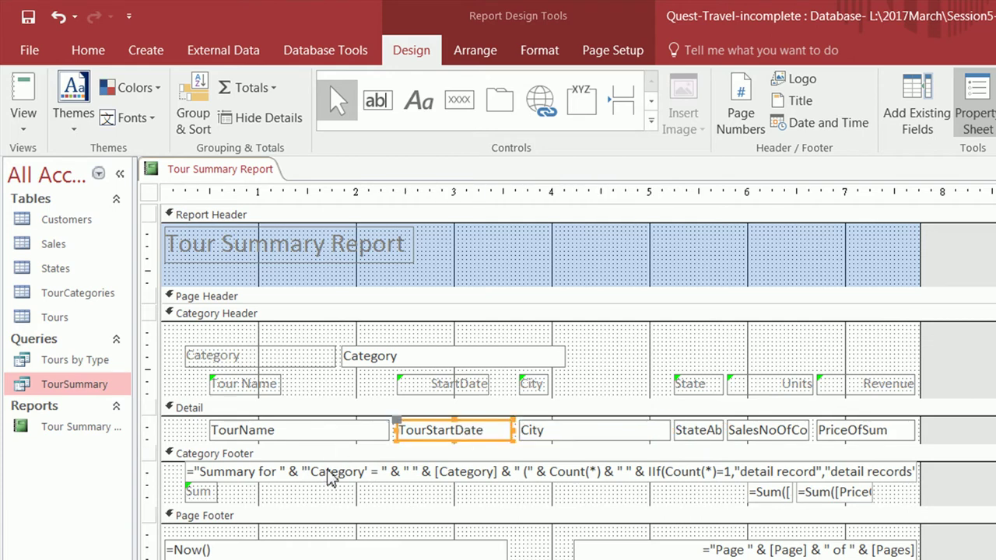
{"action": "left_click", "coordinate": [377, 476]}
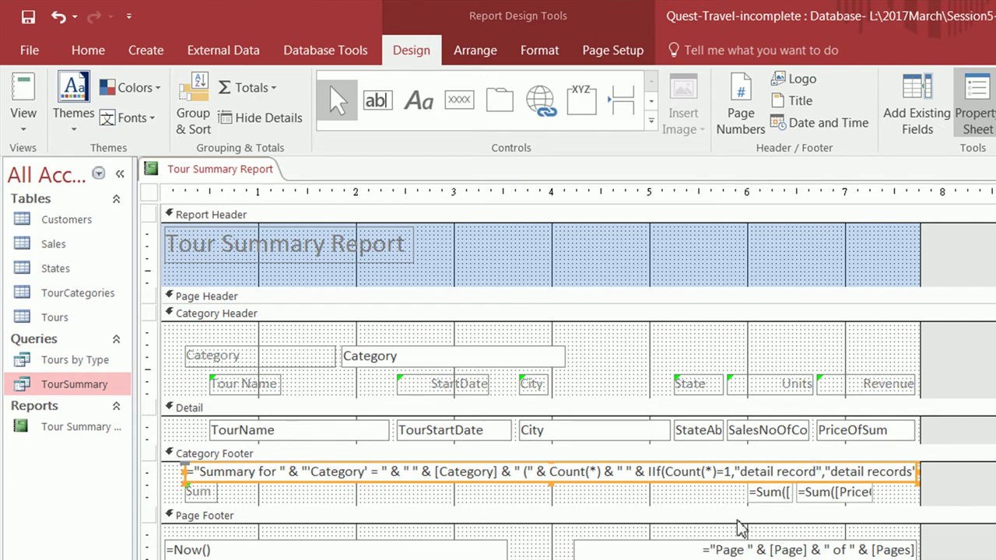
Move the Category Footer's PriceOfSum total right about 0.2 inch beneath the Revenue column and widen it to about 1 inch
{"action": "left_click", "coordinate": [844, 493]}
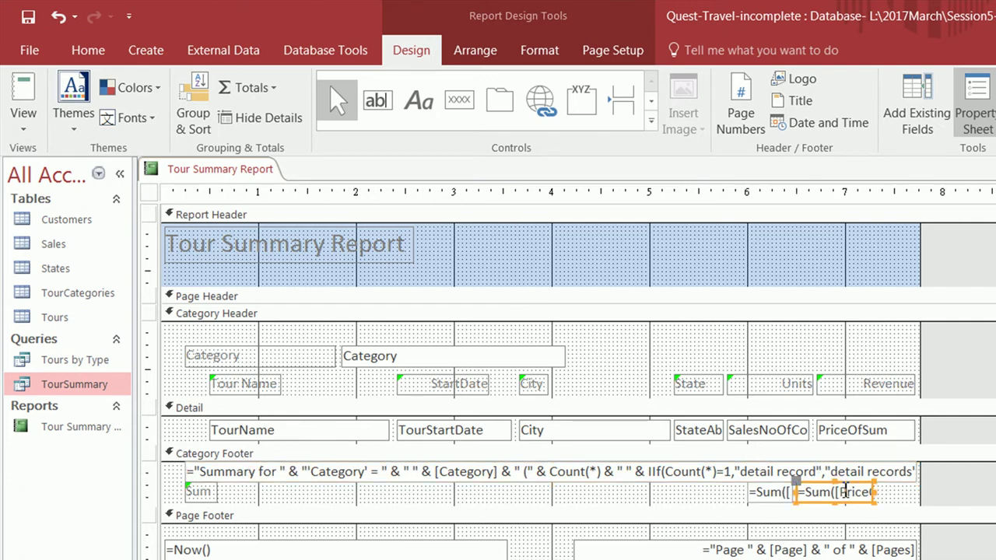
{"action": "left_click_drag", "start_coordinate": [819, 489], "coordinate": [833, 488]}
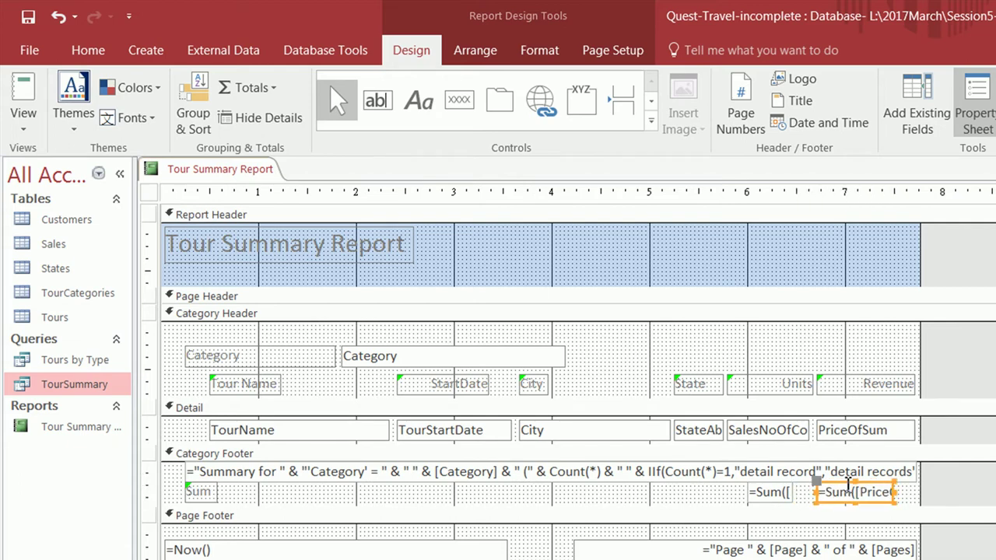
{"action": "left_click_drag", "start_coordinate": [896, 494], "coordinate": [919, 496]}
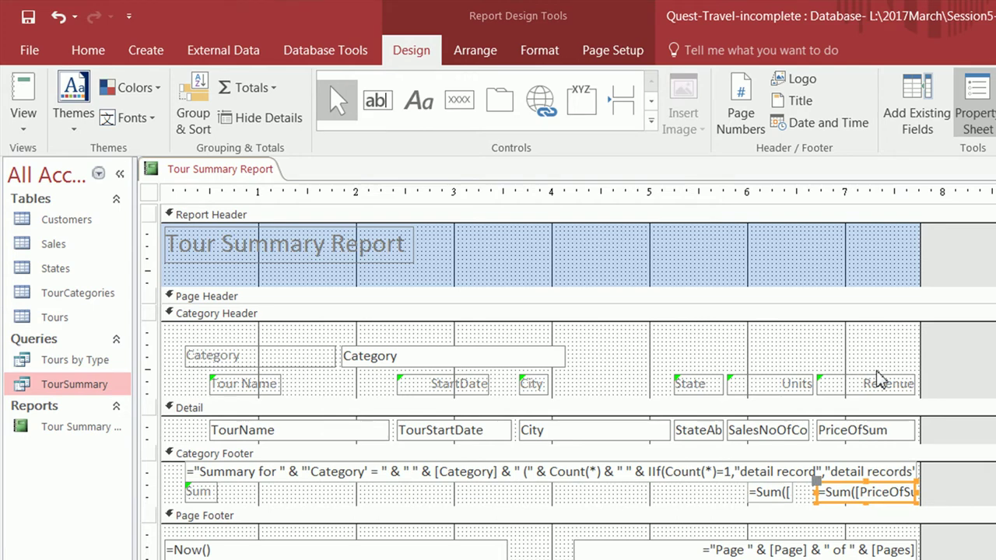
{"action": "left_click", "coordinate": [878, 382]}
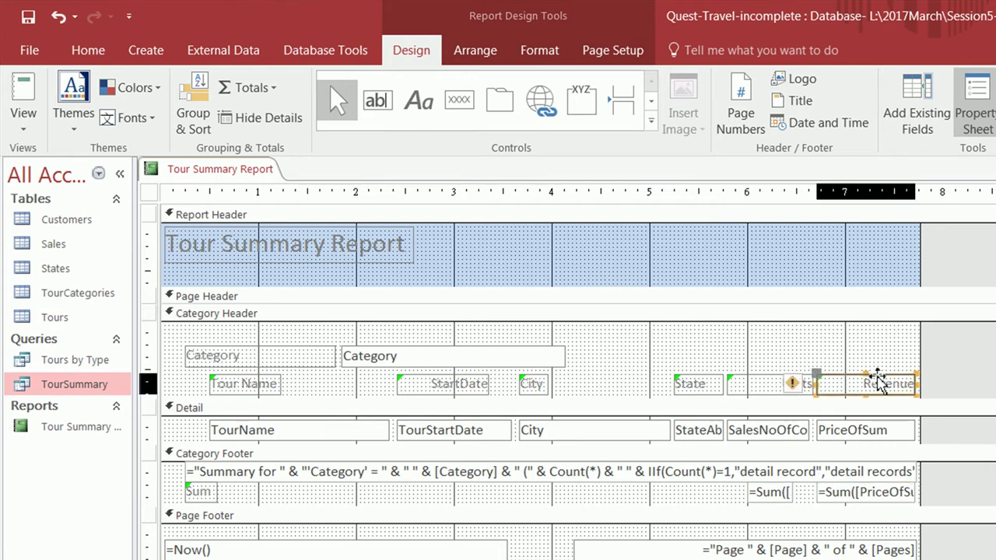
{"action": "left_click", "coordinate": [870, 495], "text": "shift"}
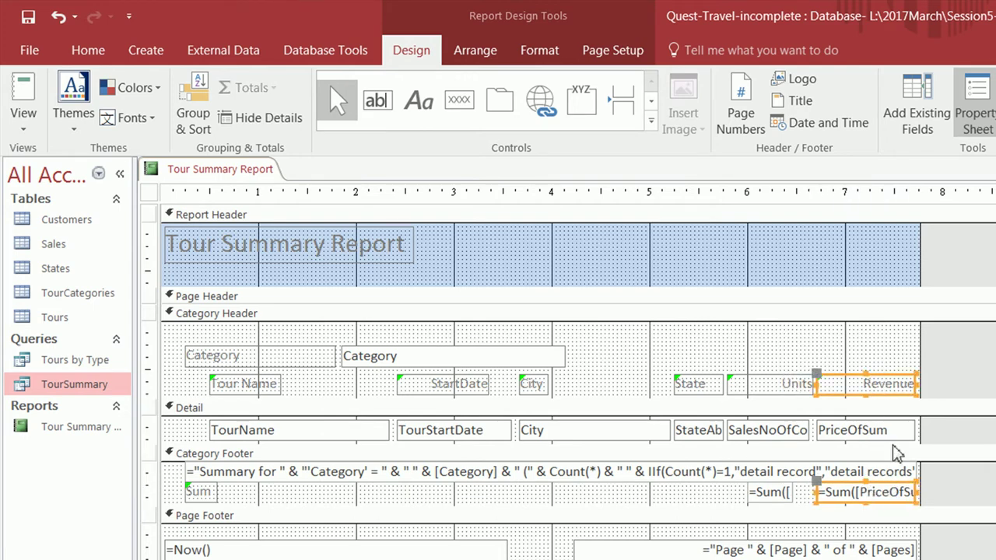
Widen the Category Footer's sales-count sum field on both sides to about 0.9 inch, matching the Units label
{"action": "left_click", "coordinate": [787, 384]}
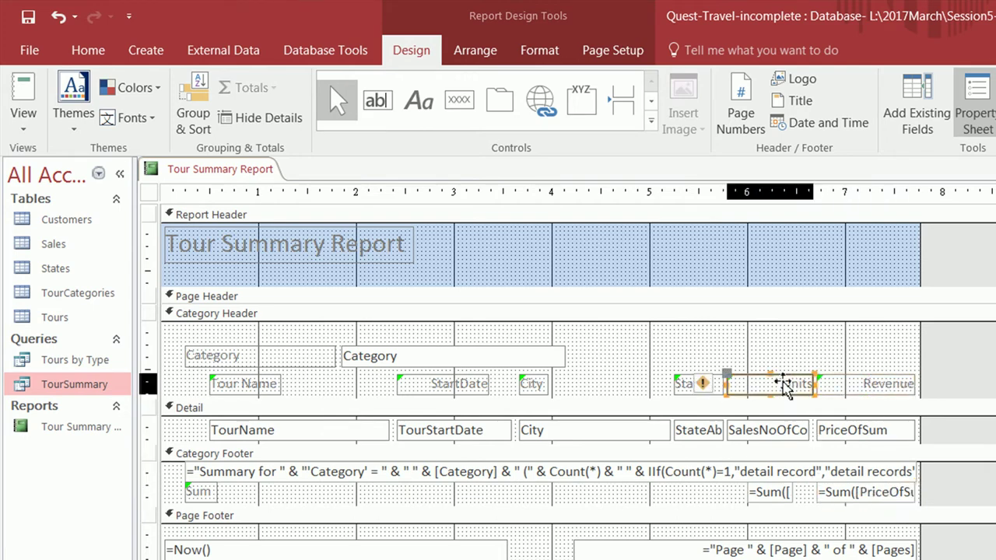
{"action": "left_click", "coordinate": [752, 496]}
{"action": "left_click_drag", "start_coordinate": [744, 494], "coordinate": [731, 495]}
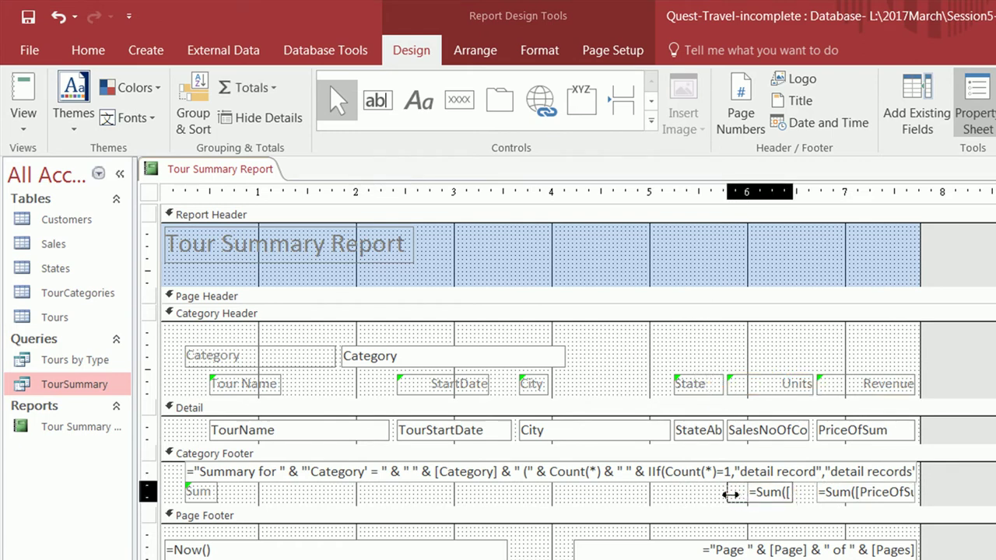
{"action": "left_click_drag", "start_coordinate": [797, 493], "coordinate": [814, 493]}
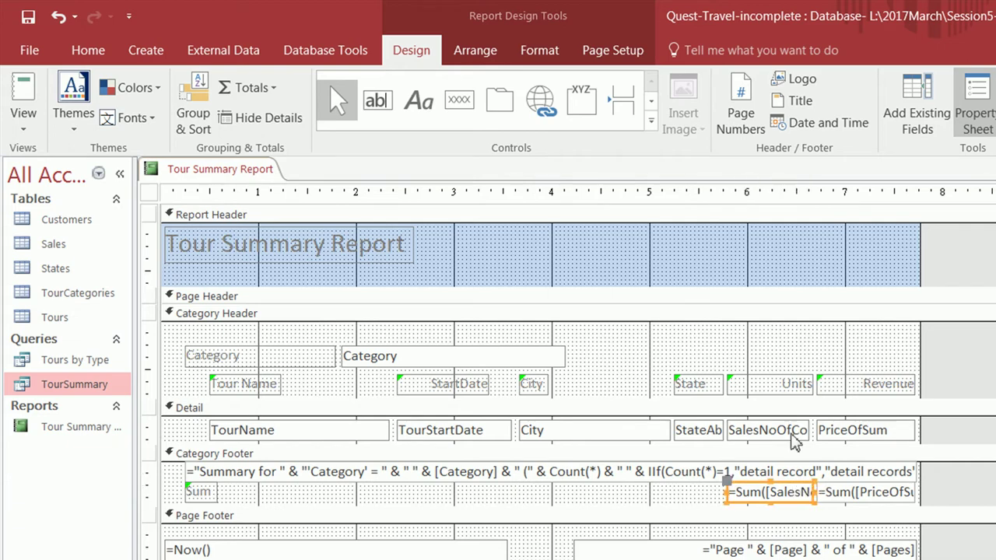
{"action": "left_click", "coordinate": [769, 382], "text": "shift"}
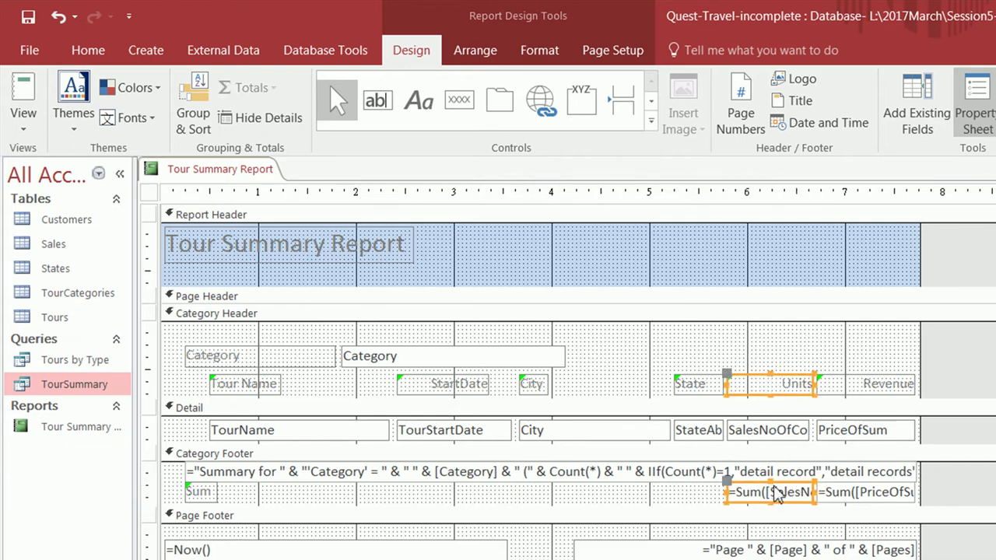
Widen the Category Footer's Sum label to about 1.25 inches and change its text to Totals
{"action": "left_click", "coordinate": [215, 492]}
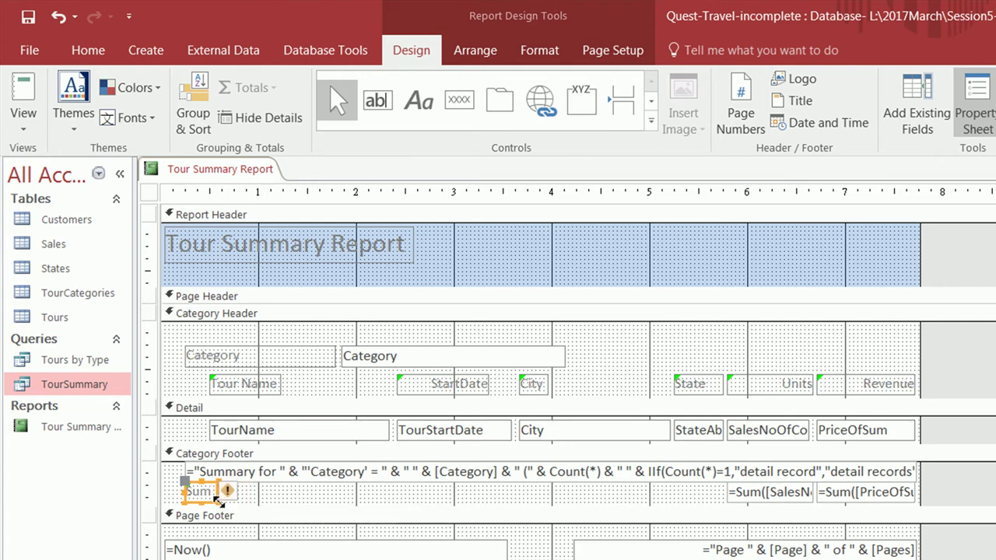
{"action": "left_click_drag", "start_coordinate": [220, 504], "coordinate": [309, 505]}
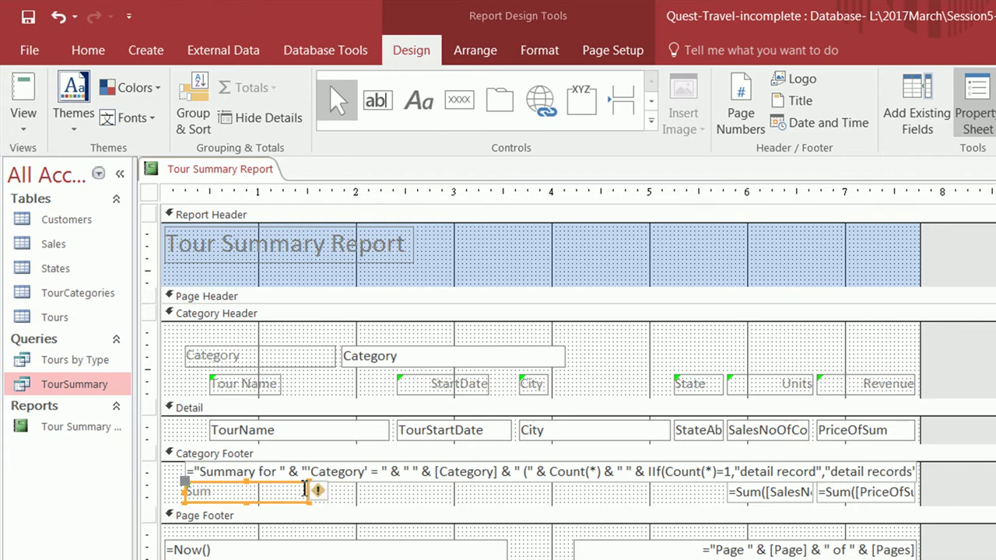
{"action": "left_click", "coordinate": [234, 491]}
{"action": "left_click_drag", "start_coordinate": [224, 490], "coordinate": [174, 492]}
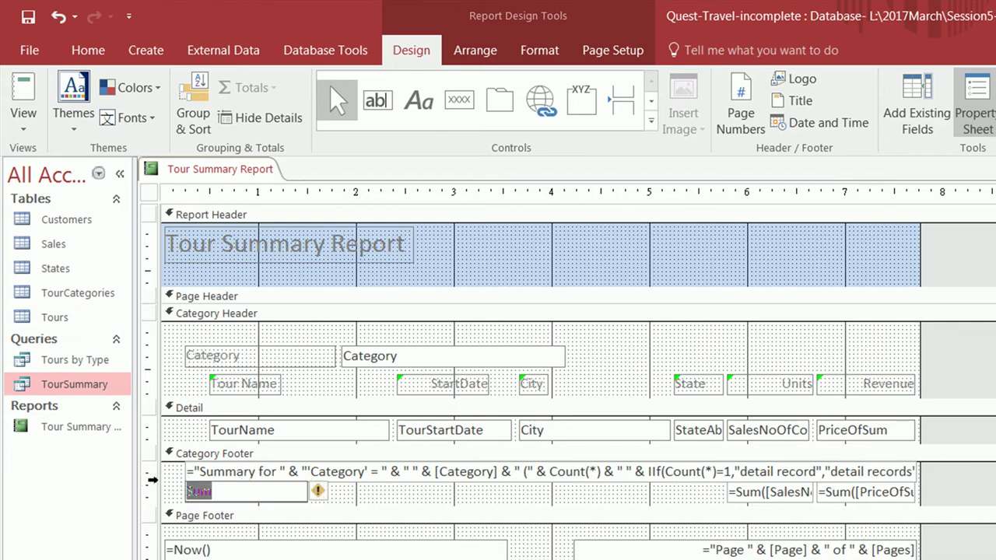
{"action": "type", "text": "Totals"}
{"action": "left_click", "coordinate": [379, 492]}
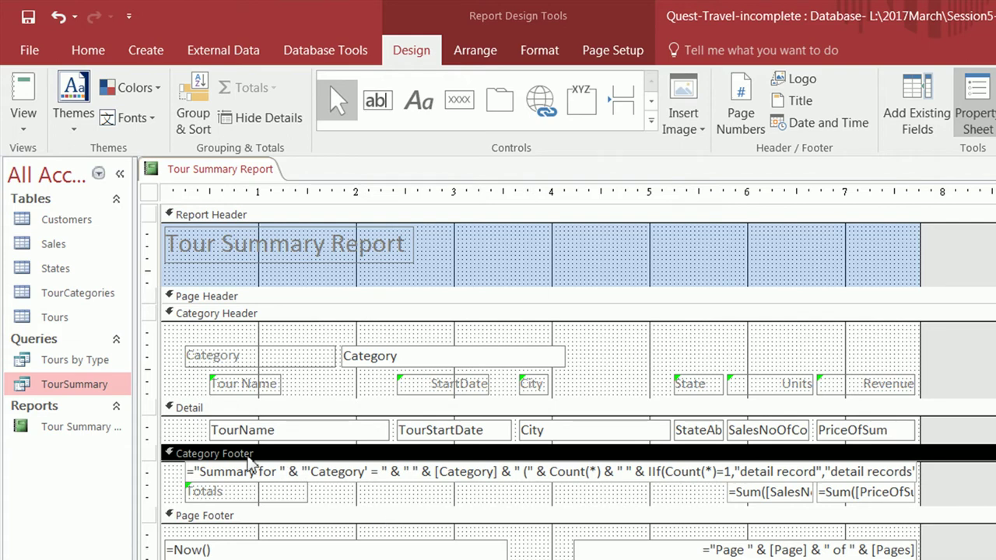
Save the Tour Summary Report and display it in Report View
{"action": "right_click", "coordinate": [251, 171]}
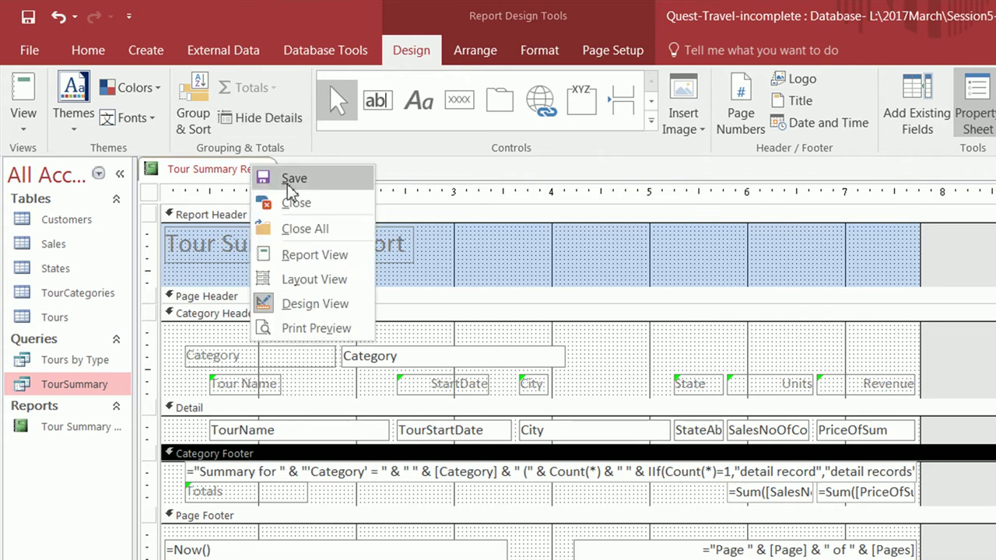
{"action": "left_click", "coordinate": [289, 184]}
{"action": "right_click", "coordinate": [254, 172]}
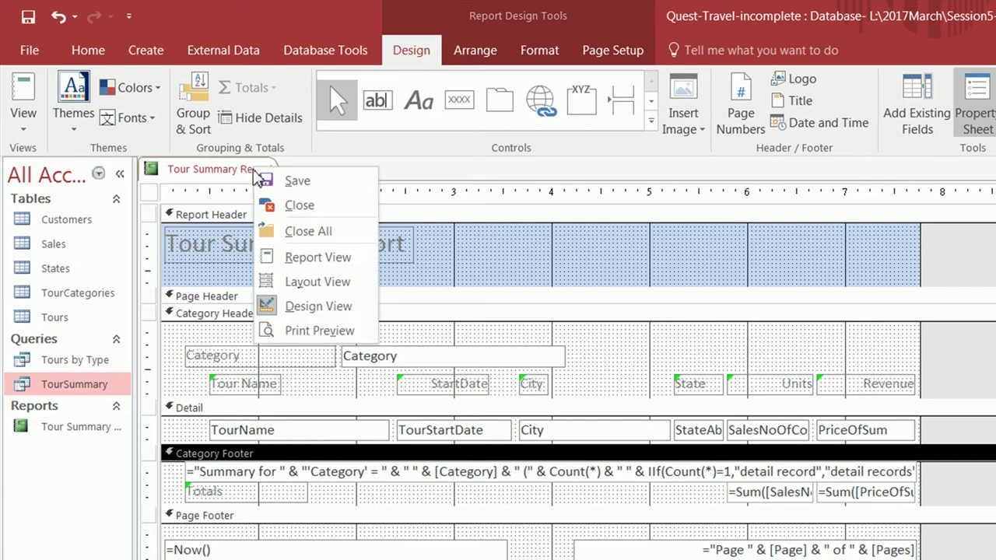
{"action": "left_click", "coordinate": [330, 258]}
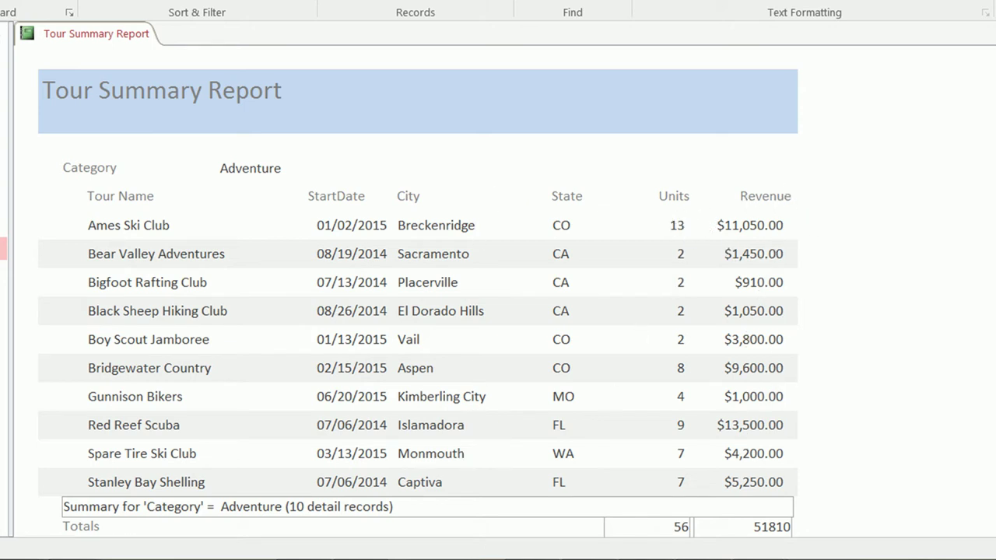
Review the column layout, category groups and totals through to the end of the report
{"action": "scroll", "coordinate": [417, 304], "scroll_direction": "down", "scroll_amount": 3}
{"action": "scroll", "coordinate": [418, 288], "scroll_direction": "down", "scroll_amount": 4}
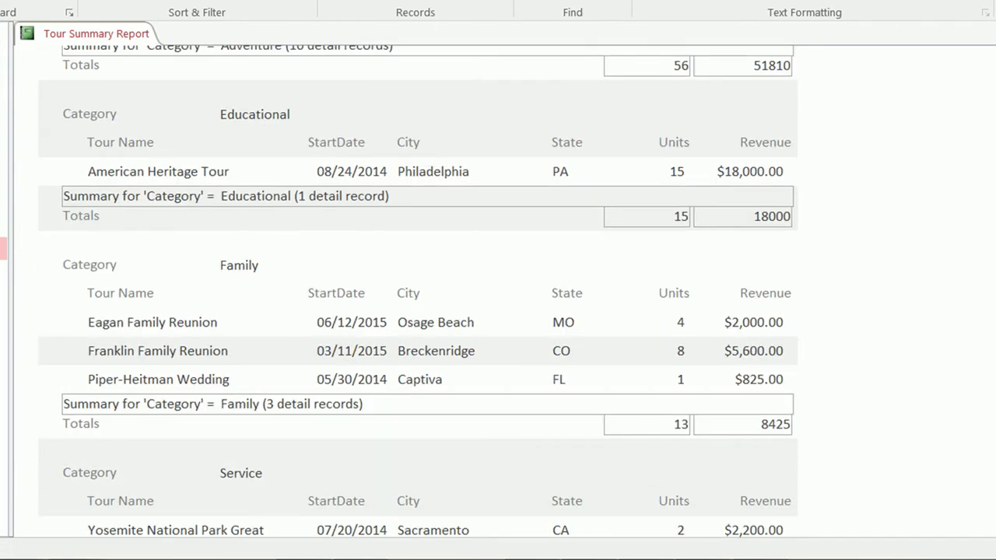
{"action": "scroll", "coordinate": [418, 288], "scroll_direction": "down", "scroll_amount": 5}
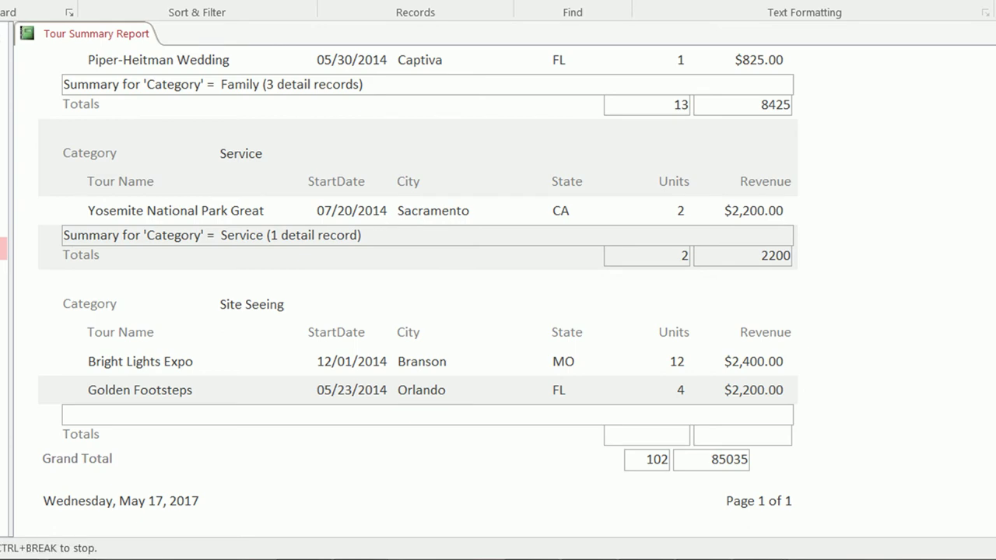
{"action": "scroll", "coordinate": [418, 288], "scroll_direction": "up", "scroll_amount": 1}
{"action": "scroll", "coordinate": [418, 287], "scroll_direction": "up", "scroll_amount": 12}
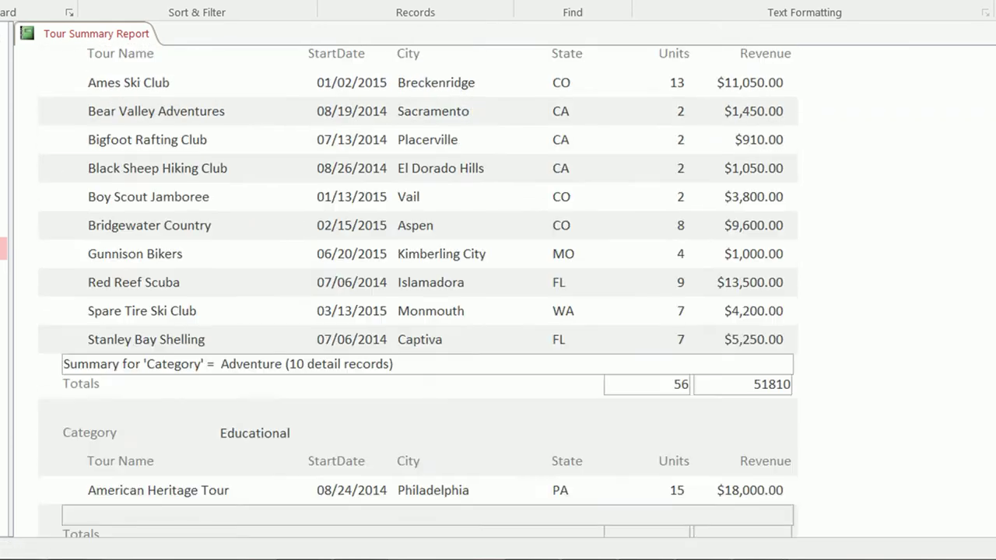
{"action": "scroll", "coordinate": [418, 288], "scroll_direction": "up", "scroll_amount": 1}
{"action": "scroll", "coordinate": [418, 288], "scroll_direction": "down", "scroll_amount": 3}
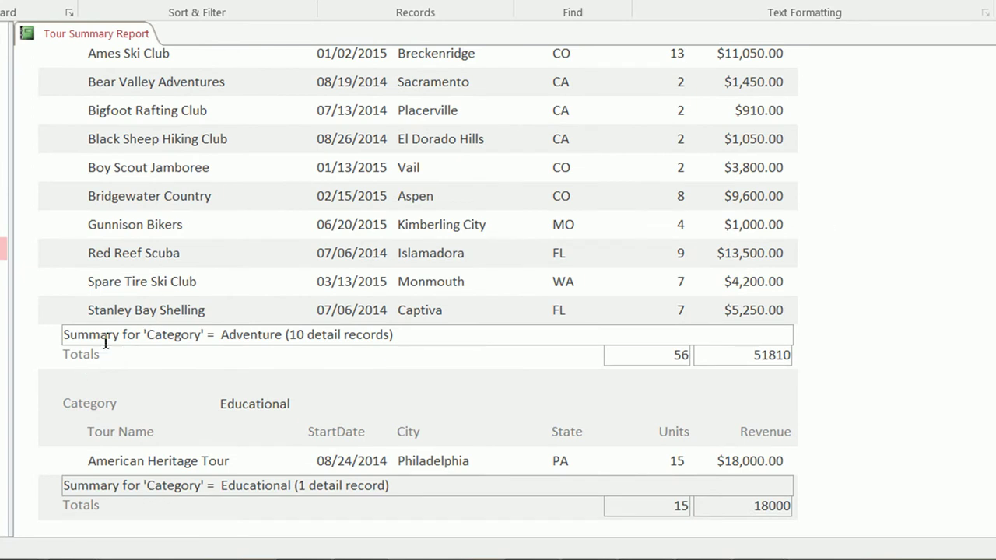
Examine the Adventure group's summary line and compare its Revenue total's format with the detail amounts
{"action": "left_click_drag", "start_coordinate": [70, 338], "coordinate": [428, 336]}
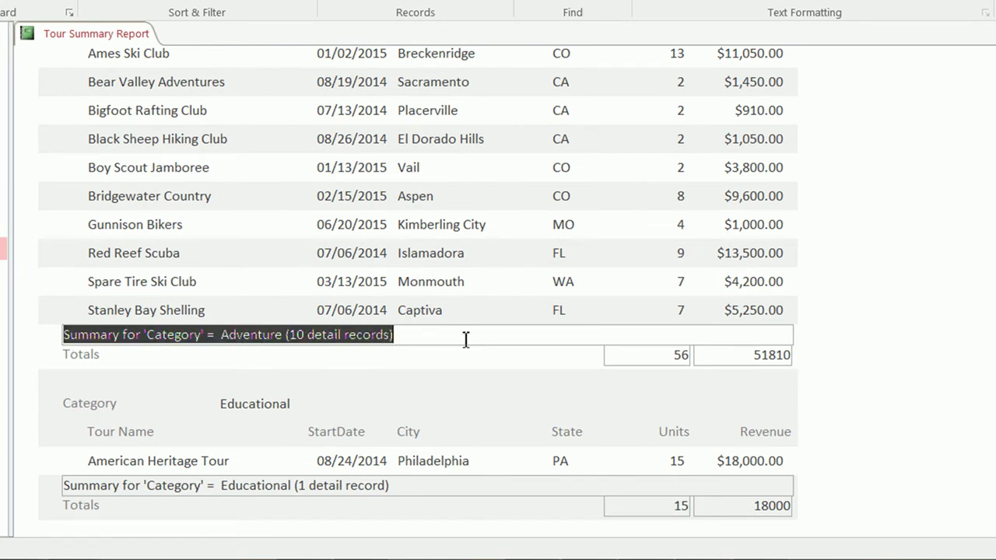
{"action": "left_click", "coordinate": [466, 339]}
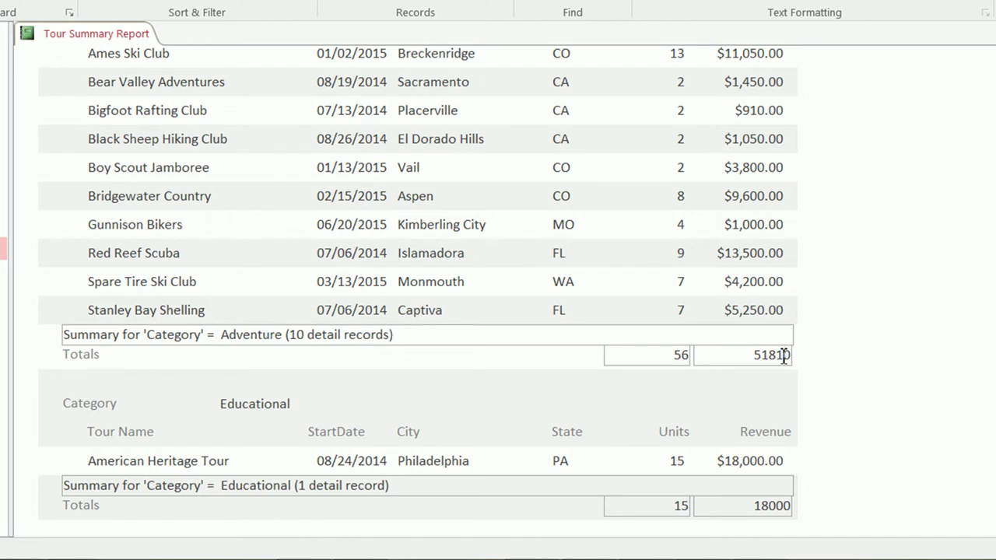
{"action": "left_click_drag", "start_coordinate": [753, 361], "coordinate": [805, 356]}
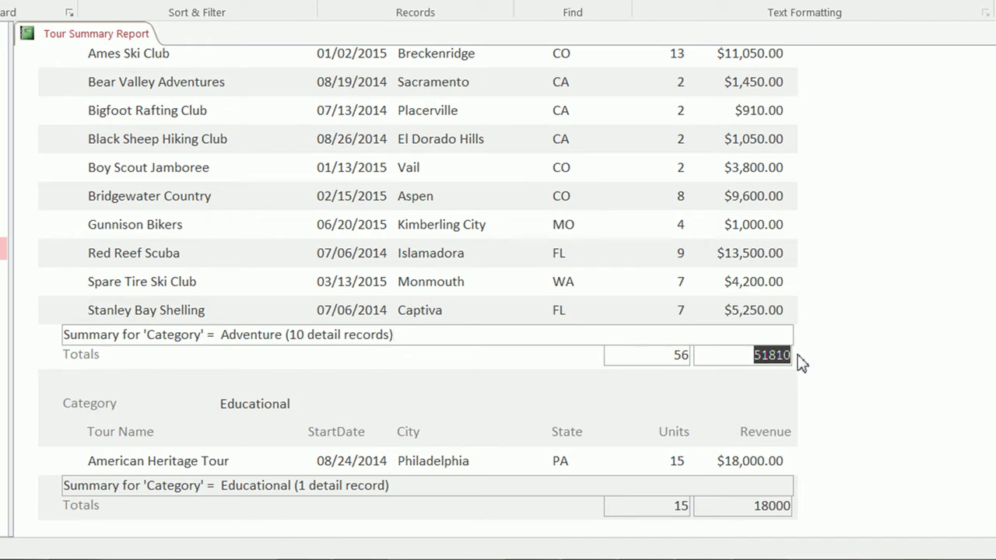
{"action": "left_click_drag", "start_coordinate": [785, 310], "coordinate": [721, 311]}
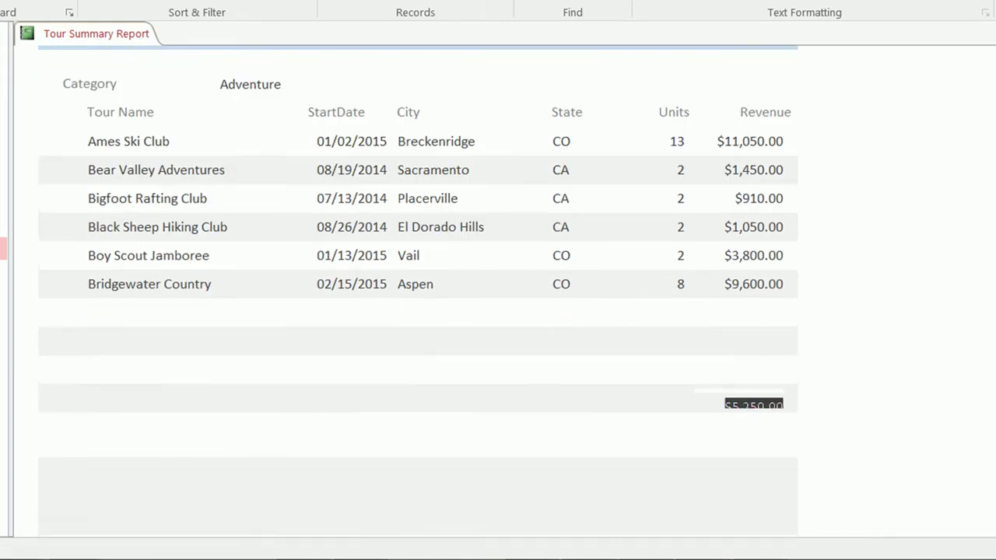
{"action": "scroll", "coordinate": [419, 291], "scroll_direction": "down", "scroll_amount": 5}
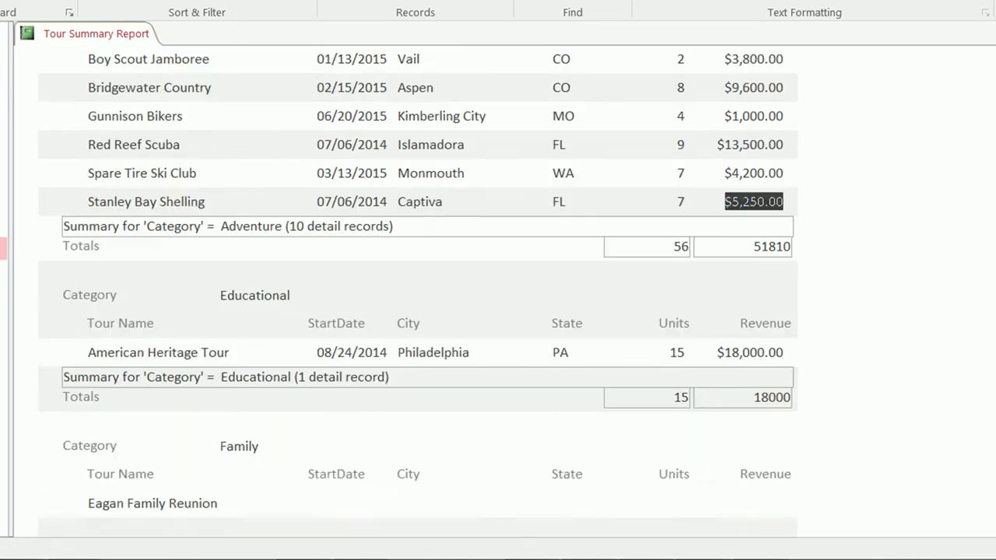
{"action": "scroll", "coordinate": [418, 291], "scroll_direction": "up", "scroll_amount": 3}
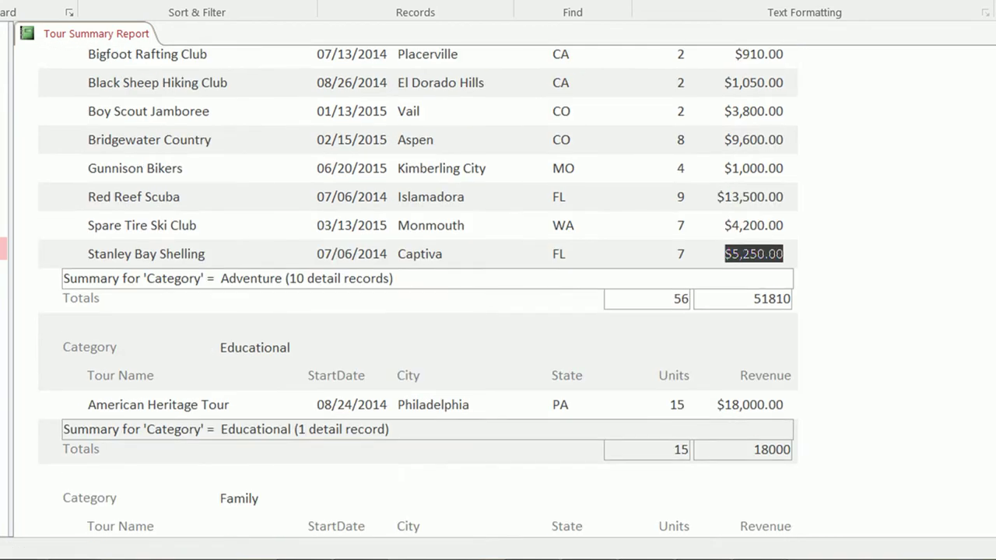
Display the Tour Summary Report in Print Preview and examine page 1's columns, category groups and totals down to the page footer
{"action": "right_click", "coordinate": [93, 33]}
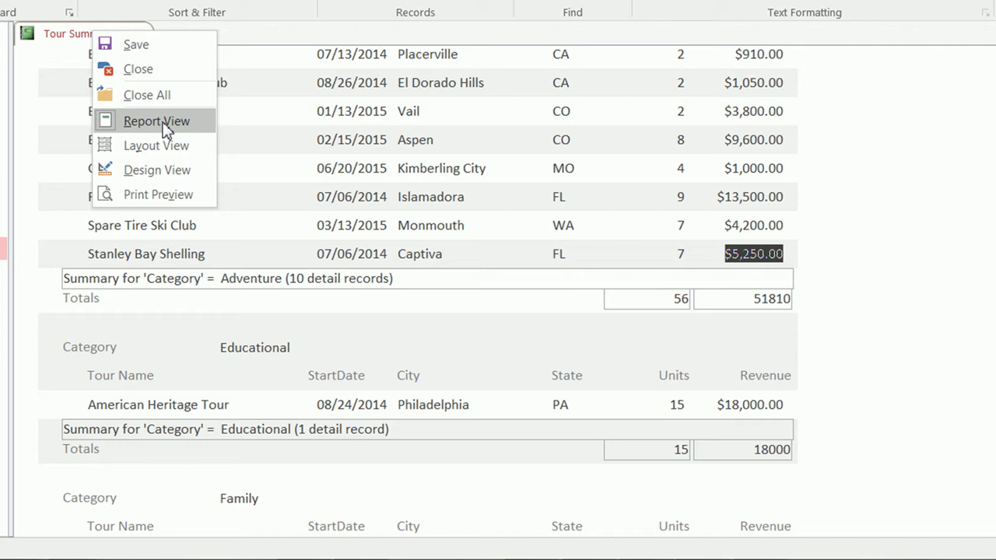
{"action": "left_click", "coordinate": [160, 194]}
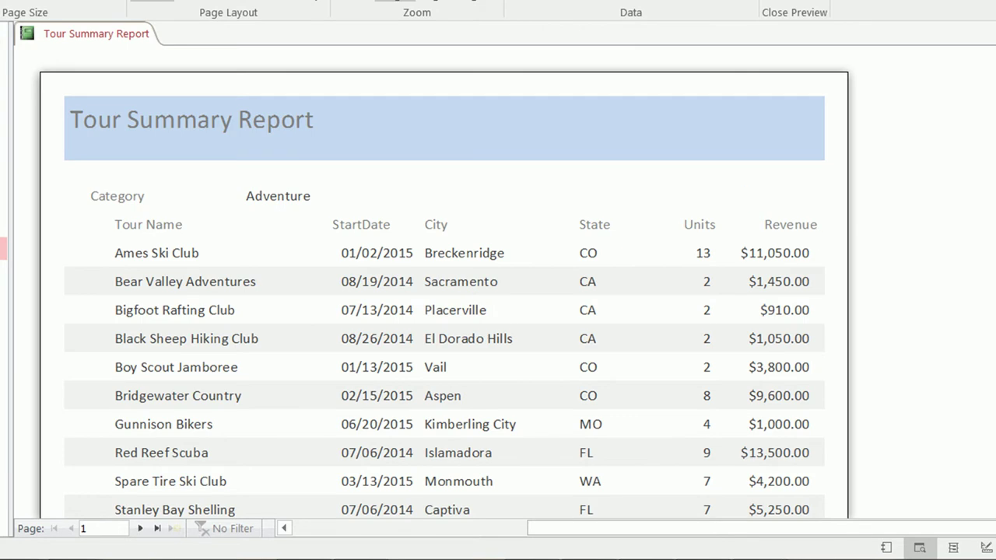
{"action": "scroll", "coordinate": [444, 296], "scroll_direction": "down", "scroll_amount": 3}
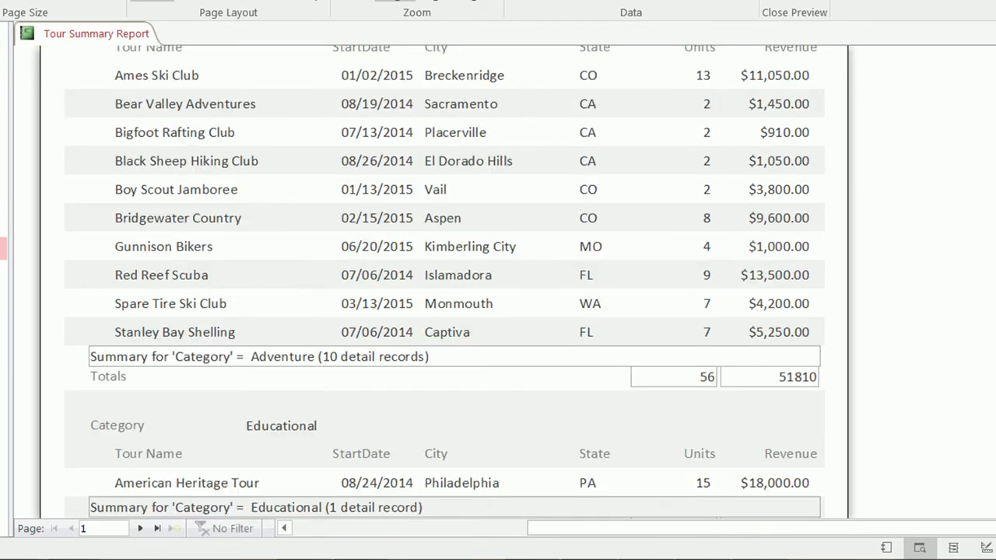
{"action": "scroll", "coordinate": [443, 280], "scroll_direction": "up", "scroll_amount": 4}
{"action": "scroll", "coordinate": [443, 280], "scroll_direction": "down", "scroll_amount": 6}
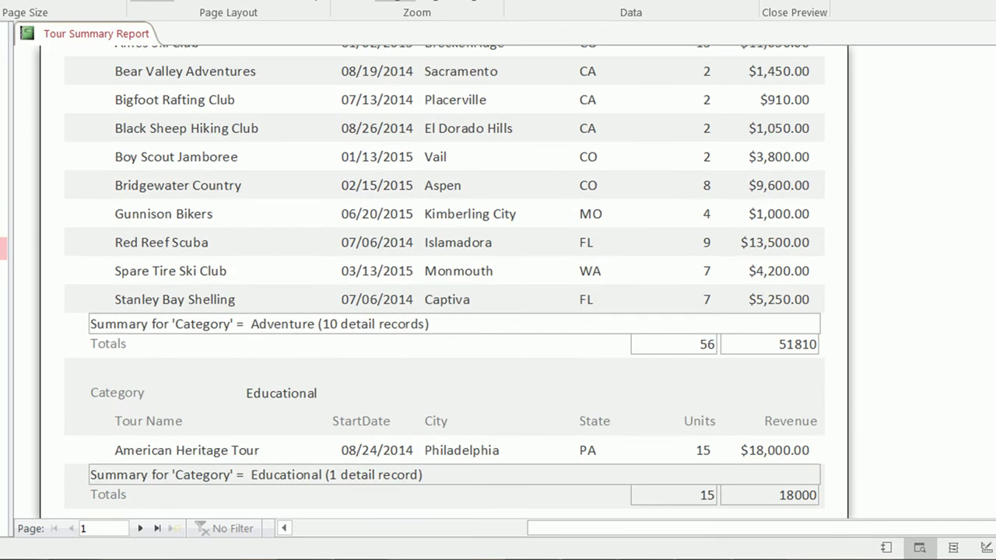
{"action": "scroll", "coordinate": [443, 280], "scroll_direction": "down", "scroll_amount": 8}
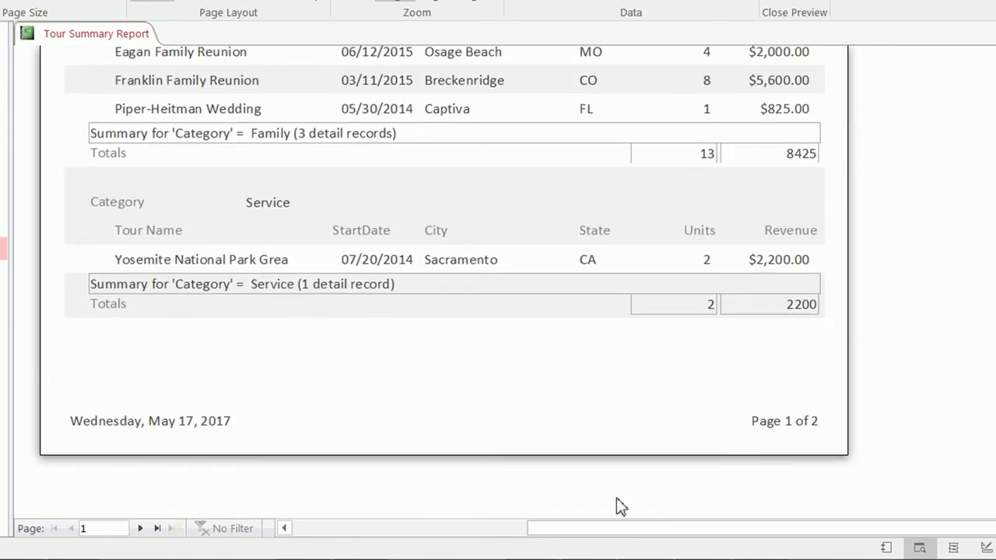
Go to page 2 of the preview and examine the Site Seeing group, its totals and the Grand Total line's alignment
{"action": "left_click", "coordinate": [140, 528]}
{"action": "scroll", "coordinate": [444, 280], "scroll_direction": "up", "scroll_amount": 8}
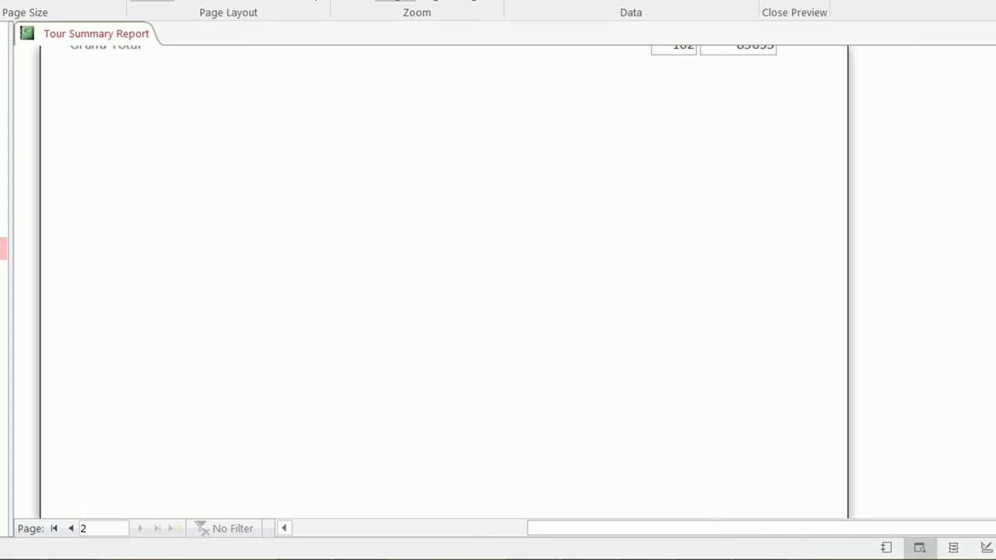
{"action": "scroll", "coordinate": [443, 280], "scroll_direction": "down", "scroll_amount": 2}
{"action": "scroll", "coordinate": [443, 280], "scroll_direction": "up", "scroll_amount": 2}
{"action": "scroll", "coordinate": [443, 280], "scroll_direction": "down", "scroll_amount": 6}
{"action": "scroll", "coordinate": [444, 280], "scroll_direction": "up", "scroll_amount": 6}
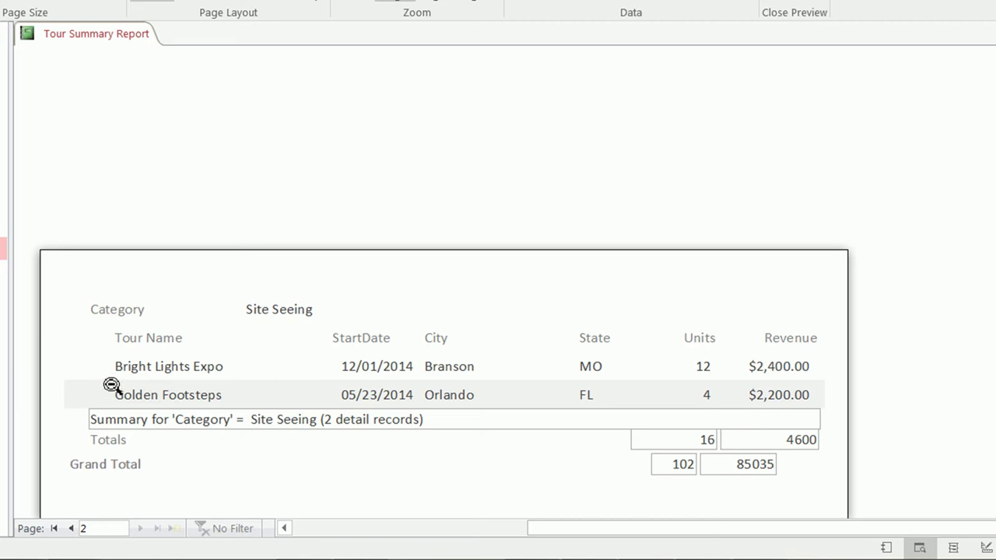
{"action": "scroll", "coordinate": [638, 240], "scroll_direction": "down", "scroll_amount": 3}
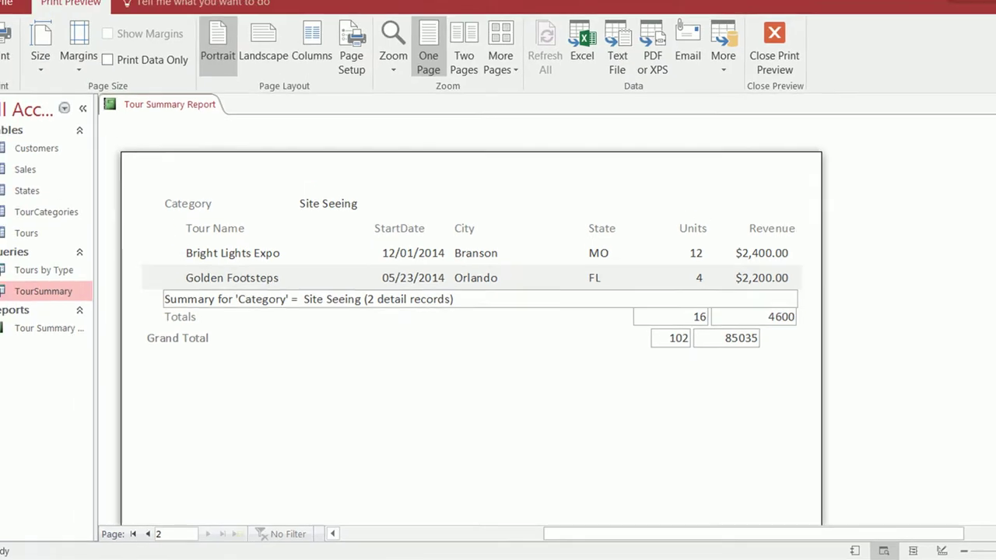
{"action": "scroll", "coordinate": [814, 195], "scroll_direction": "down", "scroll_amount": 1}
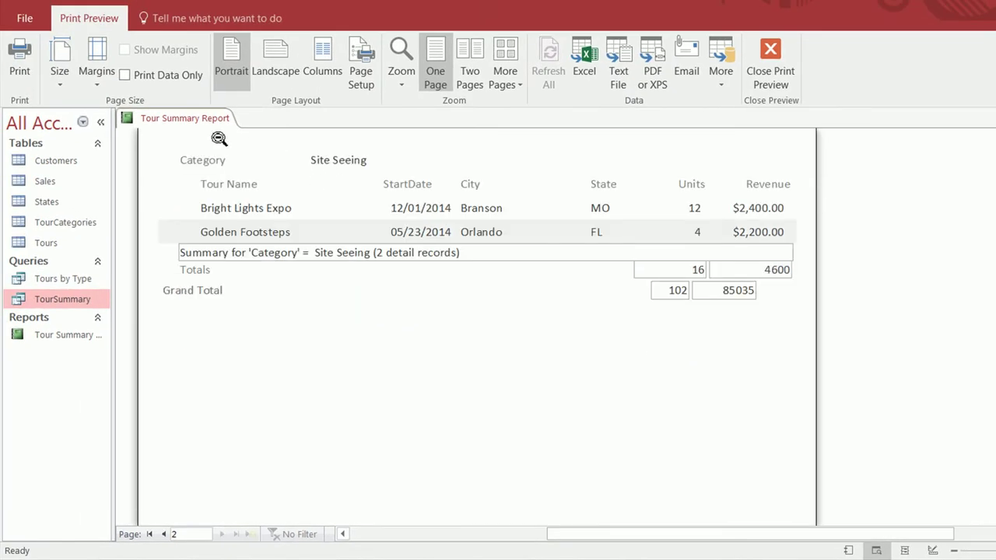
Switch the report to Design View and delete the "Summary for" expression text box from the Category Footer
{"action": "right_click", "coordinate": [197, 121]}
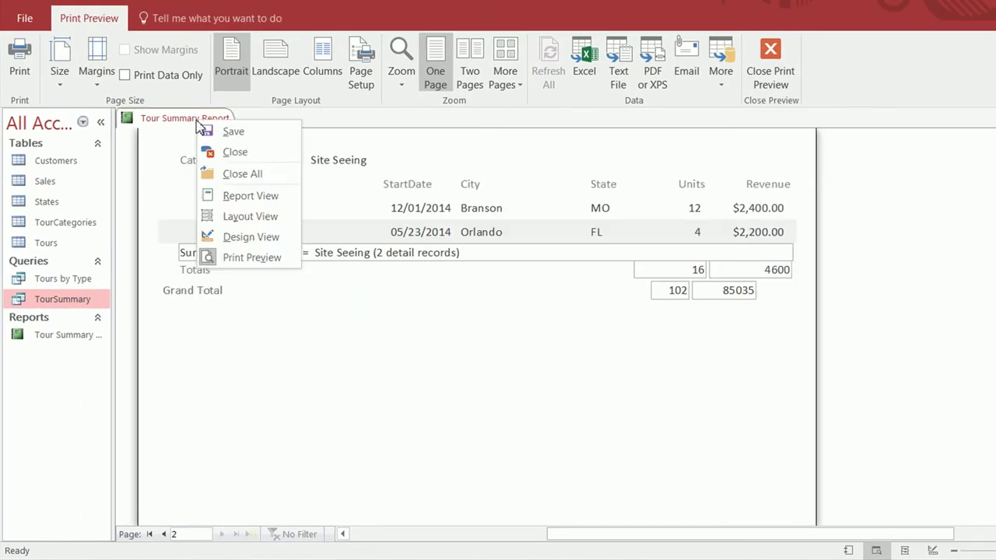
{"action": "left_click", "coordinate": [241, 237]}
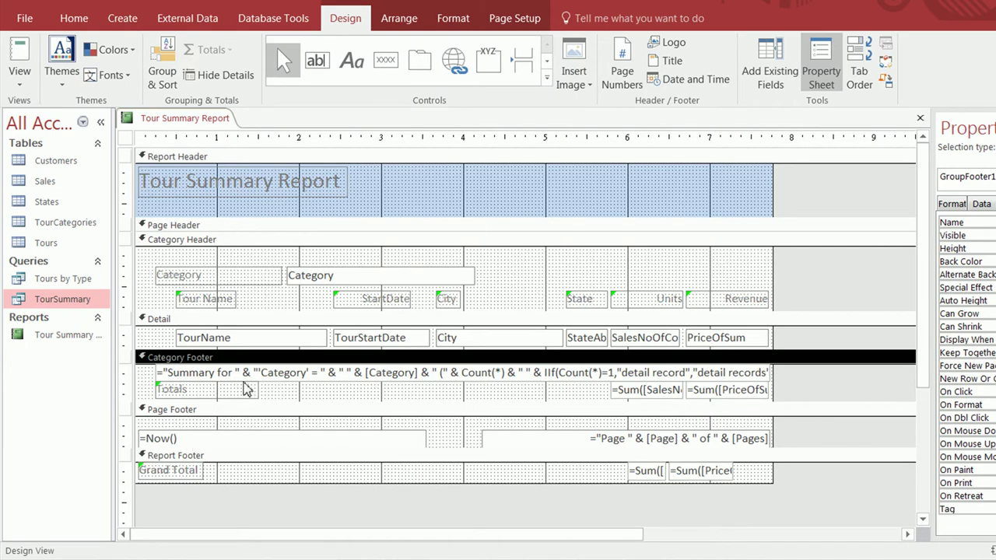
{"action": "left_click", "coordinate": [176, 373]}
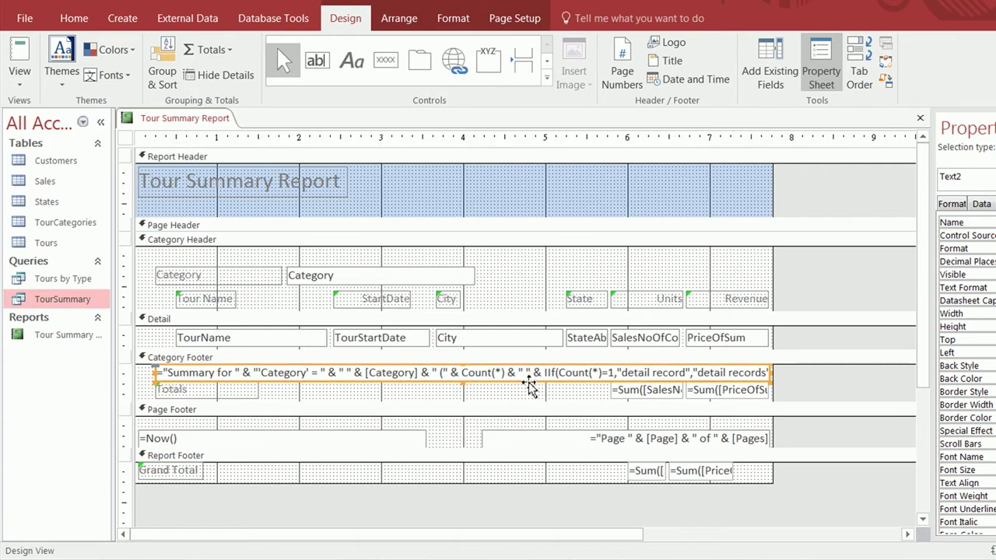
{"action": "key", "text": "Delete"}
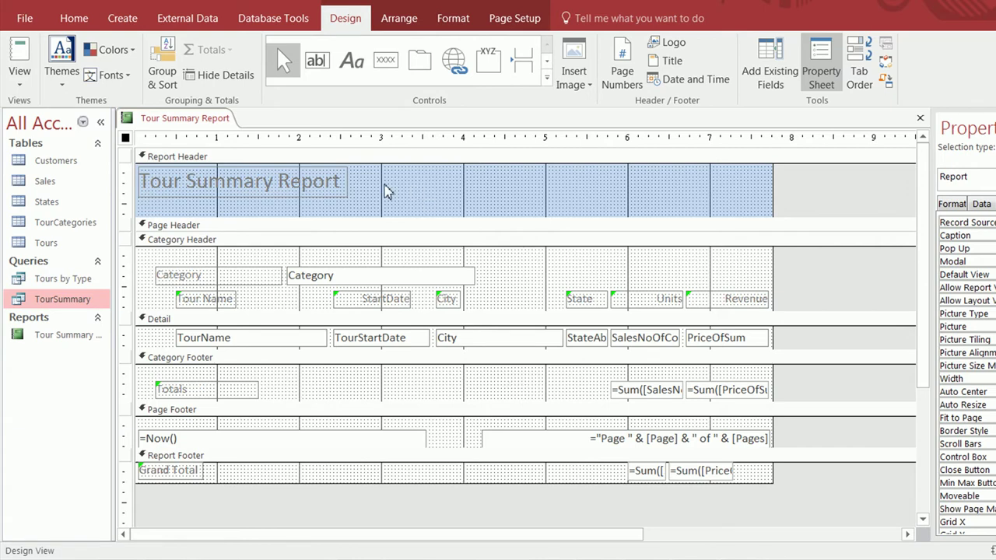
Draw a horizontal line about 7.5 inches long above the Totals row in the Category Footer, using the Line control
{"action": "left_click", "coordinate": [546, 81]}
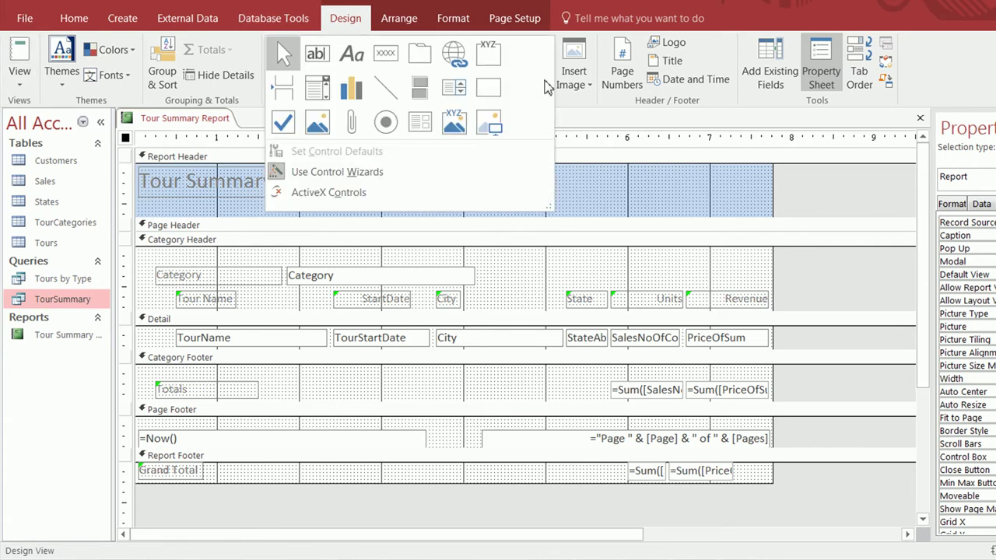
{"action": "left_click", "coordinate": [386, 84]}
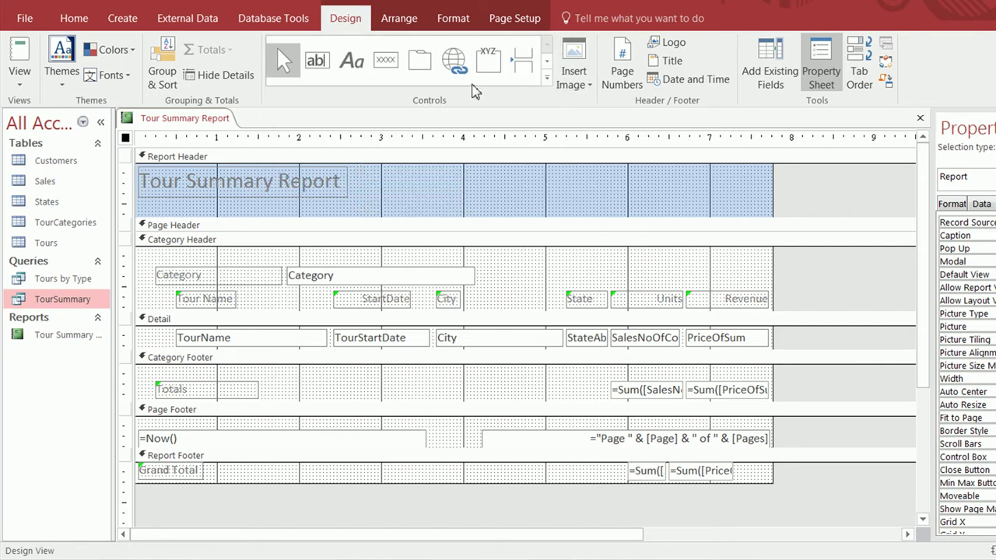
{"action": "left_click", "coordinate": [548, 81]}
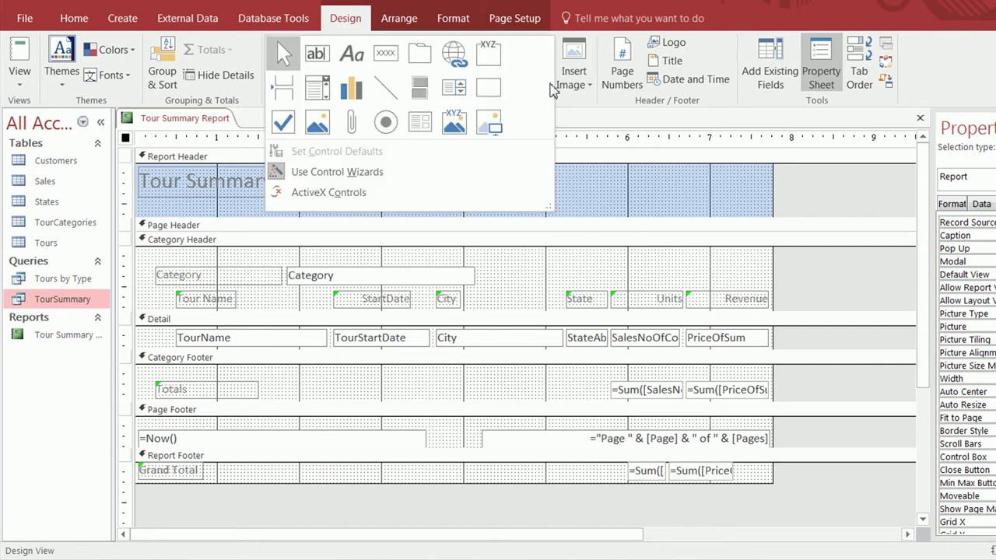
{"action": "left_click", "coordinate": [389, 91]}
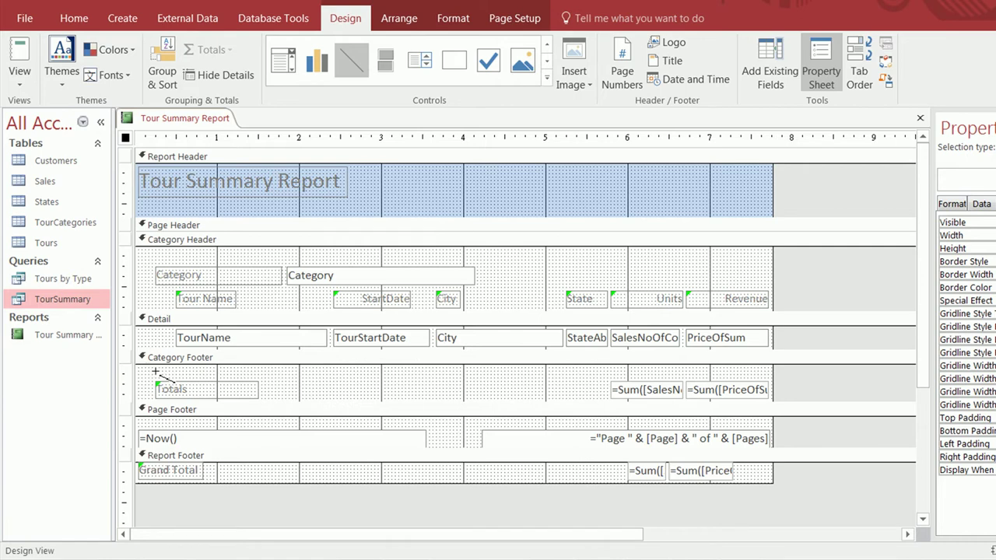
{"action": "left_click_drag", "start_coordinate": [156, 372], "coordinate": [770, 369]}
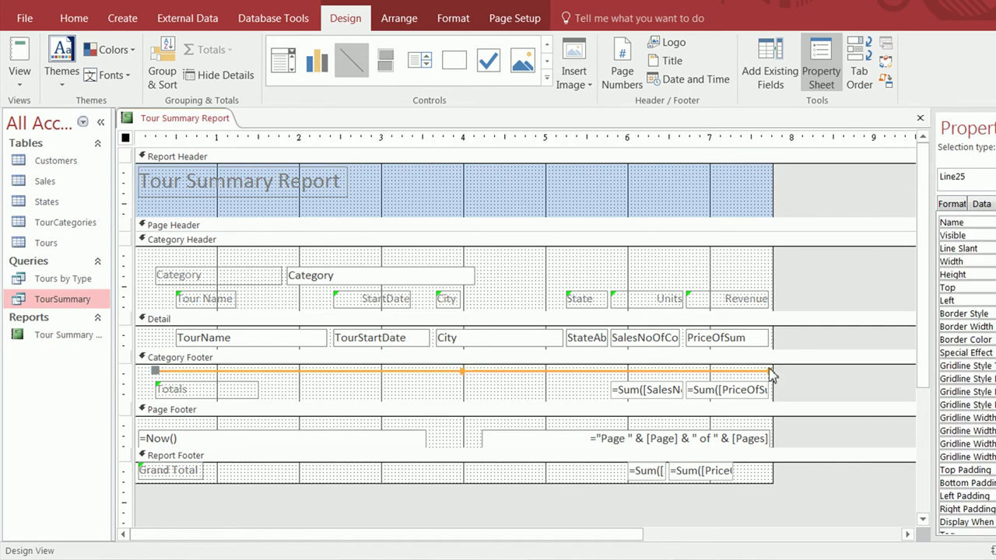
{"action": "left_click", "coordinate": [523, 385]}
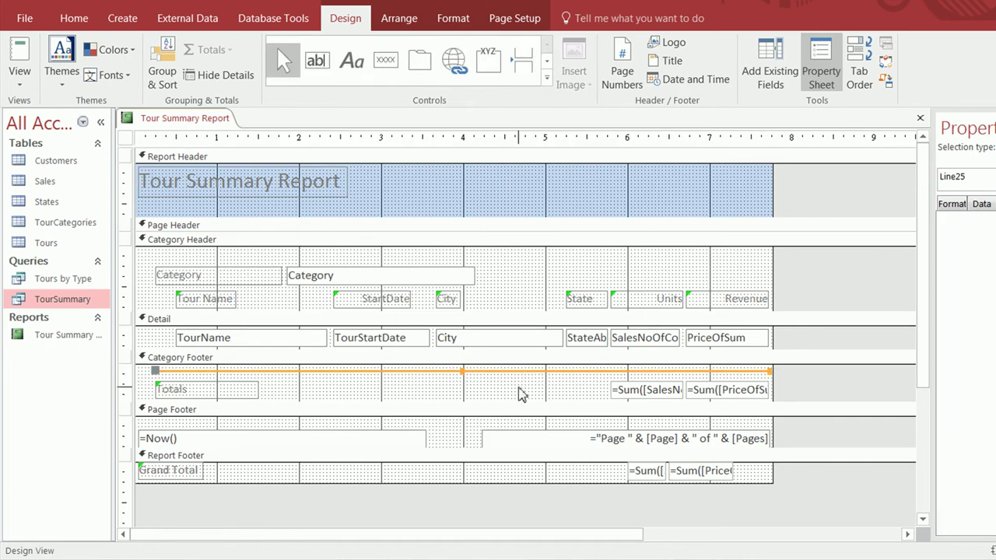
{"action": "left_click", "coordinate": [529, 372]}
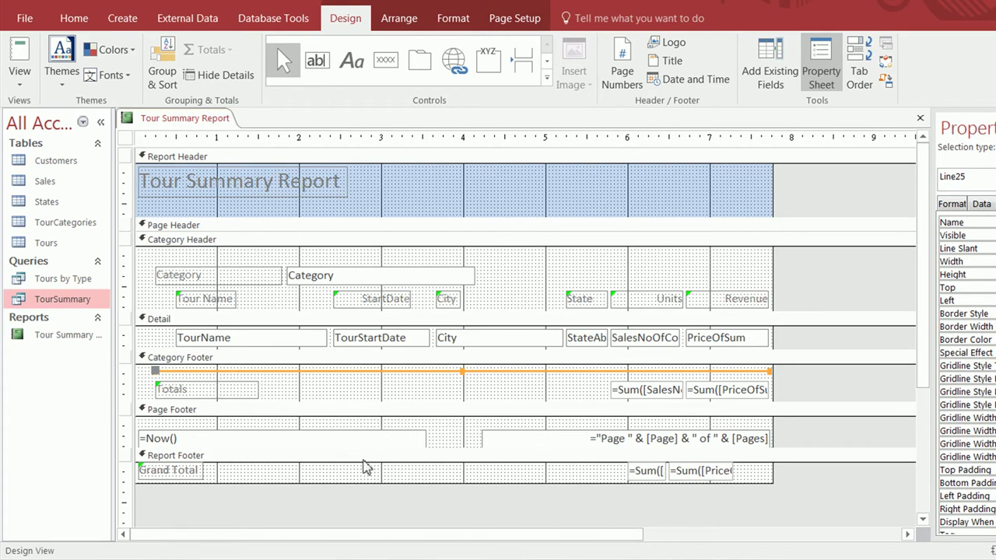
{"action": "left_click", "coordinate": [167, 477]}
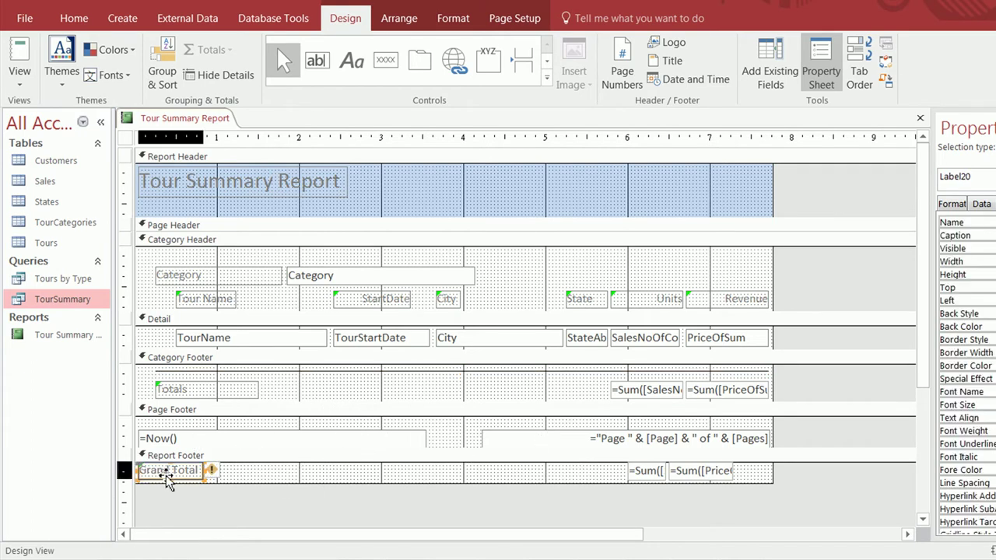
{"action": "left_click", "coordinate": [224, 463]}
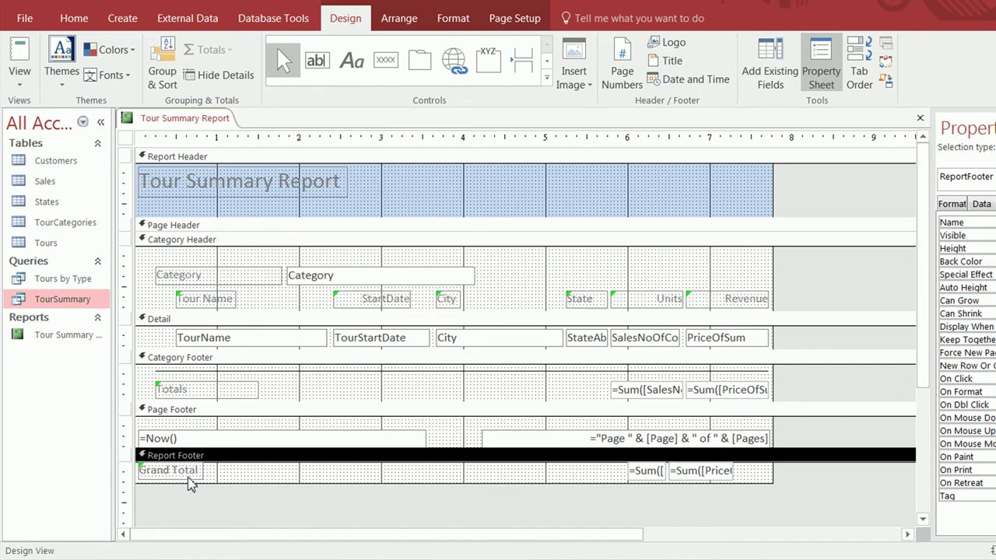
{"action": "left_click", "coordinate": [187, 472]}
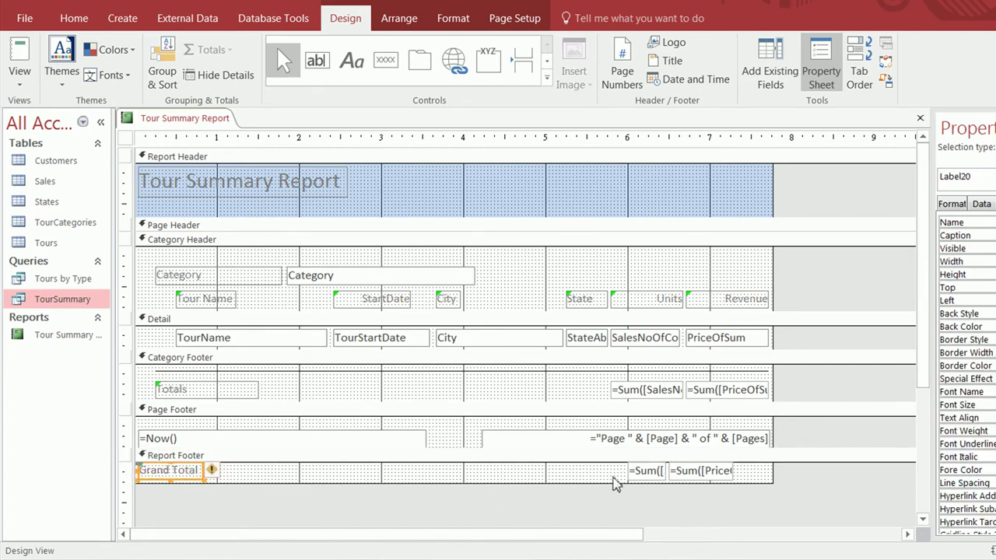
{"action": "left_click", "coordinate": [640, 476]}
{"action": "left_click", "coordinate": [688, 477]}
{"action": "left_click", "coordinate": [653, 476]}
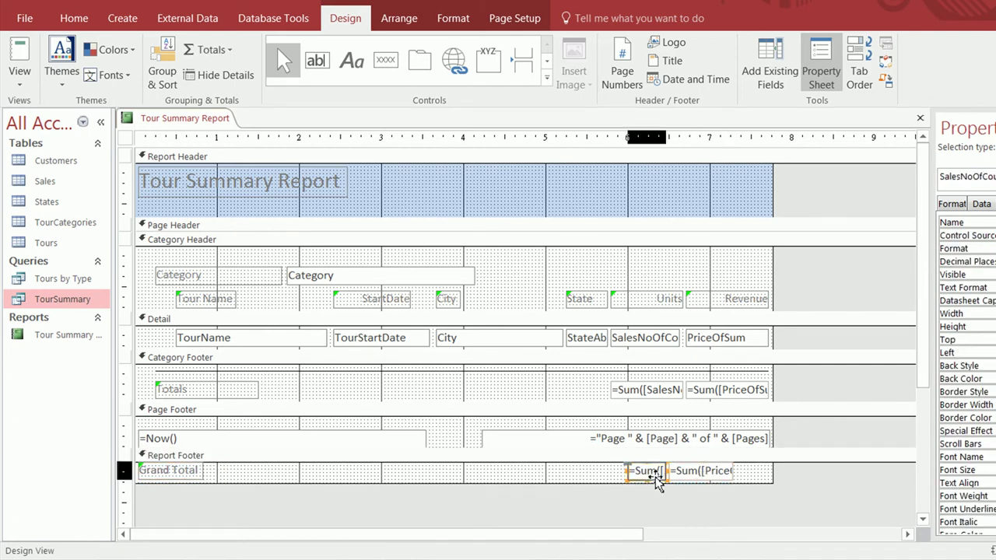
{"action": "left_click", "coordinate": [663, 298], "text": "shift"}
{"action": "left_click", "coordinate": [700, 475]}
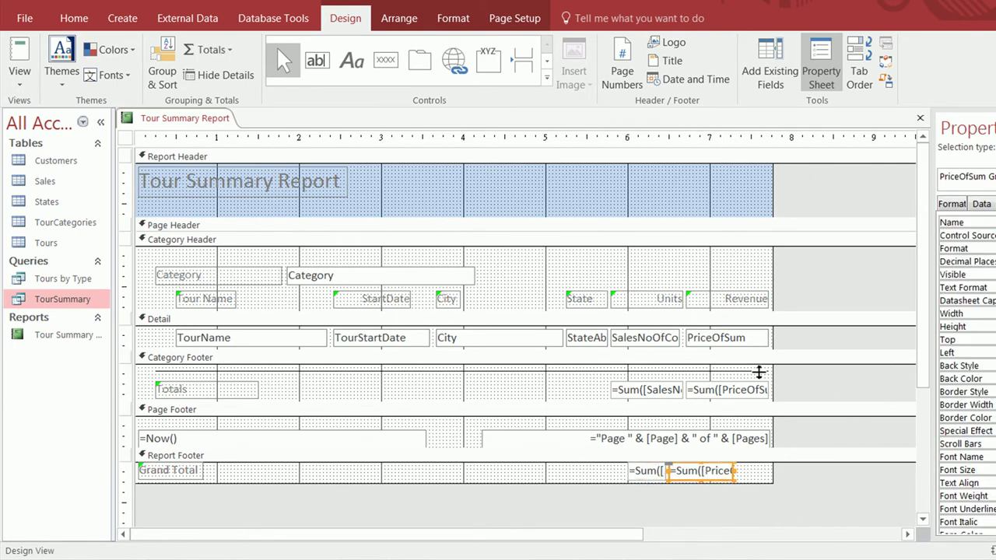
{"action": "left_click", "coordinate": [747, 297], "text": "shift"}
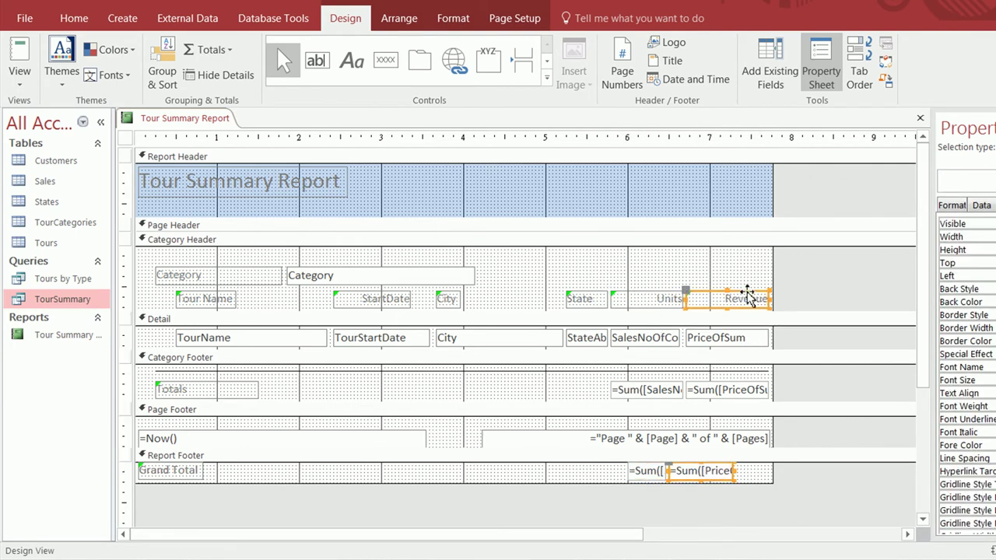
{"action": "left_click", "coordinate": [634, 295]}
Move the Report Footer's units sum to about the 2.6-inch mark and its revenue sum to about the 5.6-inch mark
{"action": "left_click", "coordinate": [644, 476]}
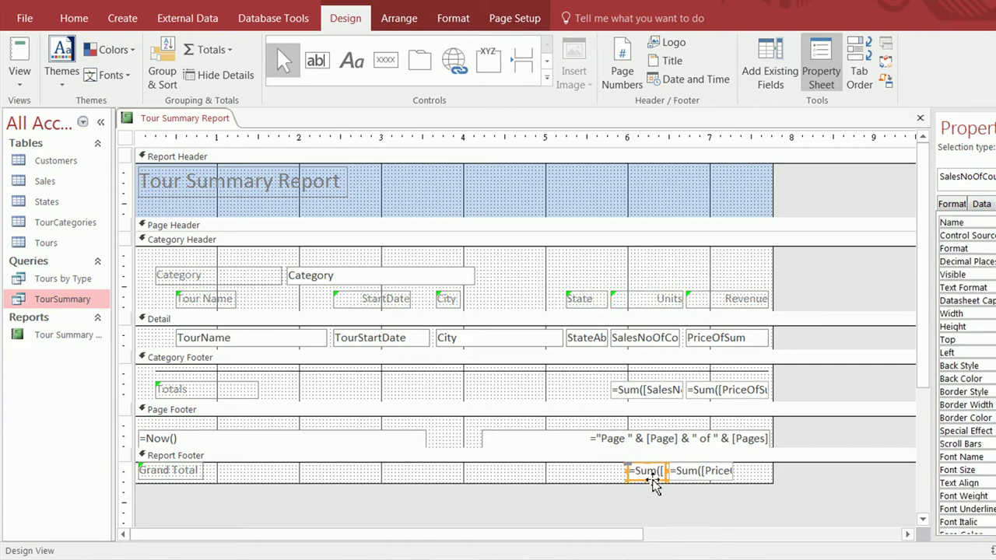
{"action": "left_click_drag", "start_coordinate": [637, 482], "coordinate": [360, 483]}
{"action": "left_click_drag", "start_coordinate": [712, 482], "coordinate": [638, 476]}
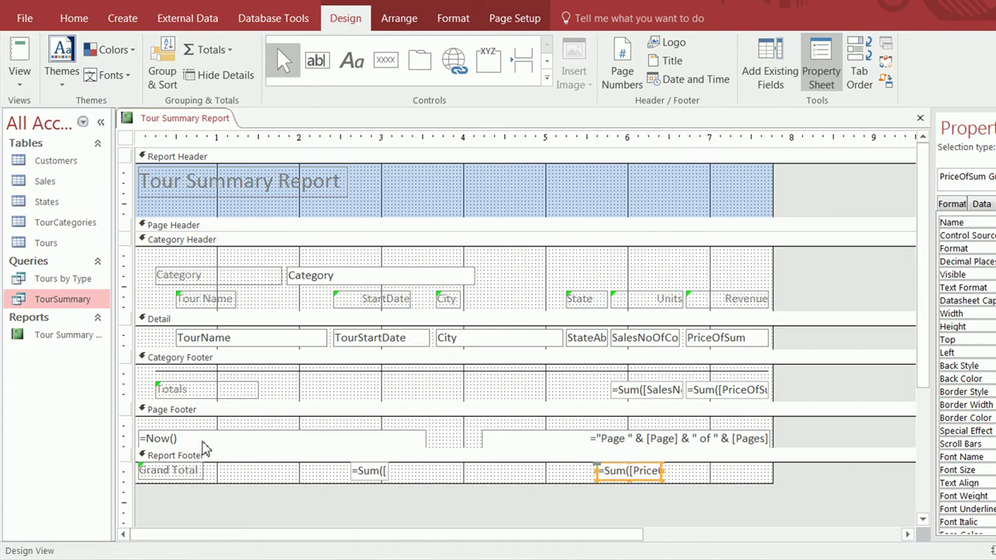
Move the front Grand Total label to about the 0.8-inch mark and delete the duplicate Grand Total label beneath it
{"action": "left_click", "coordinate": [169, 471]}
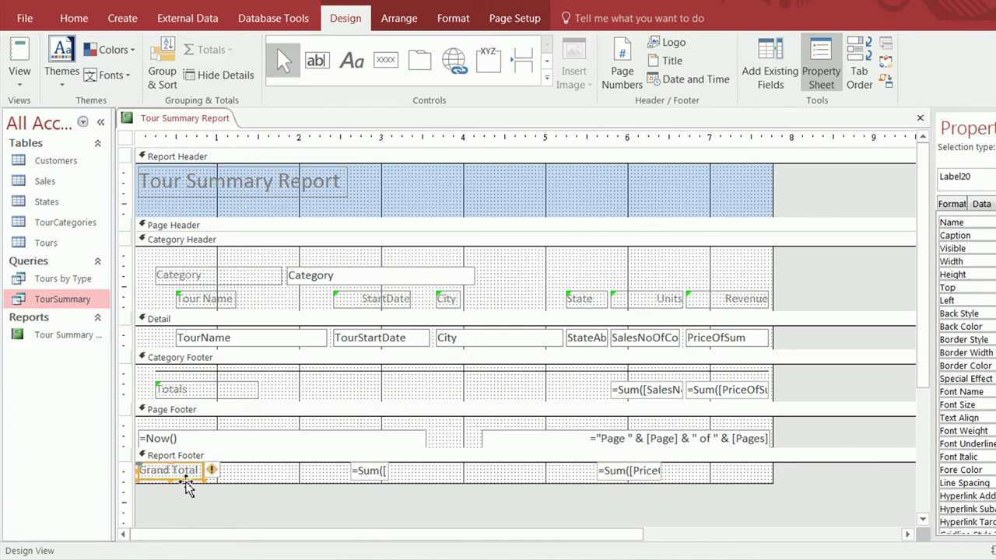
{"action": "left_click_drag", "start_coordinate": [187, 482], "coordinate": [226, 481]}
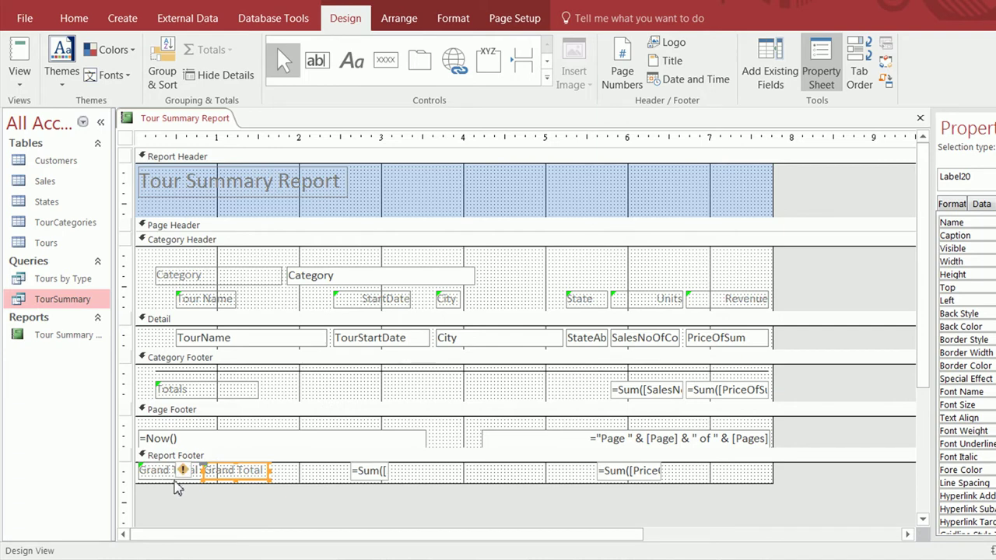
{"action": "left_click", "coordinate": [174, 478]}
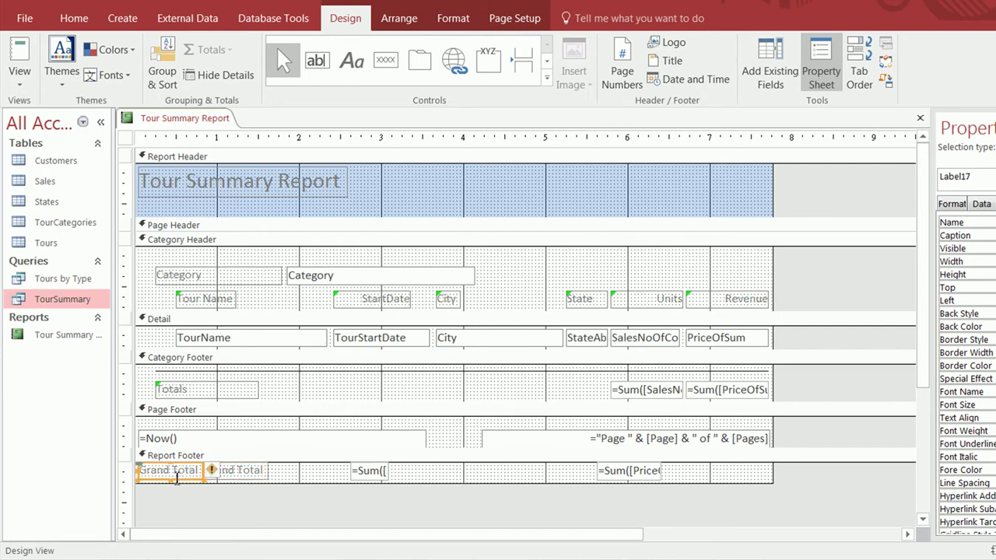
{"action": "key", "text": "Delete"}
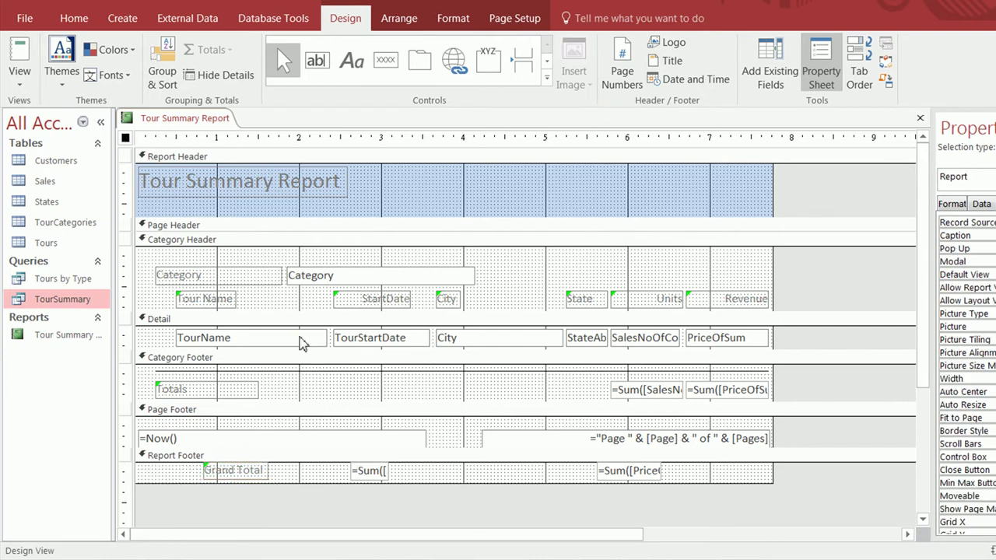
Change the remaining Grand Total label's text in the Report Footer to "Total Units:"
{"action": "left_click", "coordinate": [251, 477]}
{"action": "left_click", "coordinate": [218, 475]}
{"action": "left_click_drag", "start_coordinate": [206, 472], "coordinate": [266, 472]}
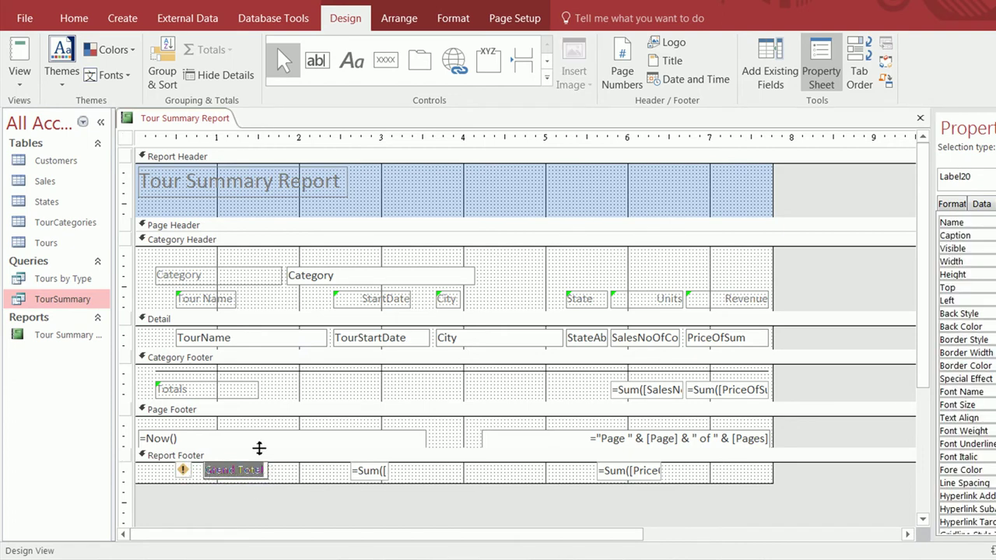
{"action": "type", "text": "Total Units"}
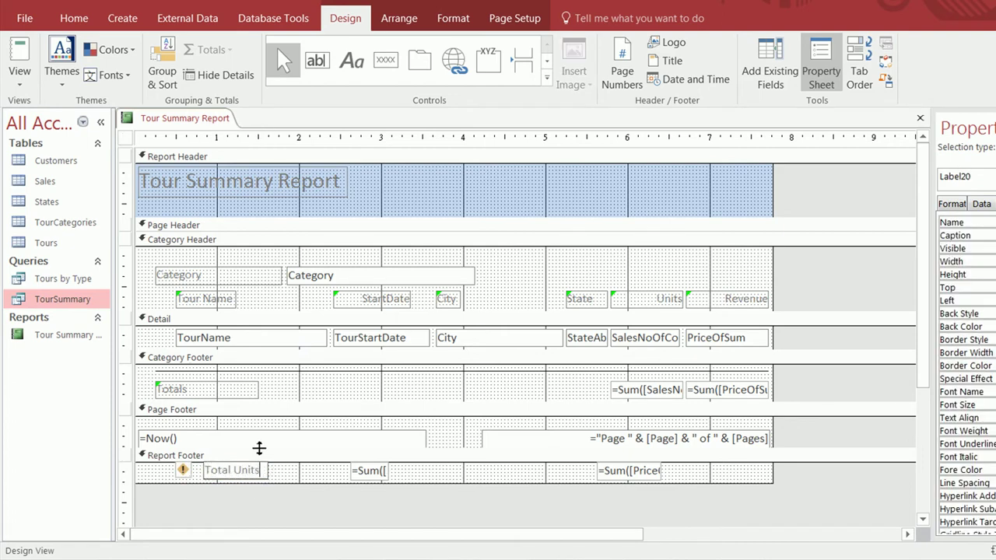
{"action": "left_click", "coordinate": [292, 477]}
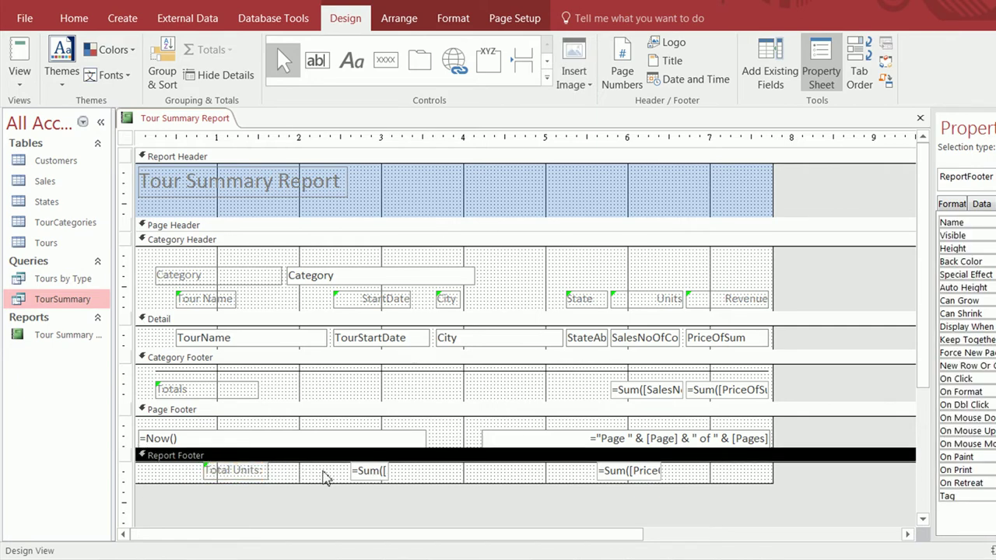
Widen the Report Footer's units and revenue sums, placing their left edges at about 1.75 and 5.1 inches
{"action": "left_click", "coordinate": [351, 471]}
{"action": "left_click_drag", "start_coordinate": [350, 471], "coordinate": [326, 484]}
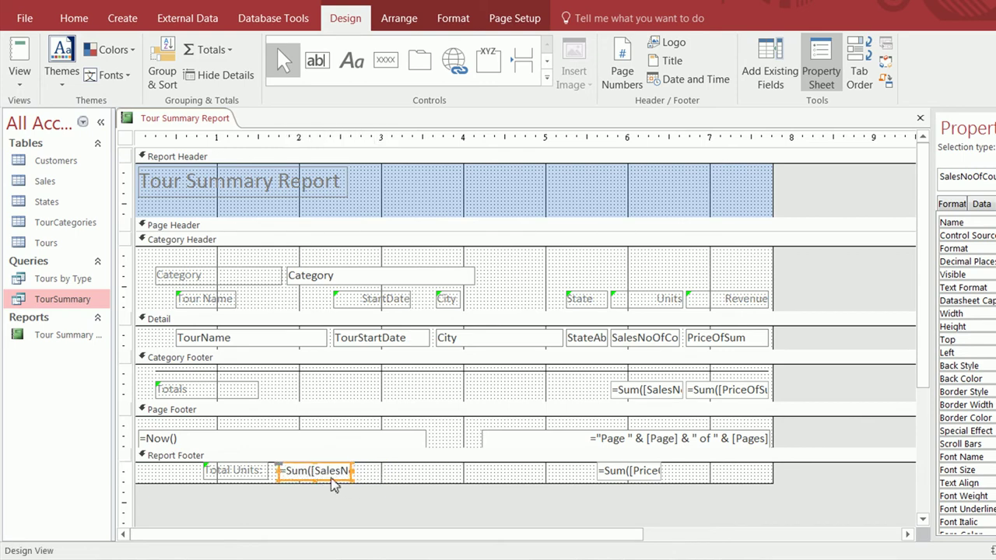
{"action": "left_click", "coordinate": [603, 472]}
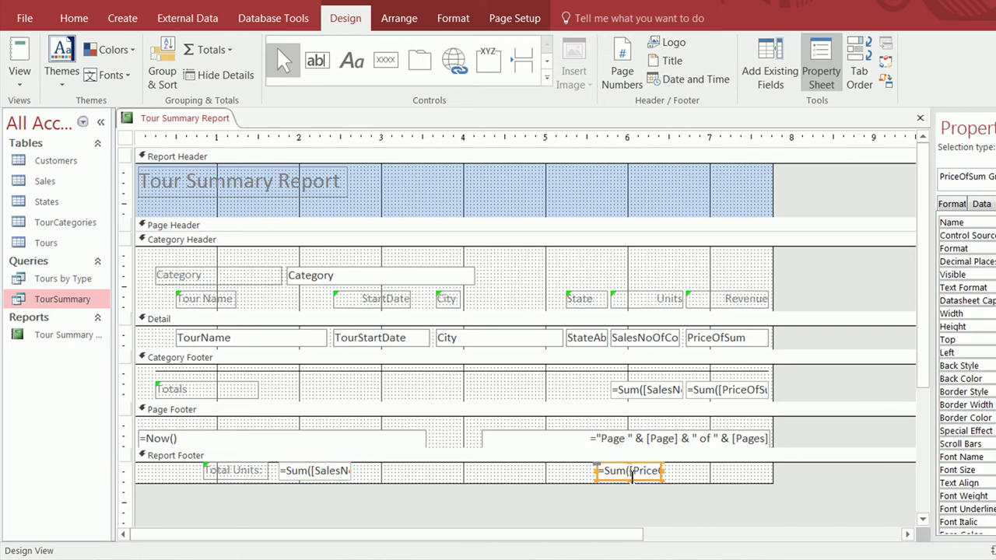
{"action": "left_click_drag", "start_coordinate": [622, 484], "coordinate": [646, 472]}
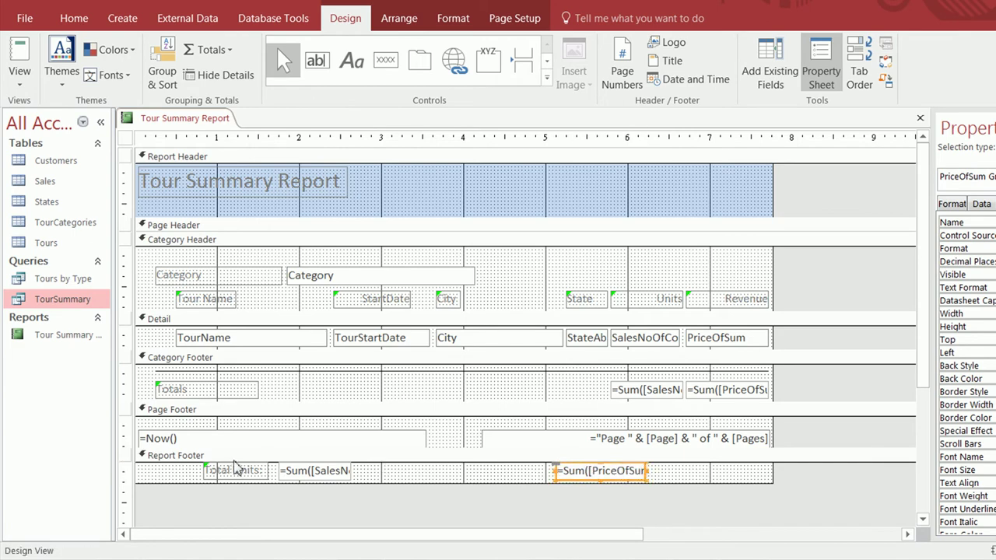
Duplicate the "Total Units:" label within the Report Footer, place the copy at about 3.5 inches and widen it to about 1.3 inches
{"action": "left_click", "coordinate": [243, 484]}
{"action": "right_click", "coordinate": [243, 484]}
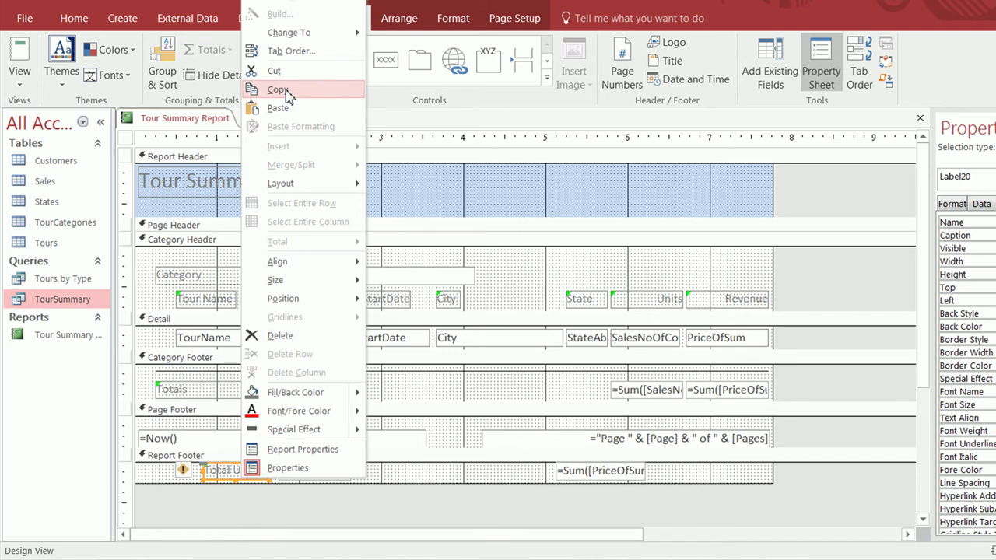
{"action": "left_click", "coordinate": [278, 89]}
{"action": "left_click", "coordinate": [455, 481]}
{"action": "right_click", "coordinate": [455, 481]}
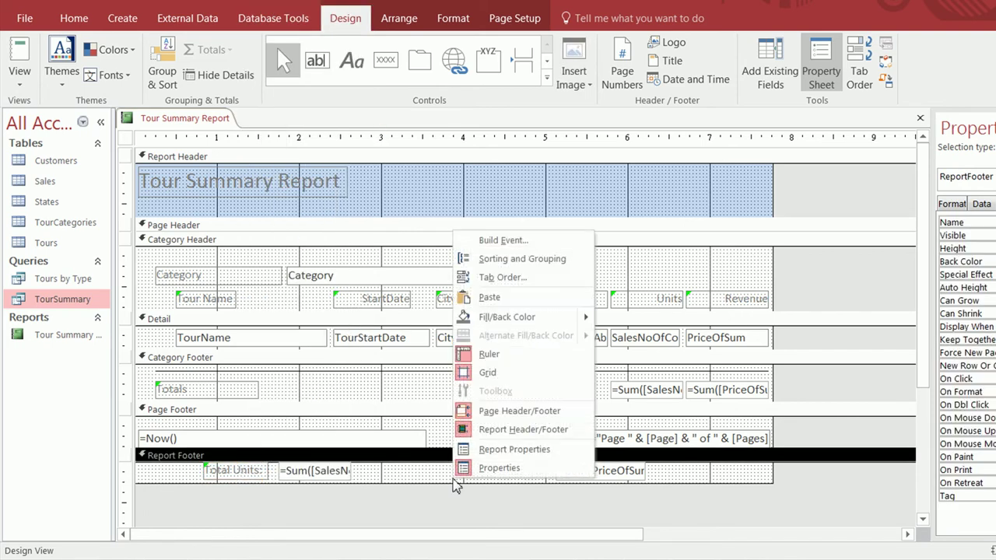
{"action": "left_click", "coordinate": [514, 301]}
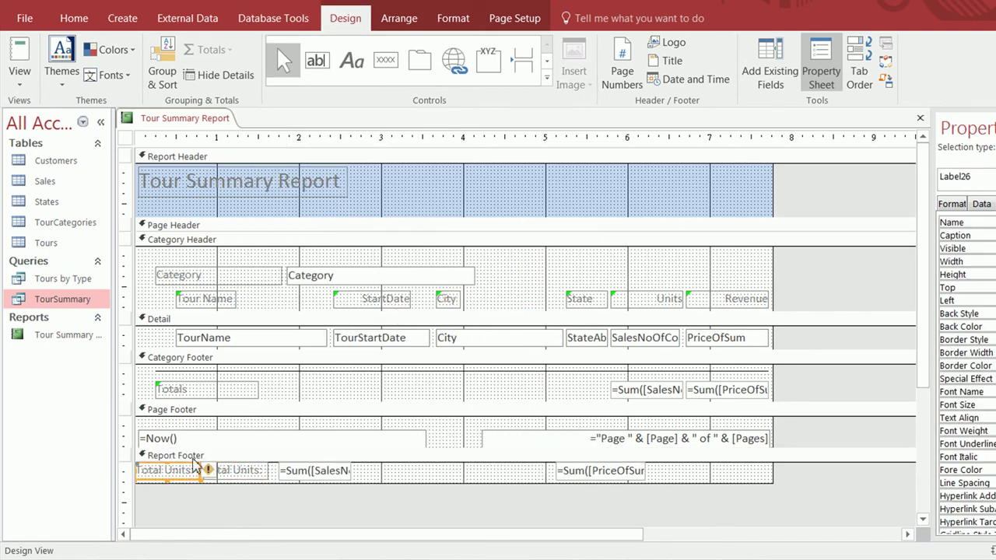
{"action": "left_click_drag", "start_coordinate": [173, 476], "coordinate": [529, 472]}
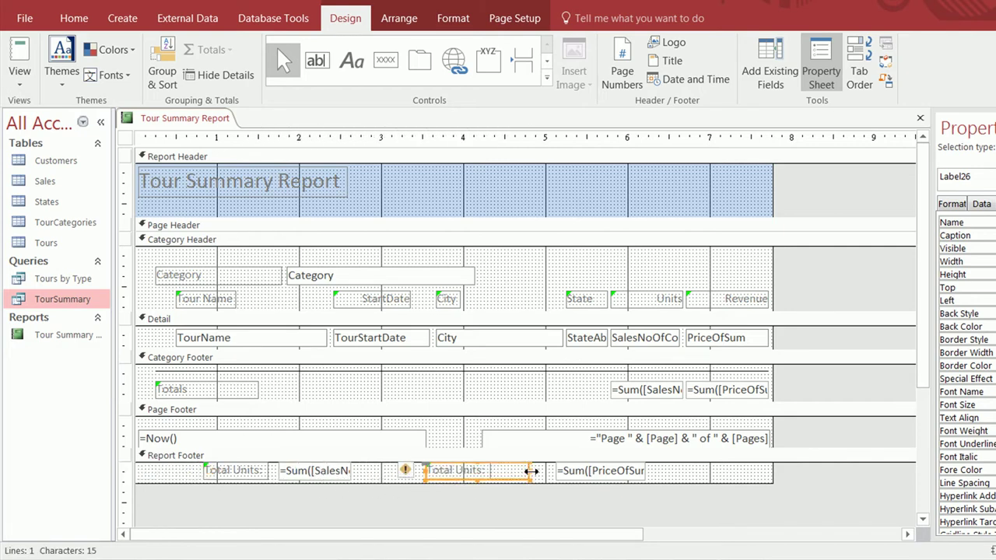
Change the copied label's text to "Total Revenue:" and move it closer to the revenue sum, to about the 3.7-inch mark
{"action": "left_click", "coordinate": [460, 472]}
{"action": "left_click_drag", "start_coordinate": [457, 470], "coordinate": [477, 471]}
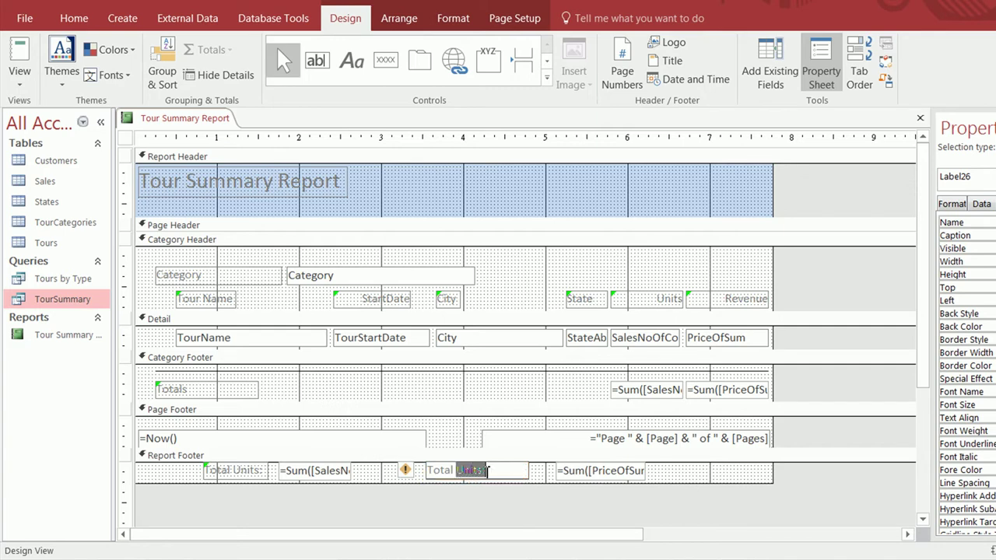
{"action": "type", "text": "Revenue"}
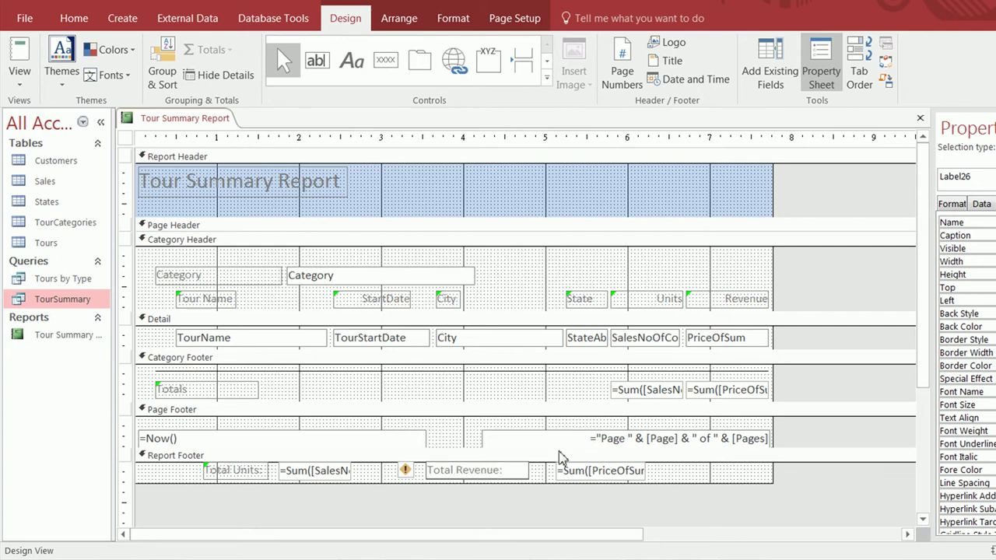
{"action": "left_click", "coordinate": [548, 473]}
{"action": "left_click", "coordinate": [526, 472]}
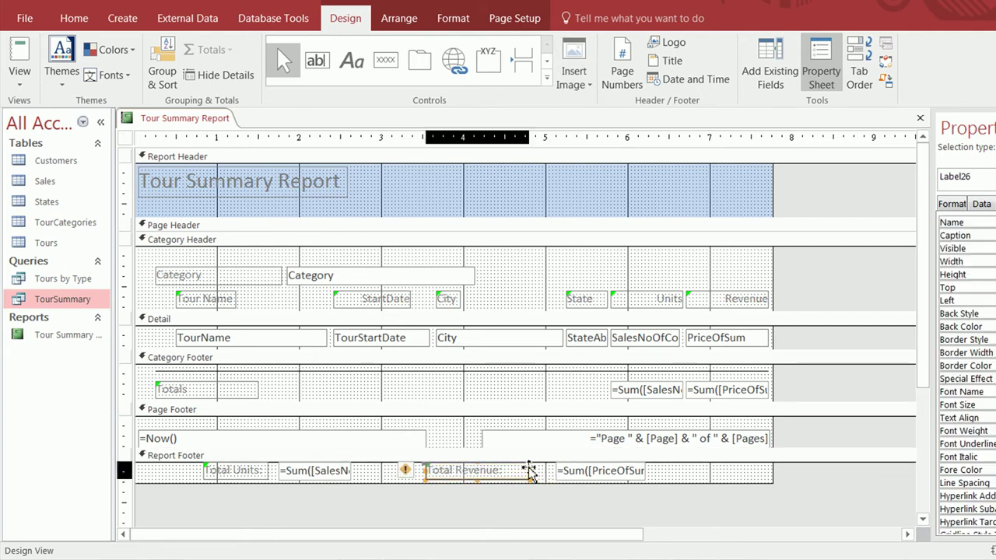
{"action": "mouse_move", "coordinate": [470, 486]}
{"action": "left_mouse_down"}
{"action": "mouse_move", "coordinate": [502, 487]}
{"action": "mouse_move", "coordinate": [487, 484]}
{"action": "left_mouse_up"}
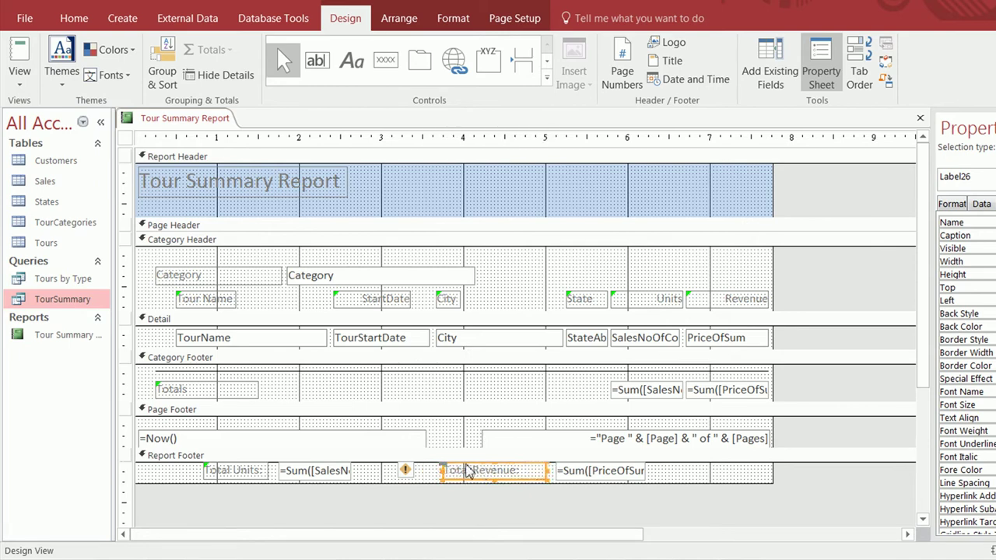
Set the Format property of the Report Footer's revenue sum to Currency and close the Property Sheet
{"action": "left_click", "coordinate": [591, 476]}
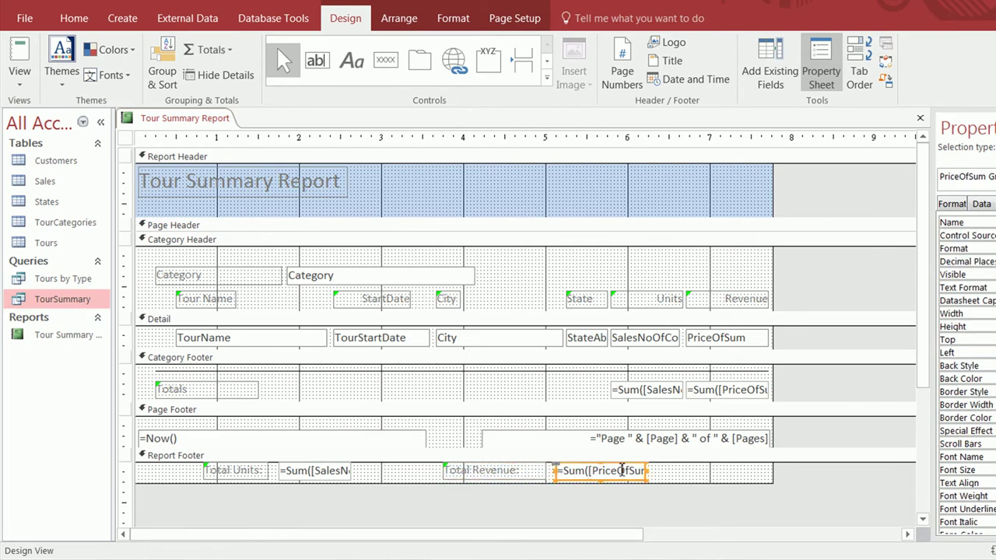
{"action": "right_click", "coordinate": [622, 471]}
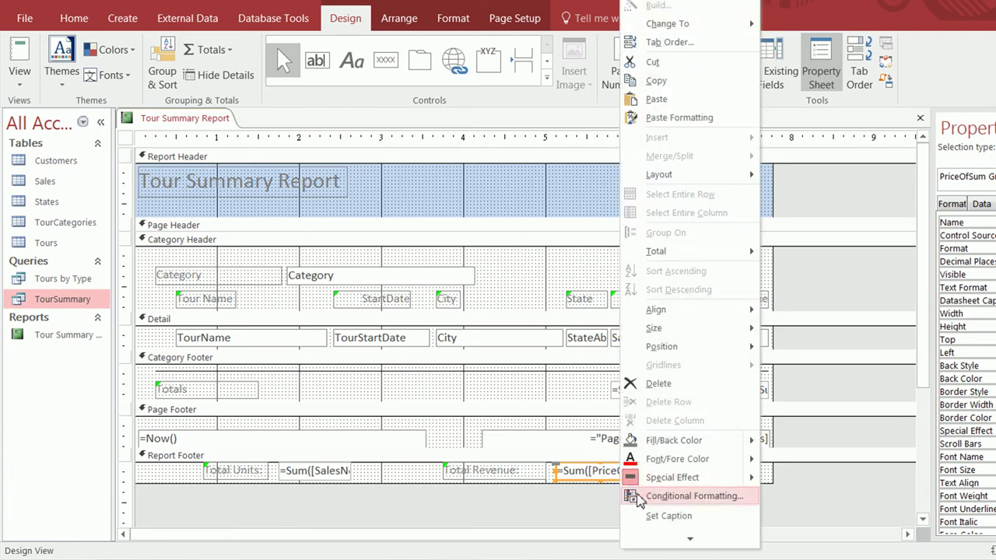
{"action": "left_click", "coordinate": [685, 538]}
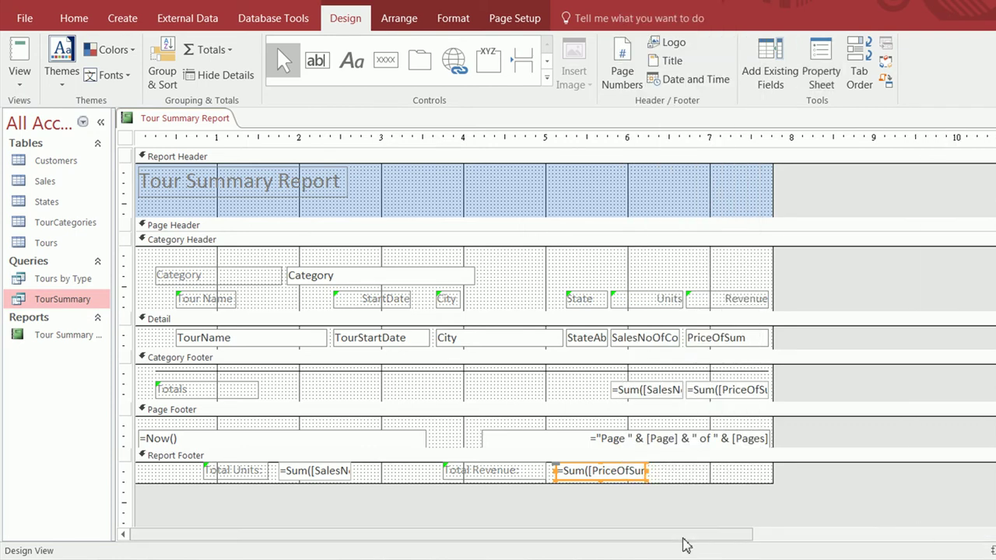
{"action": "right_click", "coordinate": [630, 471]}
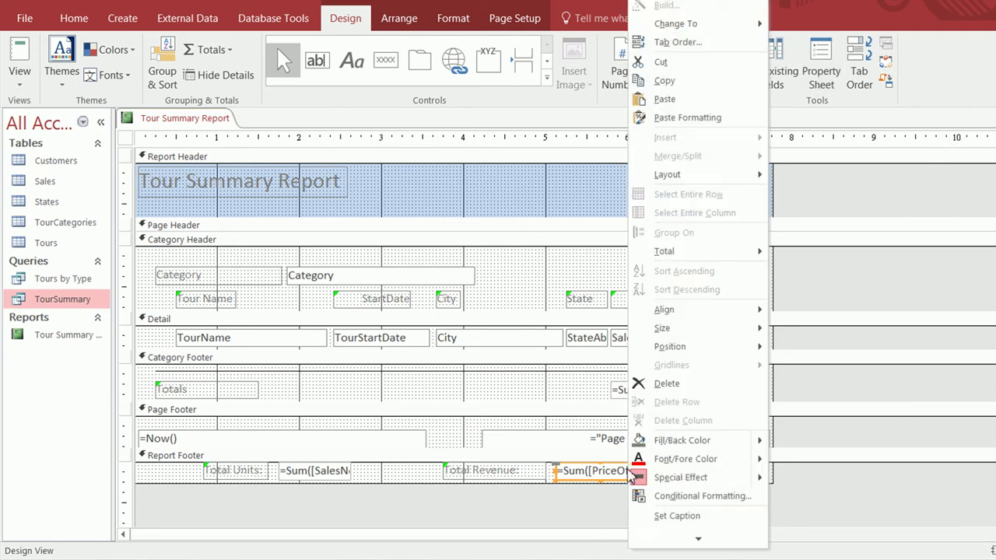
{"action": "left_click", "coordinate": [683, 540]}
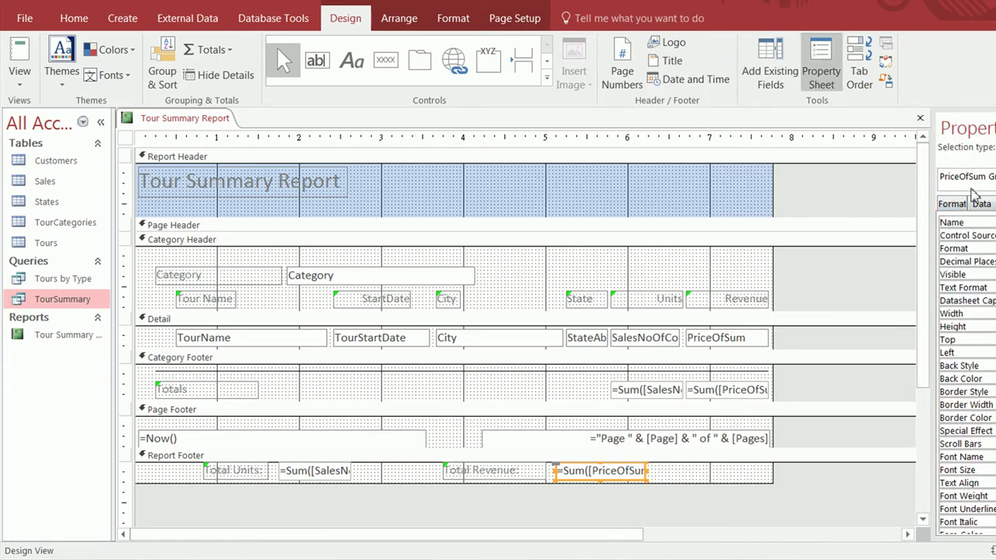
{"action": "left_click", "coordinate": [953, 203]}
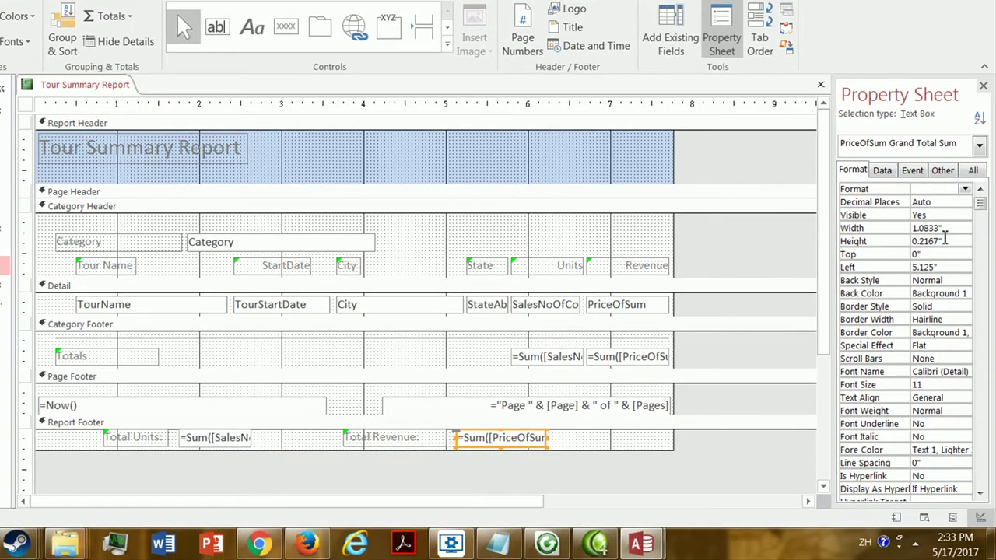
{"action": "left_click", "coordinate": [965, 189]}
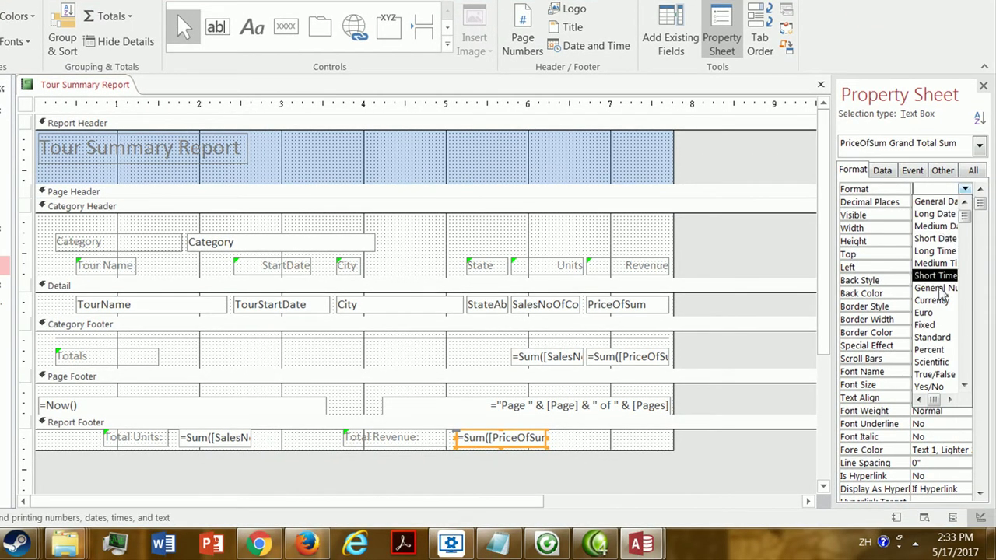
{"action": "left_click", "coordinate": [951, 401]}
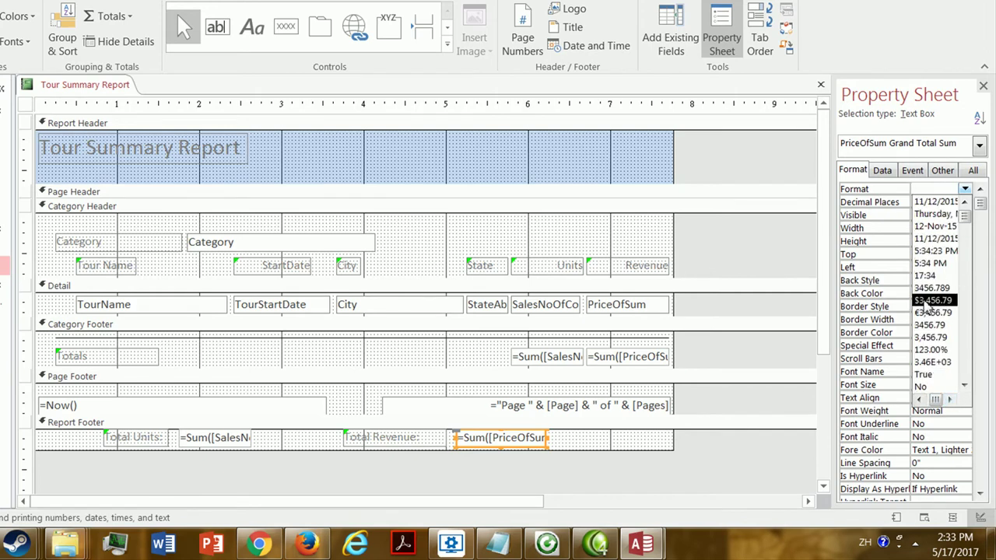
{"action": "left_click", "coordinate": [919, 398]}
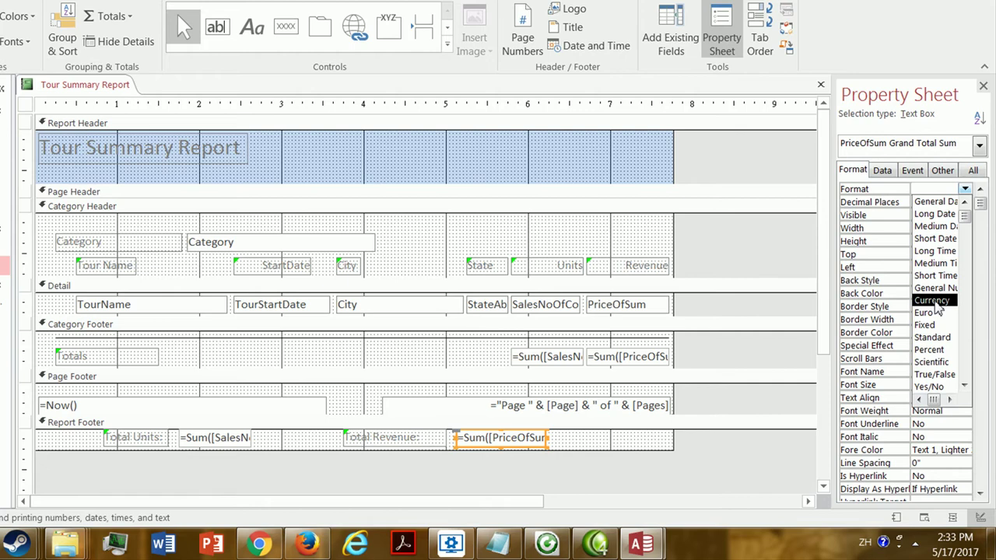
{"action": "left_click", "coordinate": [951, 399]}
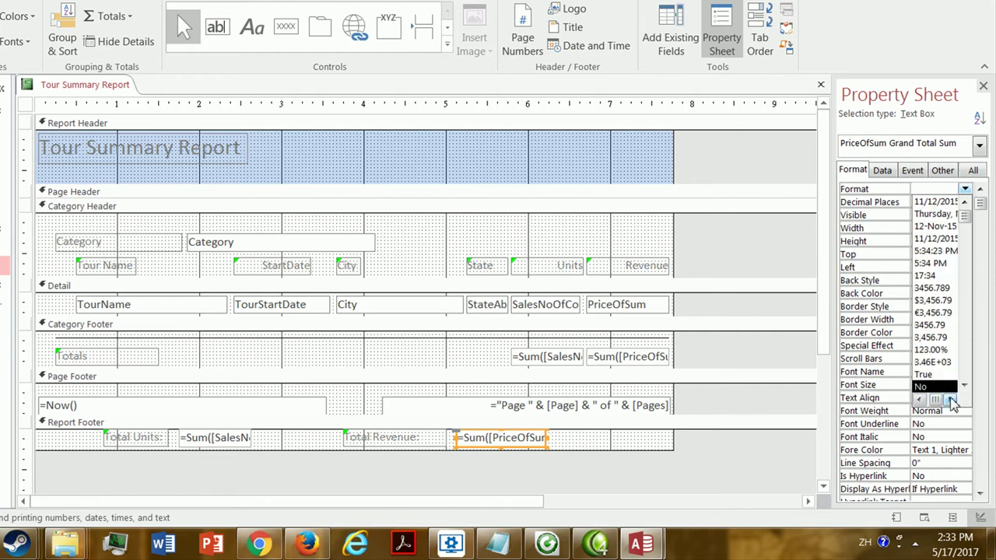
{"action": "left_click", "coordinate": [943, 307]}
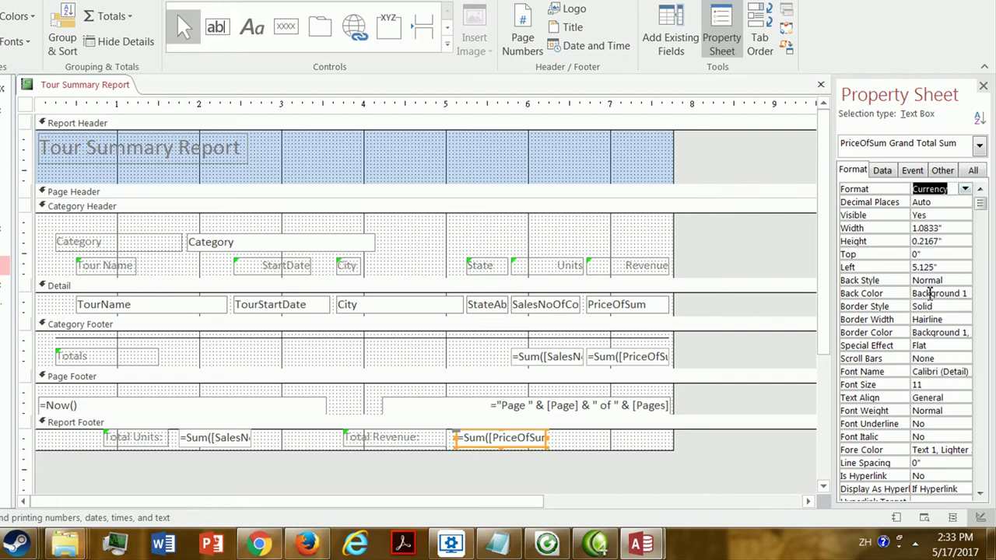
{"action": "key", "text": "Return"}
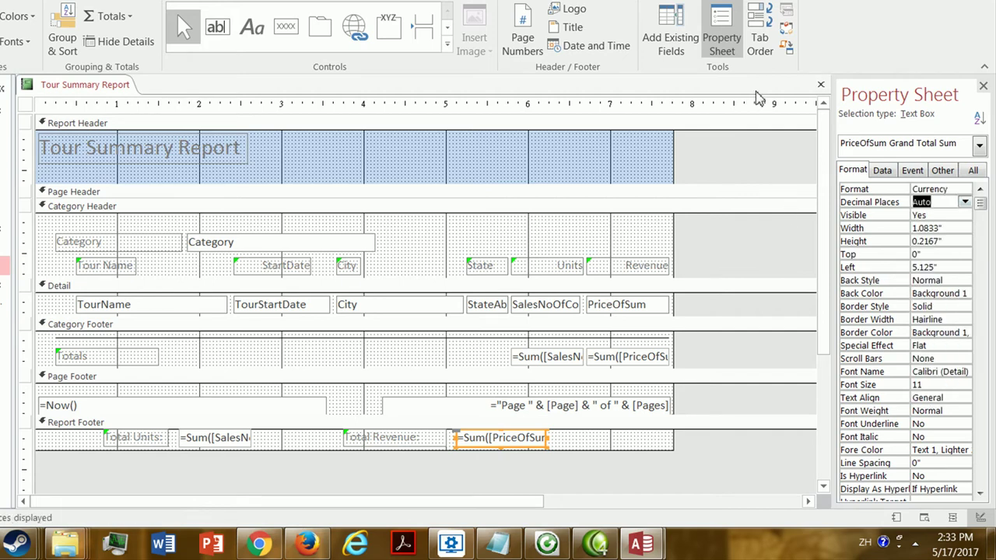
{"action": "left_click", "coordinate": [984, 86]}
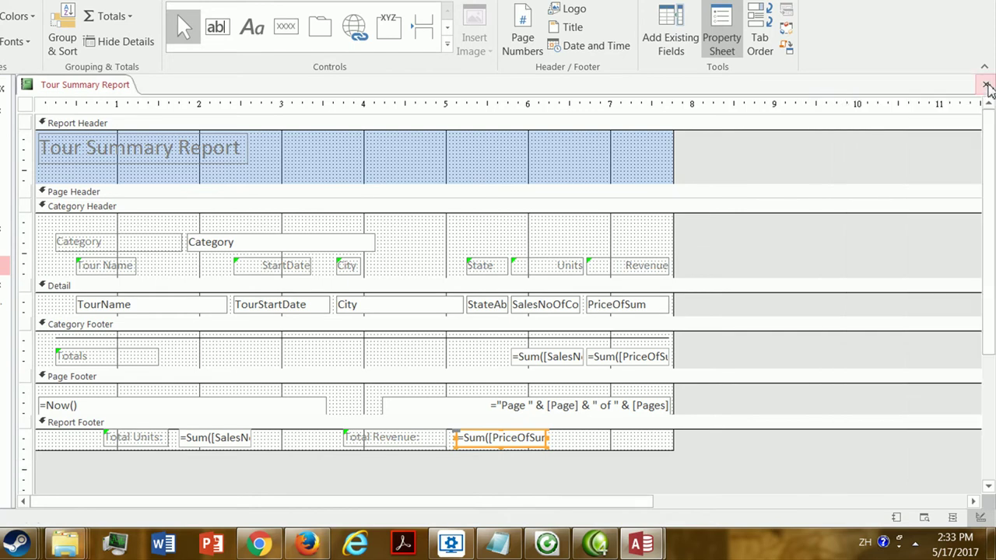
Set the Format property of the Category Footer's revenue sum to Currency and save the report
{"action": "left_click", "coordinate": [637, 352]}
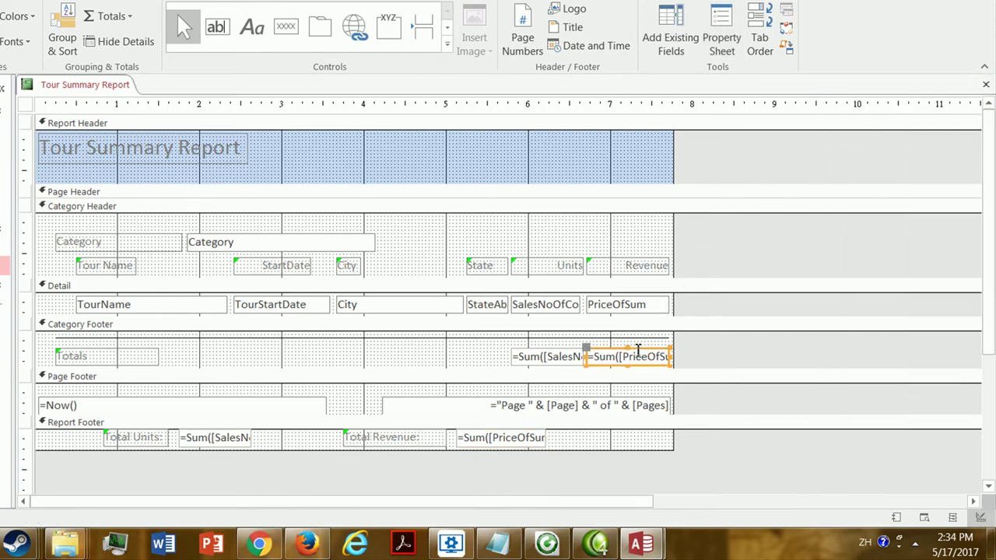
{"action": "right_click", "coordinate": [638, 349]}
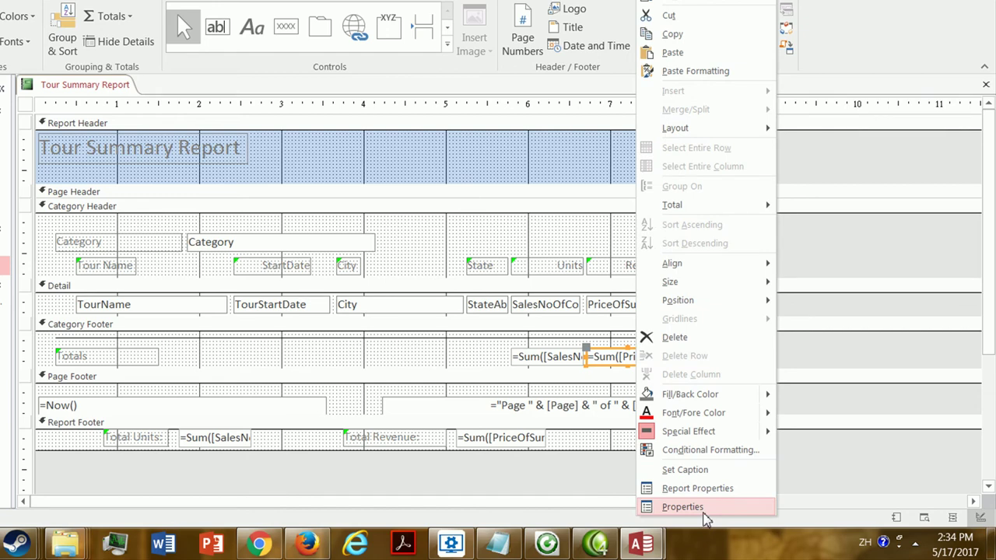
{"action": "left_click", "coordinate": [708, 509]}
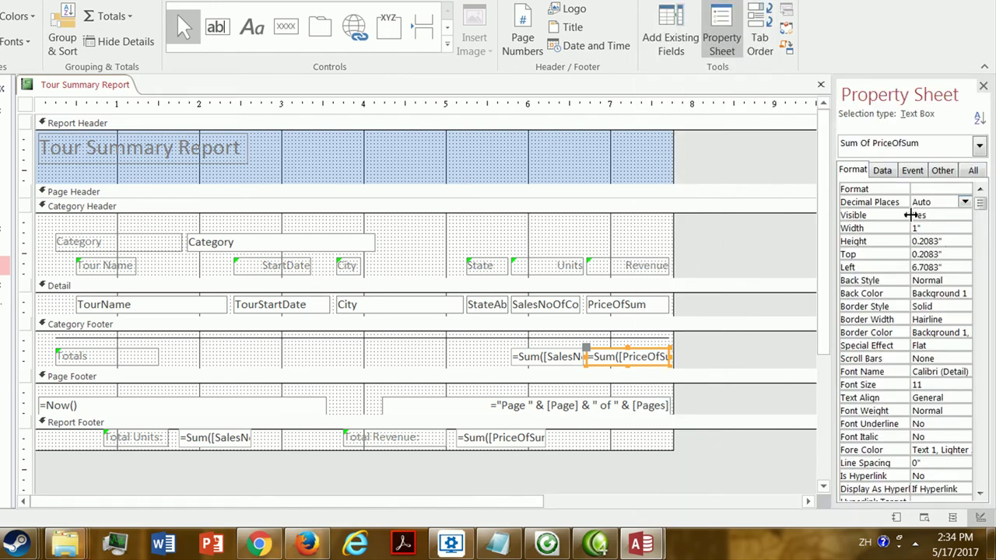
{"action": "left_click", "coordinate": [965, 189]}
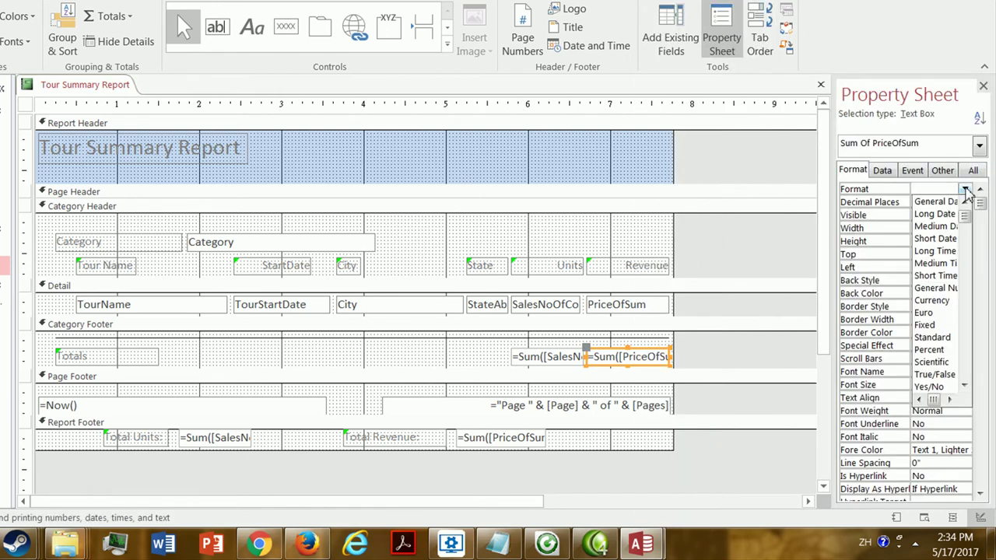
{"action": "left_click", "coordinate": [965, 190]}
{"action": "left_click", "coordinate": [964, 190]}
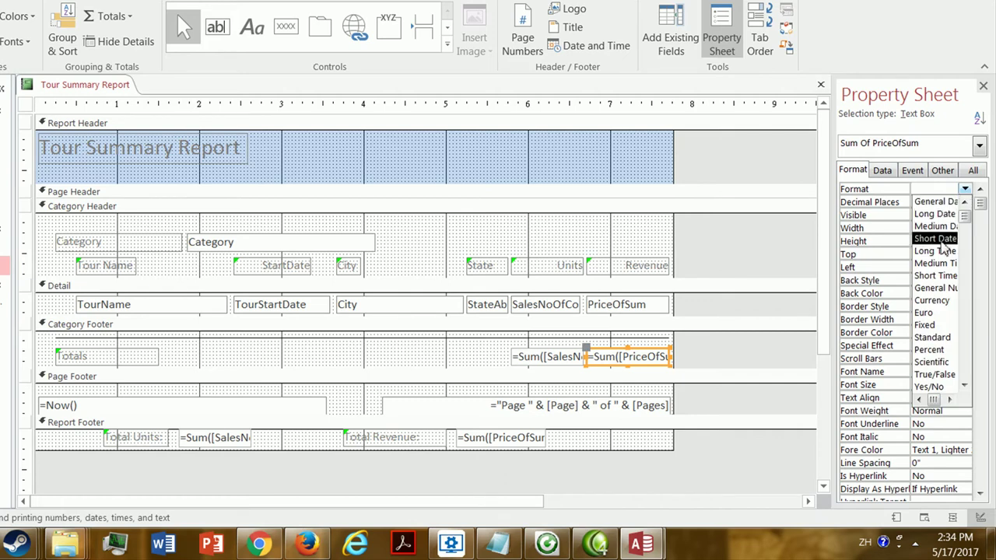
{"action": "left_click", "coordinate": [933, 305]}
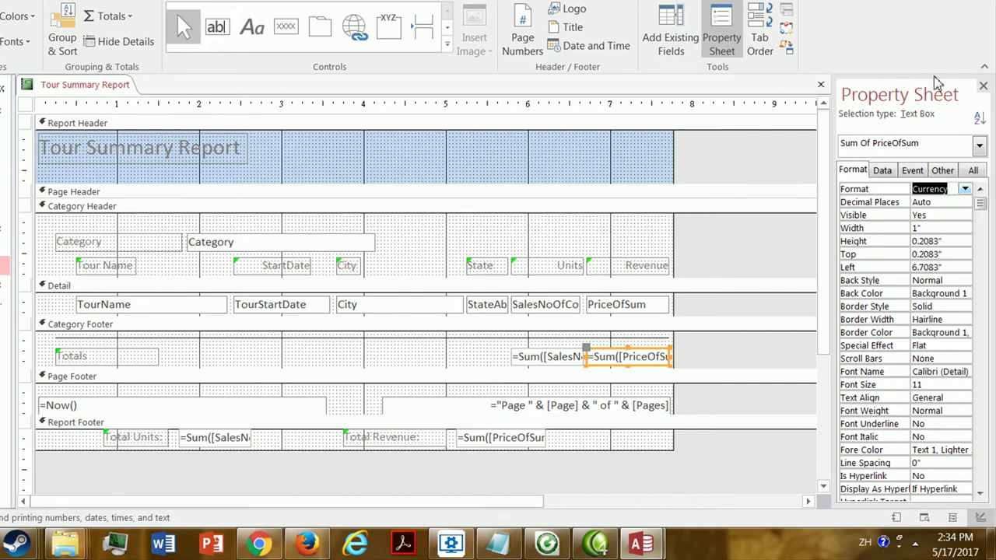
{"action": "left_click", "coordinate": [985, 86]}
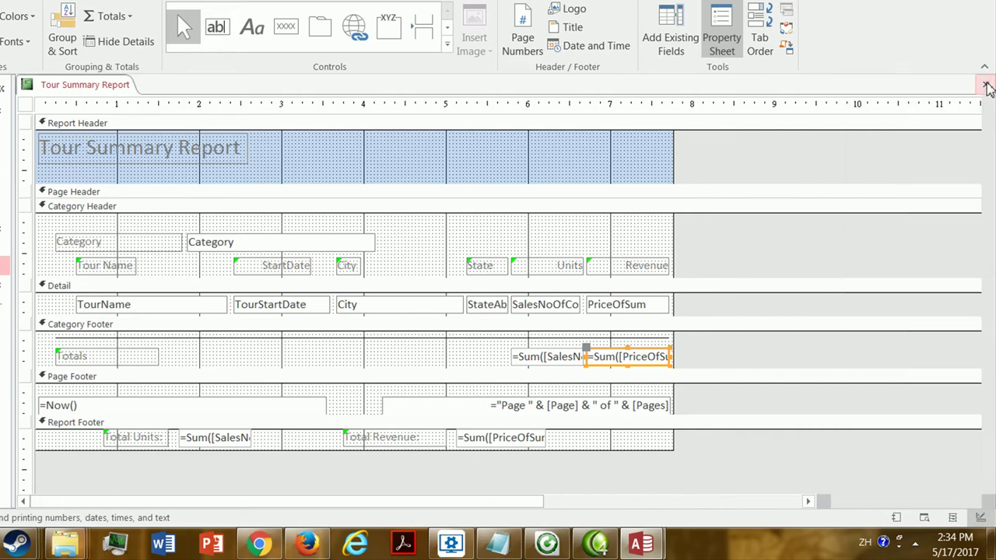
{"action": "right_click", "coordinate": [86, 84]}
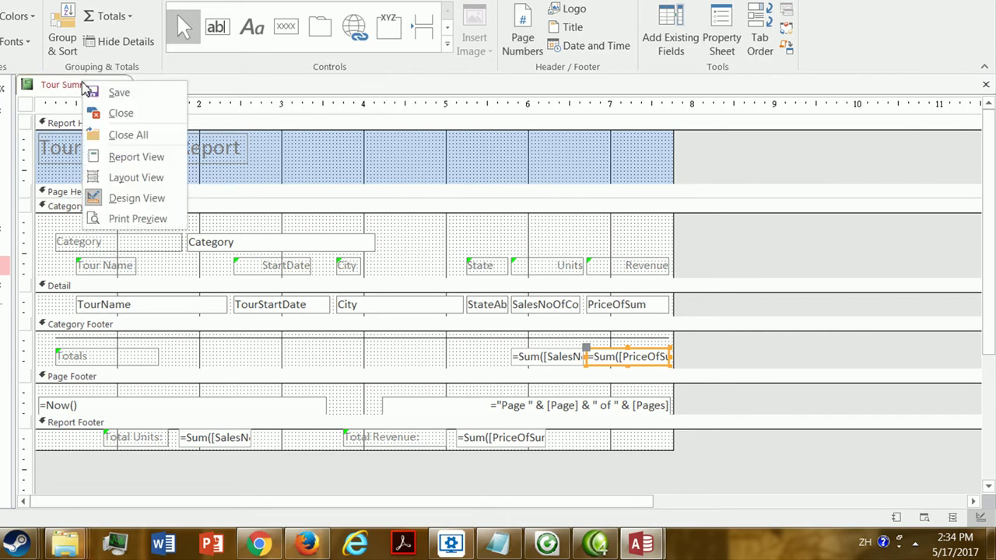
{"action": "left_click", "coordinate": [116, 93]}
Enlarge the Page Header to about 0.7 inches high and move the "Tour Summary Report" title into it from the Report Header
{"action": "left_click_drag", "start_coordinate": [127, 201], "coordinate": [126, 255]}
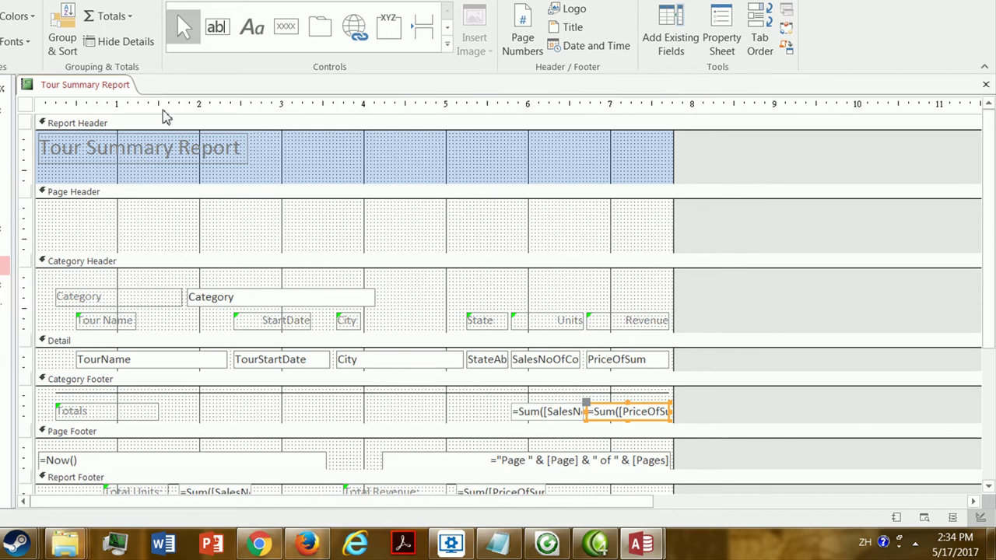
{"action": "left_click", "coordinate": [159, 159]}
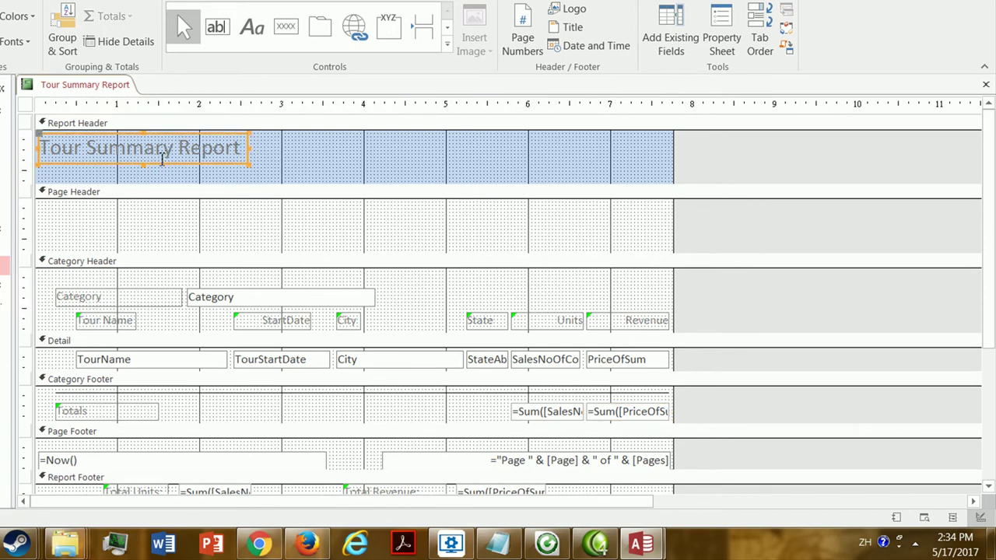
{"action": "left_click", "coordinate": [155, 138]}
{"action": "left_click", "coordinate": [122, 136]}
{"action": "key", "text": "Delete"}
{"action": "right_click", "coordinate": [144, 223]}
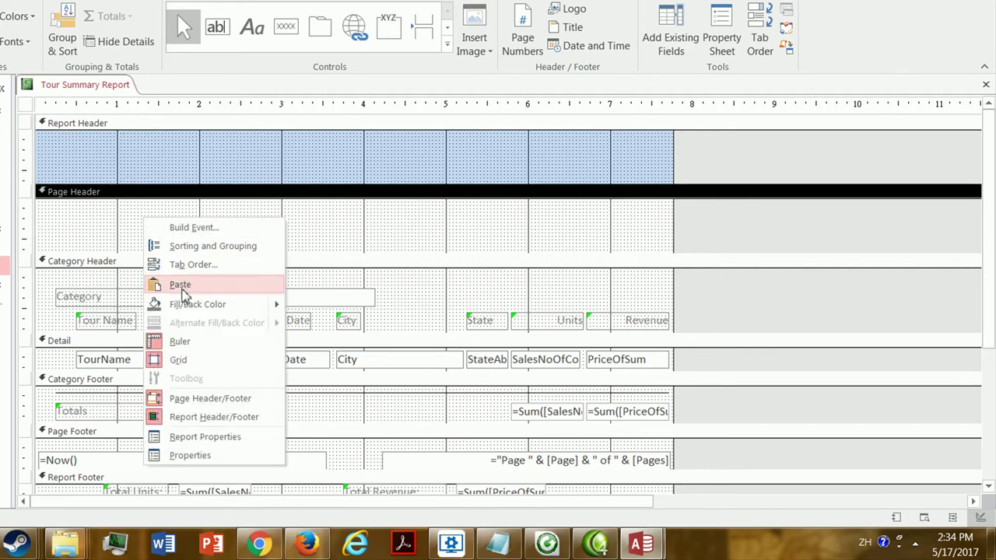
{"action": "left_click", "coordinate": [184, 285]}
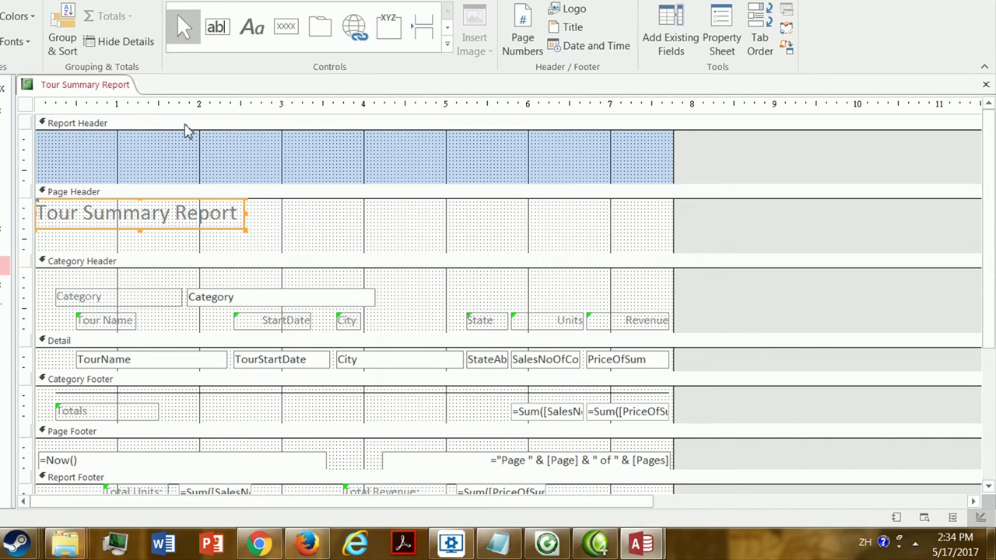
Fill the emptied Report Header with white and collapse the section to zero height
{"action": "left_click", "coordinate": [178, 151]}
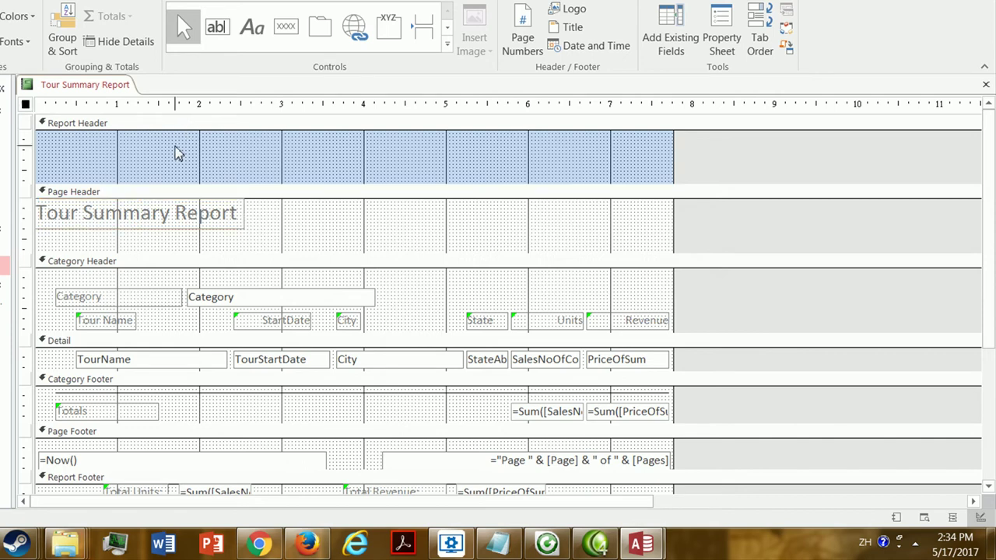
{"action": "right_click", "coordinate": [232, 127]}
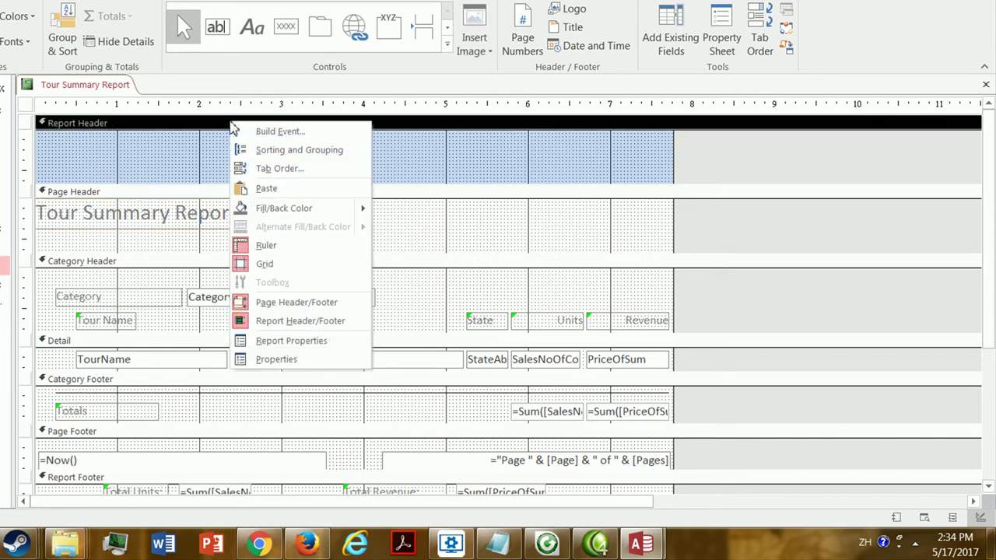
{"action": "mouse_move", "coordinate": [295, 211]}
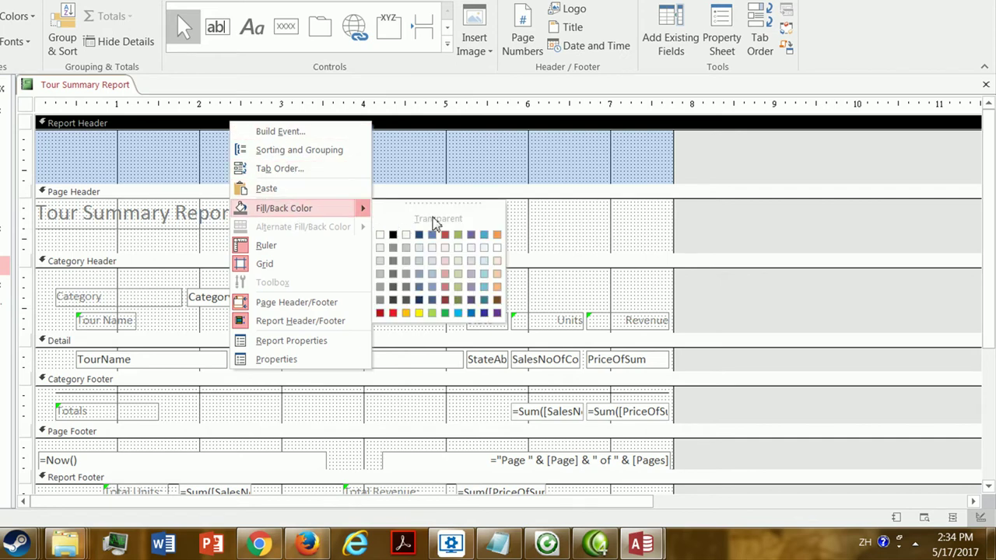
{"action": "left_click", "coordinate": [379, 235]}
{"action": "left_click_drag", "start_coordinate": [364, 186], "coordinate": [374, 119]}
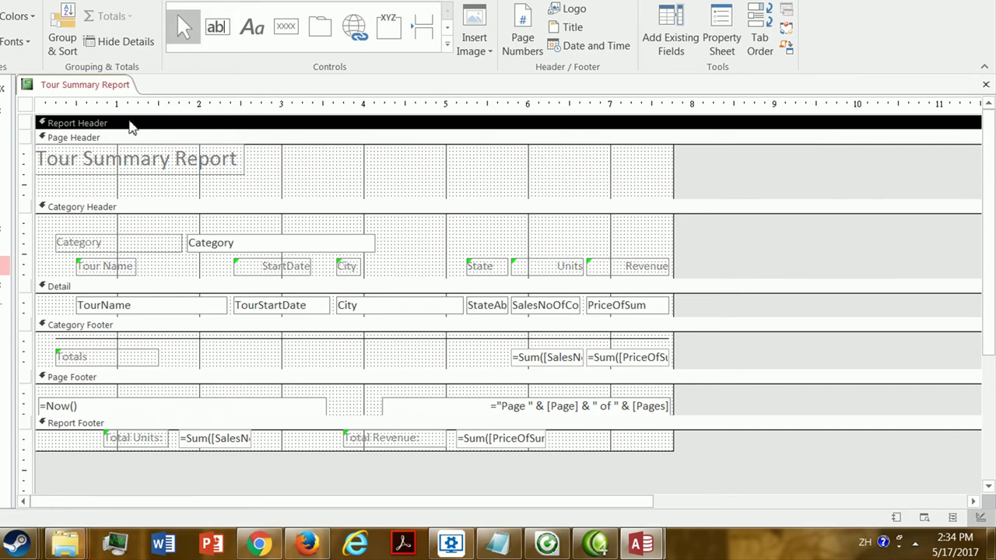
Center the title in the Page Header, starting at about 2.8 inches, and fill the section with dark blue
{"action": "left_click", "coordinate": [146, 173]}
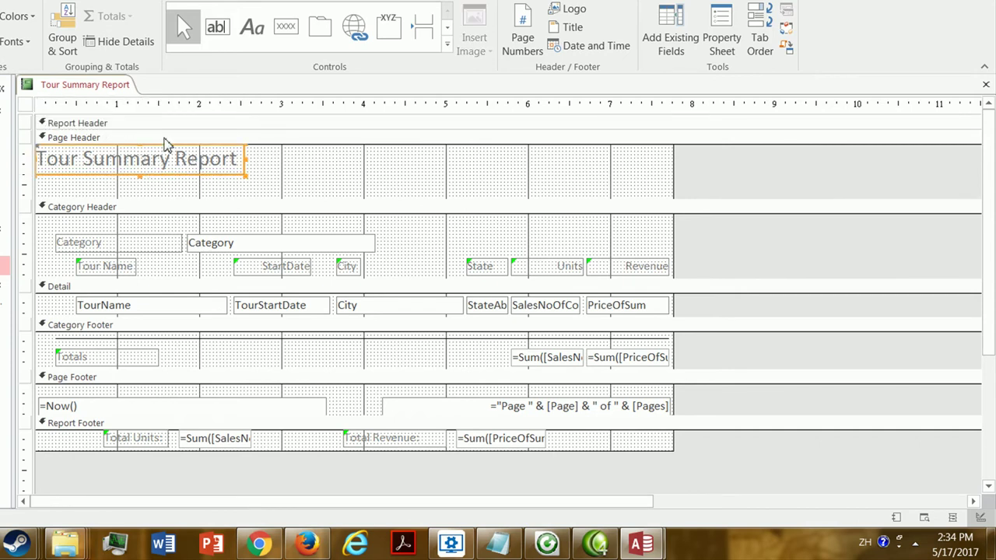
{"action": "left_click_drag", "start_coordinate": [167, 147], "coordinate": [400, 159]}
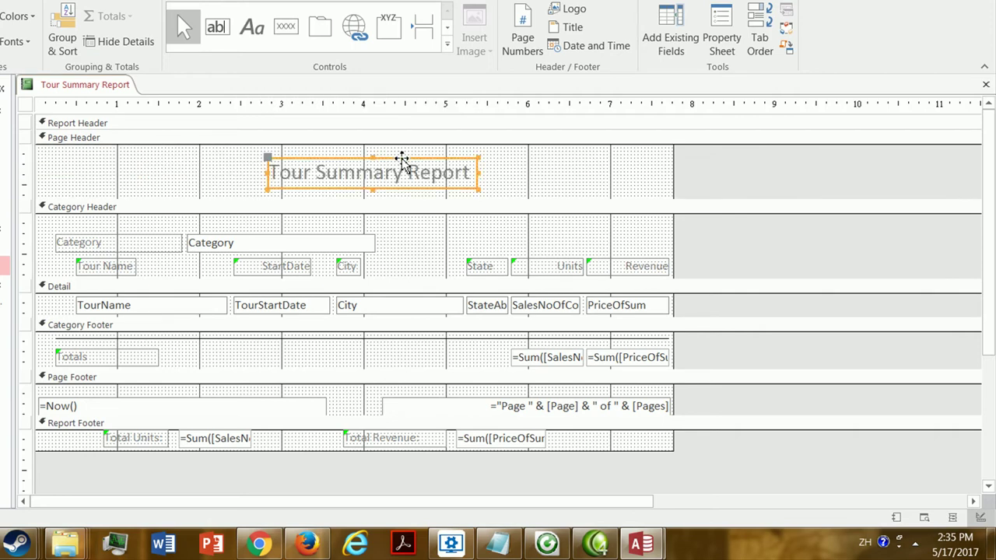
{"action": "right_click", "coordinate": [206, 140]}
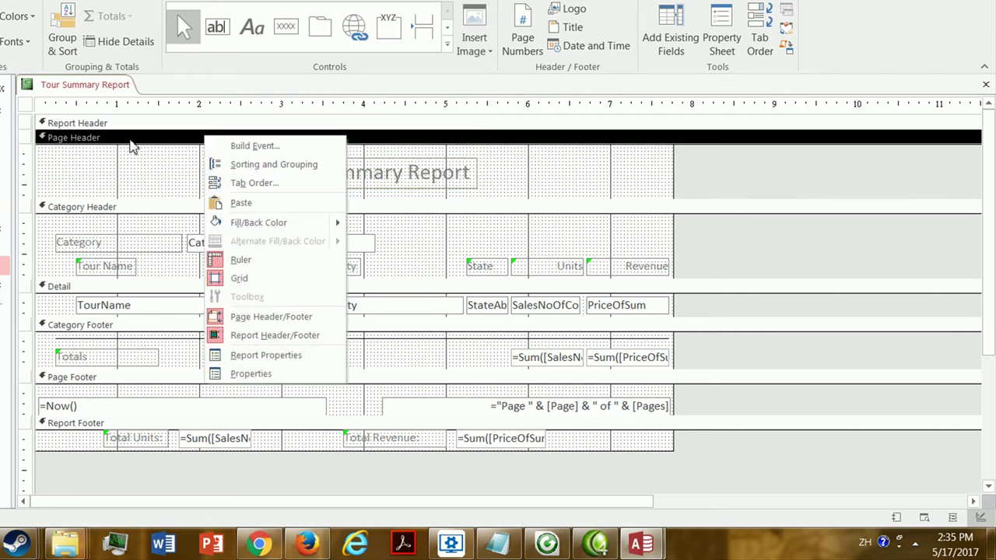
{"action": "mouse_move", "coordinate": [281, 224]}
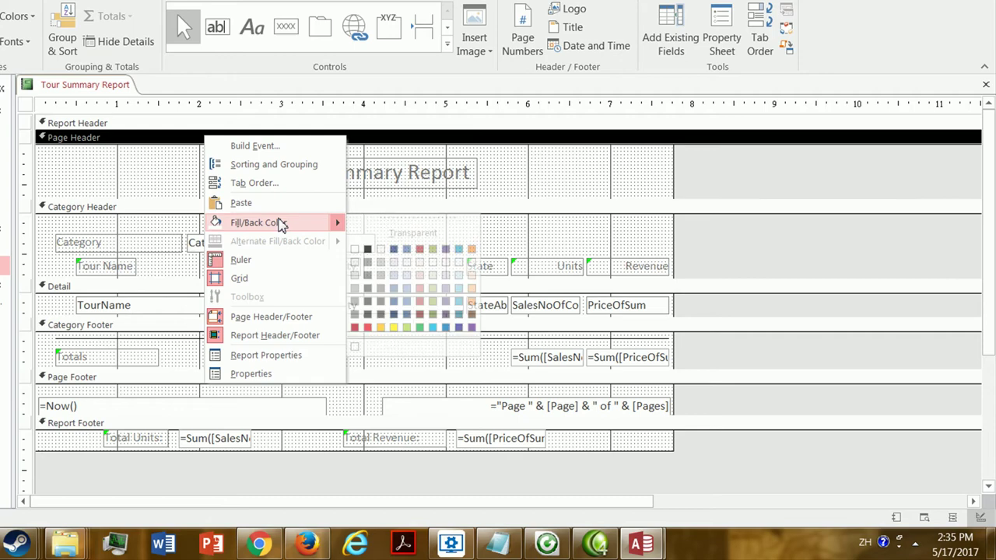
{"action": "left_click", "coordinate": [395, 249]}
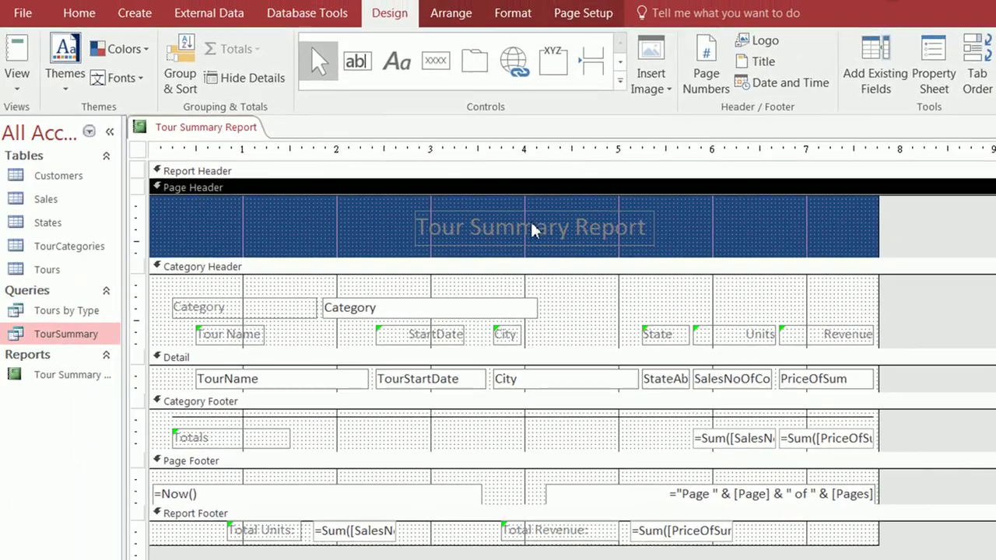
Set the font color of the Page Header's "Tour Summary Report" title to white
{"action": "left_click", "coordinate": [371, 164]}
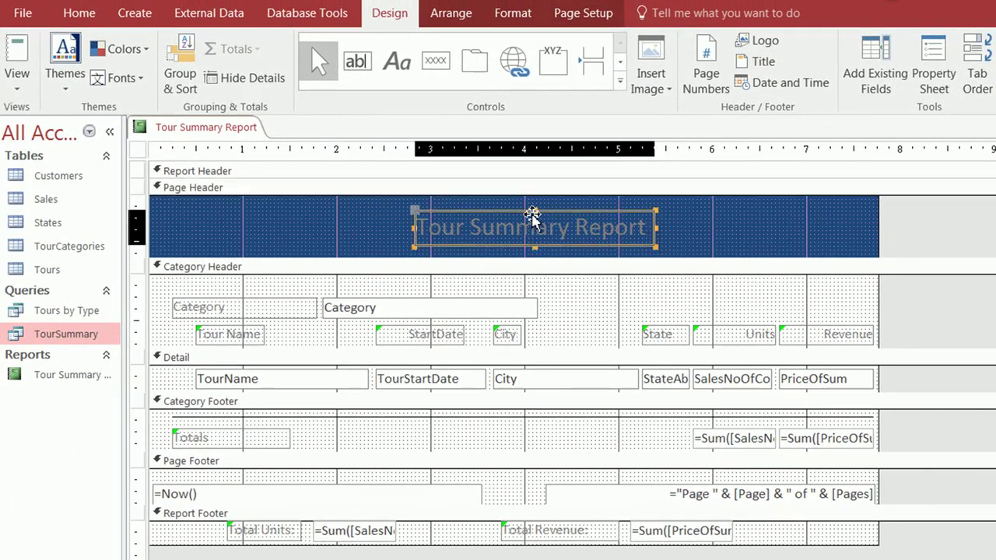
{"action": "left_click", "coordinate": [532, 218]}
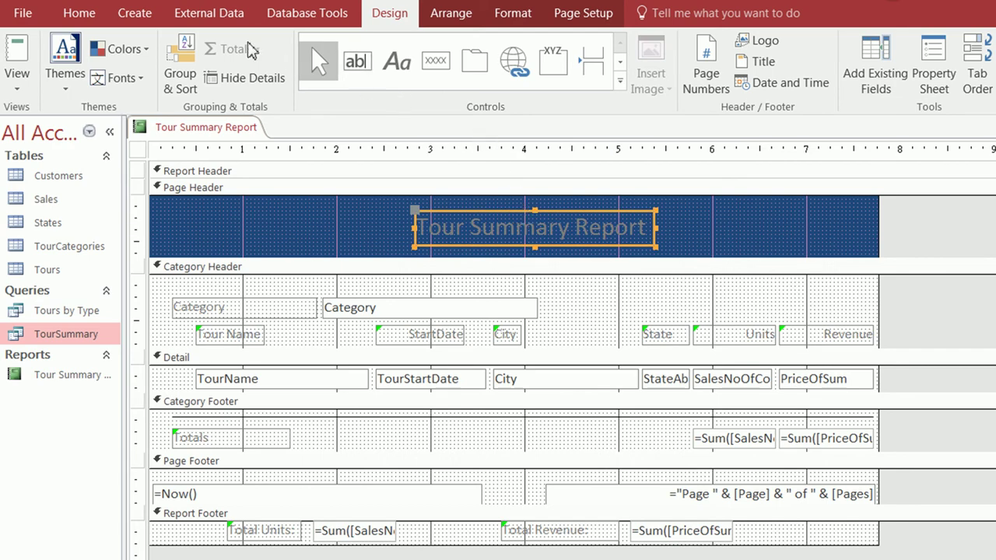
{"action": "left_click", "coordinate": [77, 12]}
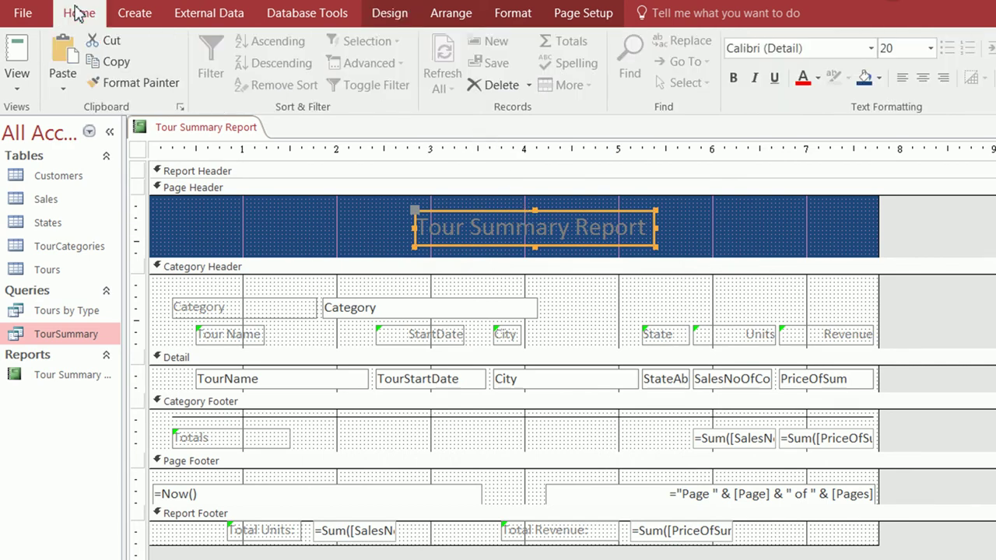
{"action": "left_click", "coordinate": [816, 79]}
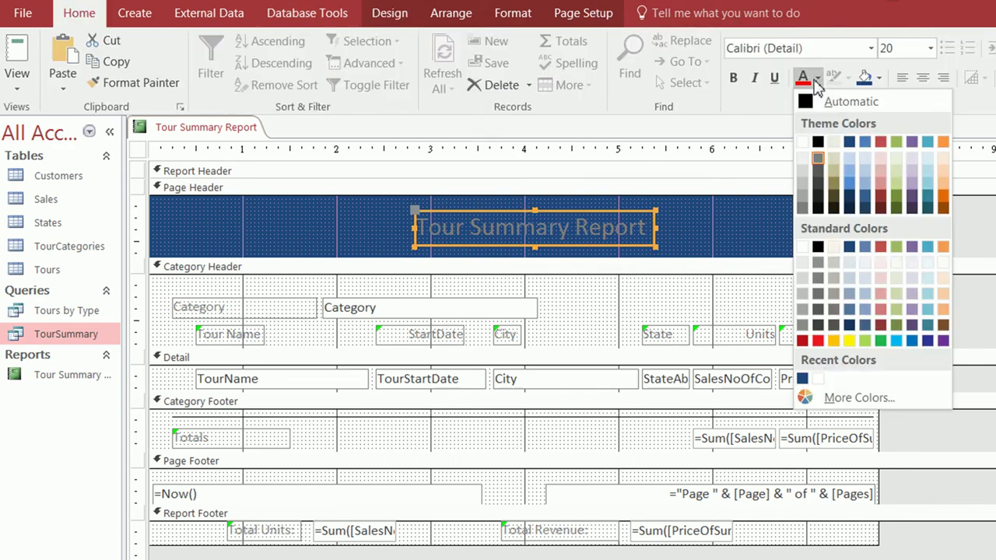
{"action": "left_click", "coordinate": [806, 142]}
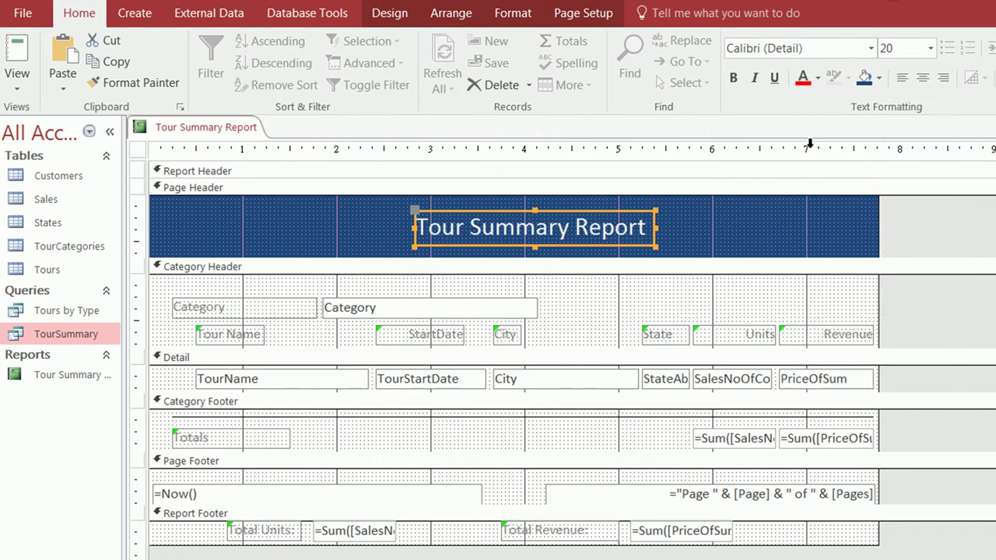
Make the report title bold at font size 24 and widen its label to about 3.3 inches
{"action": "left_click", "coordinate": [930, 48]}
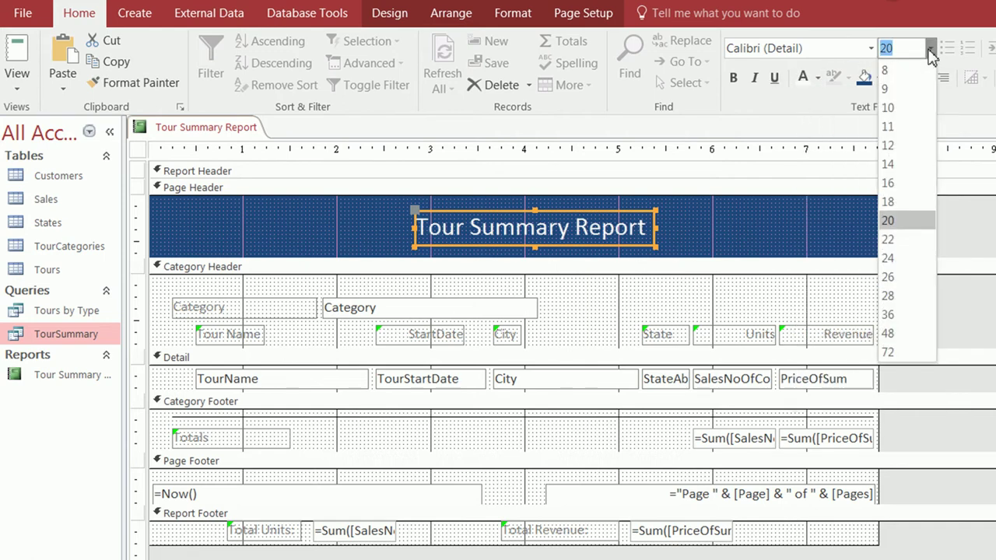
{"action": "left_click", "coordinate": [894, 263]}
{"action": "mouse_move", "coordinate": [658, 228]}
{"action": "left_mouse_down"}
{"action": "mouse_move", "coordinate": [725, 230]}
{"action": "mouse_move", "coordinate": [660, 212]}
{"action": "left_mouse_up"}
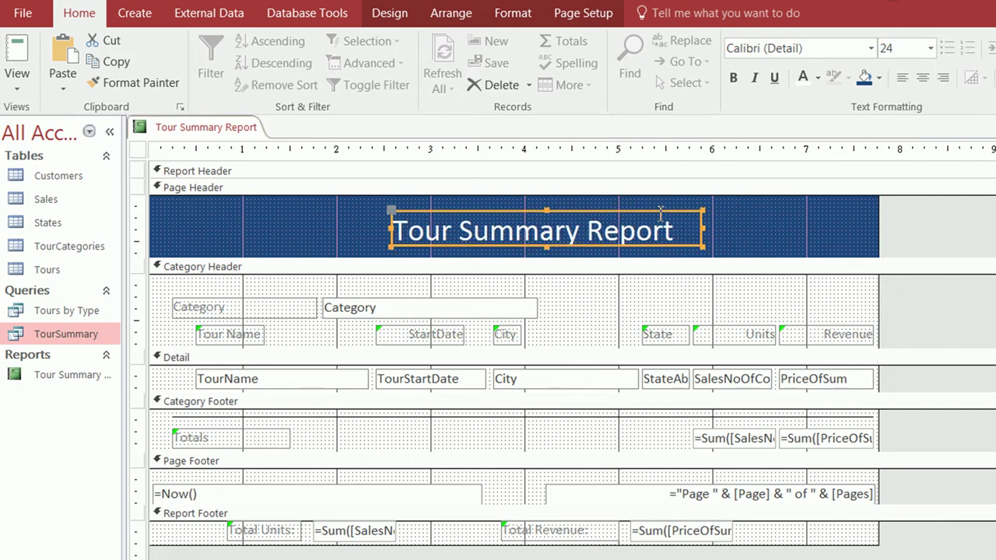
{"action": "left_click", "coordinate": [735, 78]}
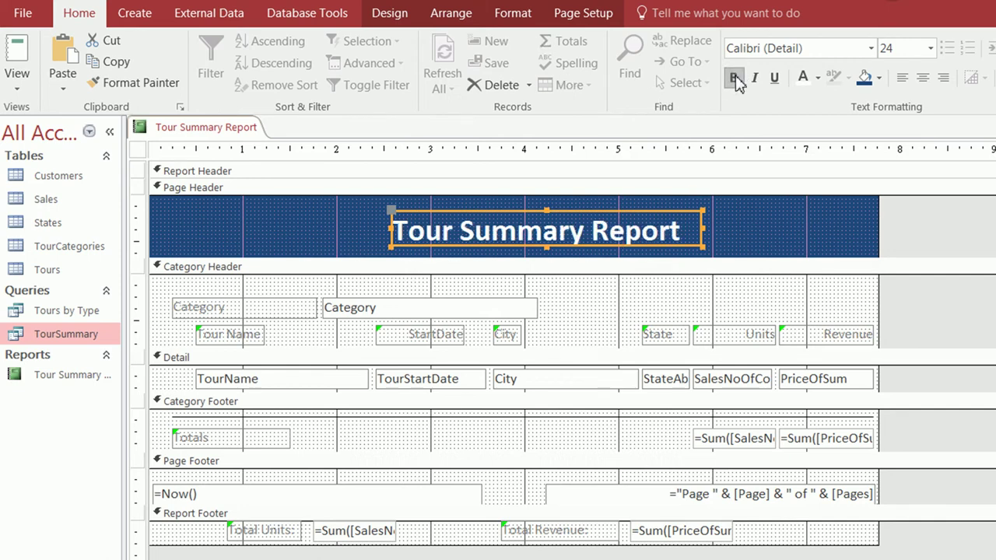
{"action": "left_click", "coordinate": [769, 230]}
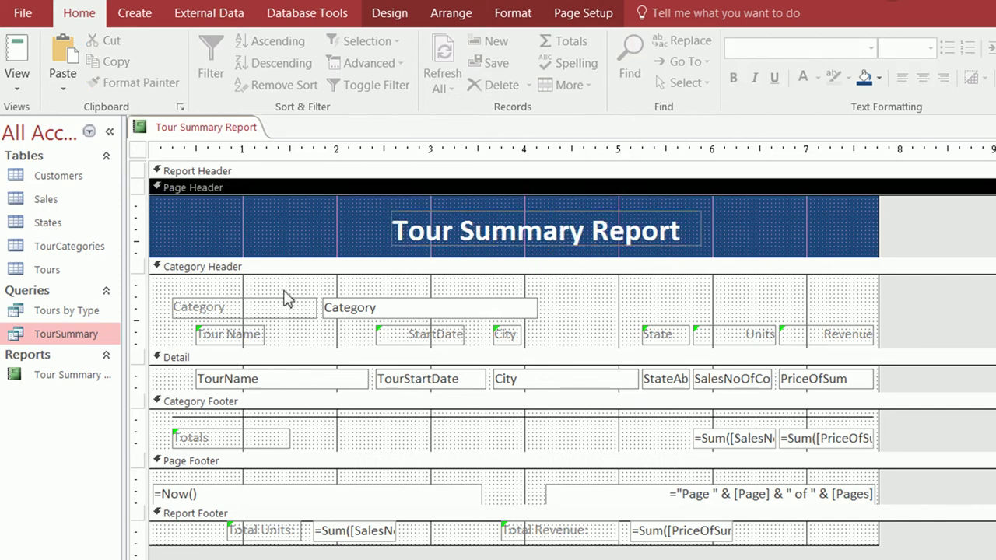
Make the Tour Name, StartDate and City column headings in the Category Header bold
{"action": "left_click", "coordinate": [248, 336]}
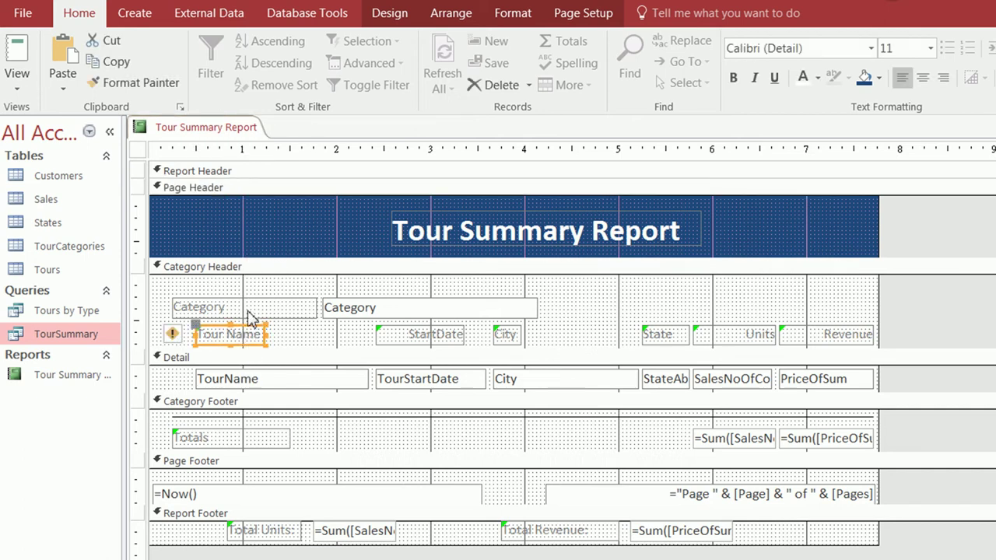
{"action": "left_click", "coordinate": [421, 335]}
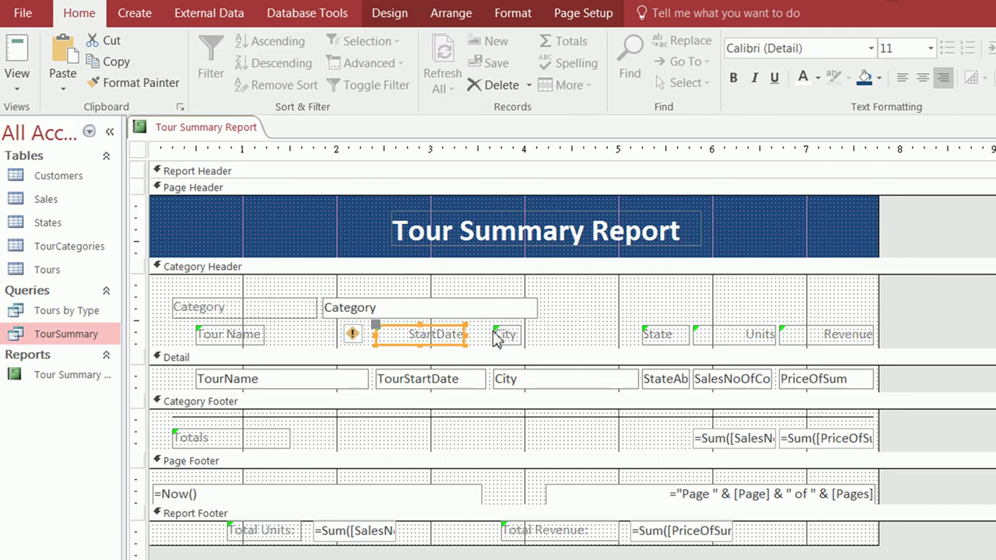
{"action": "left_click", "coordinate": [507, 334]}
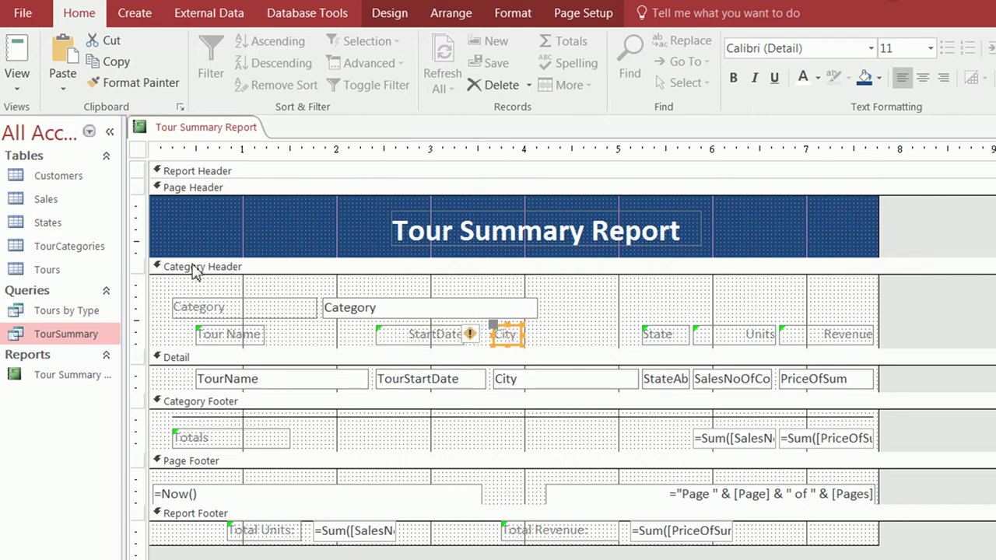
{"action": "left_click", "coordinate": [218, 333]}
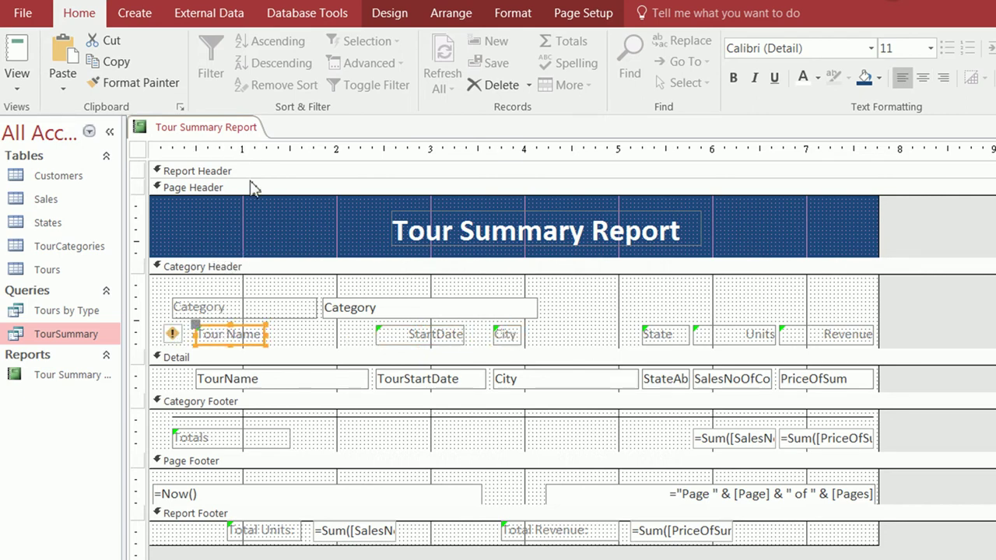
{"action": "left_click", "coordinate": [736, 80]}
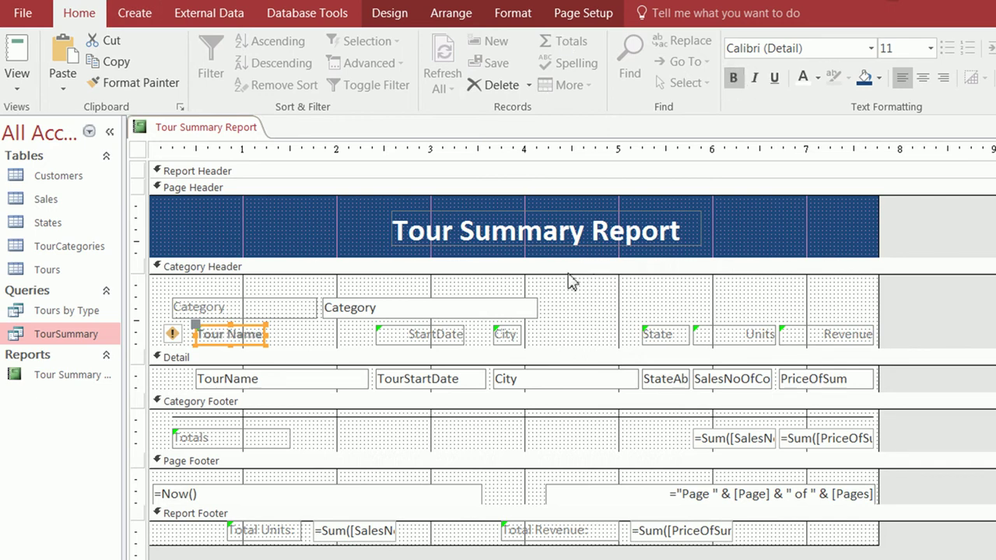
{"action": "left_click", "coordinate": [442, 334]}
{"action": "left_click", "coordinate": [739, 81]}
{"action": "left_click", "coordinate": [506, 334]}
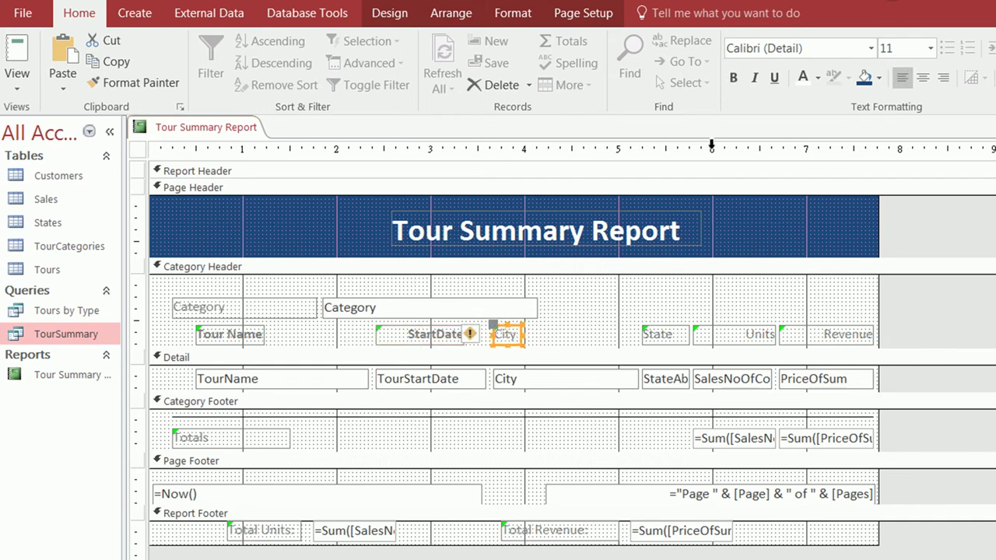
{"action": "left_click", "coordinate": [740, 81]}
Make the State, Units and Revenue column headings in the Category Header bold
{"action": "left_click", "coordinate": [666, 333]}
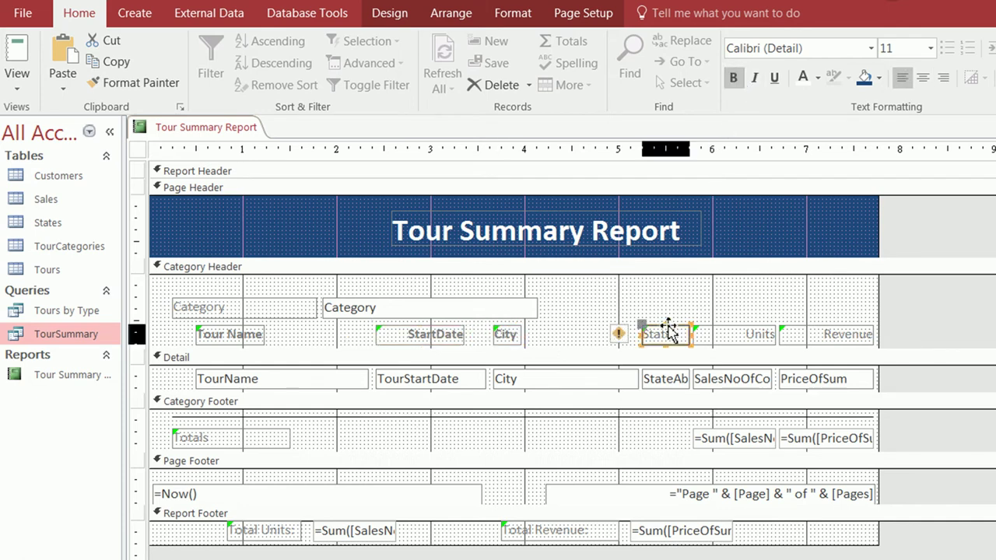
{"action": "left_click", "coordinate": [734, 77]}
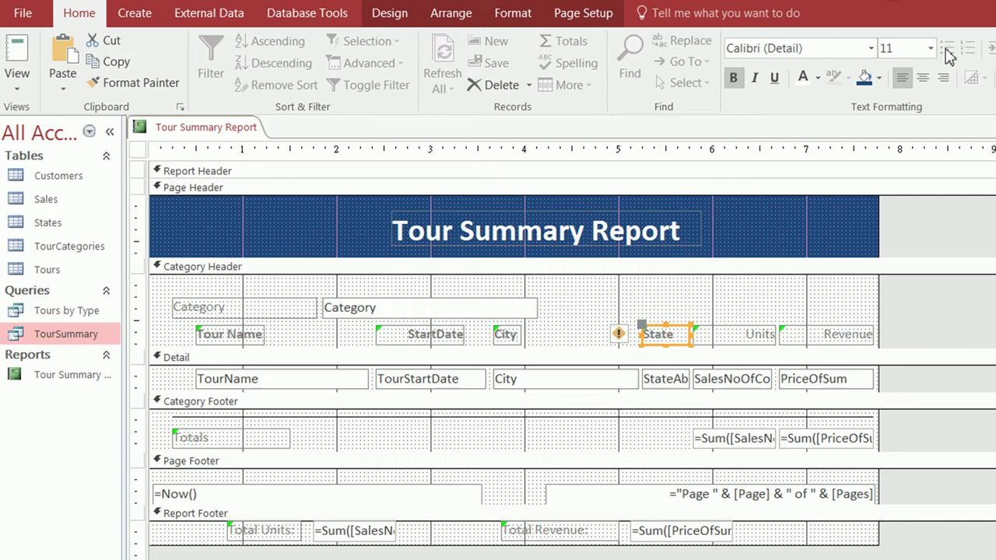
{"action": "left_click", "coordinate": [756, 334]}
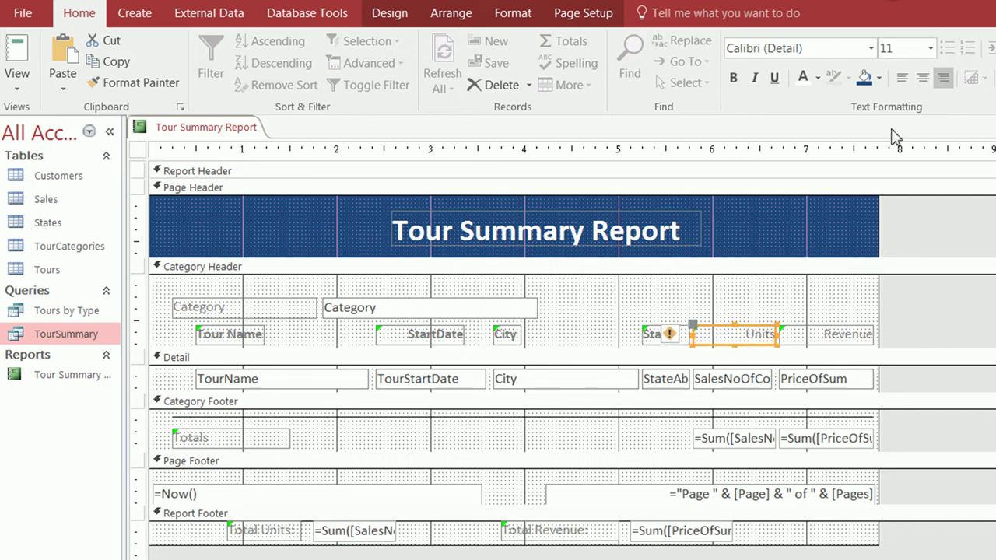
{"action": "left_click", "coordinate": [734, 79]}
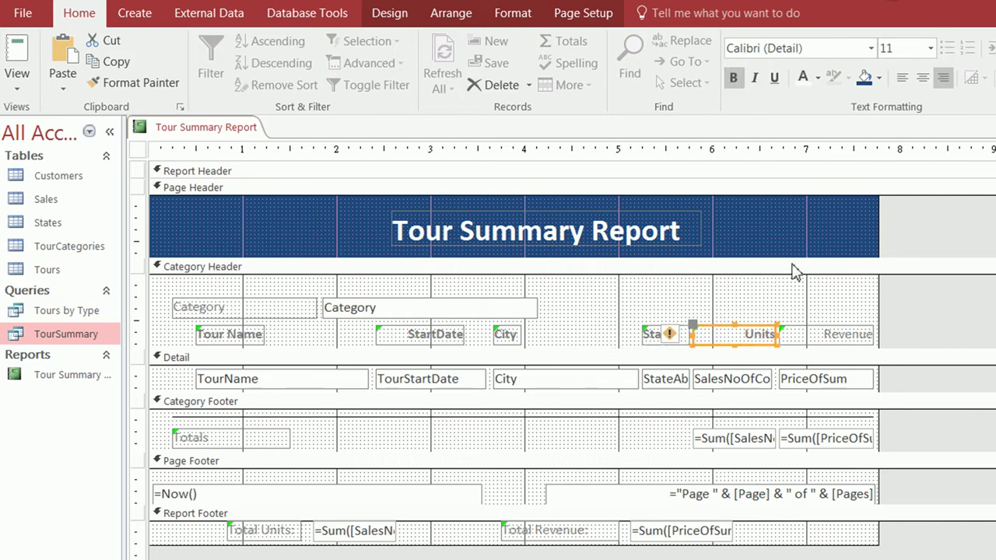
{"action": "left_click", "coordinate": [819, 333]}
{"action": "left_click", "coordinate": [734, 77]}
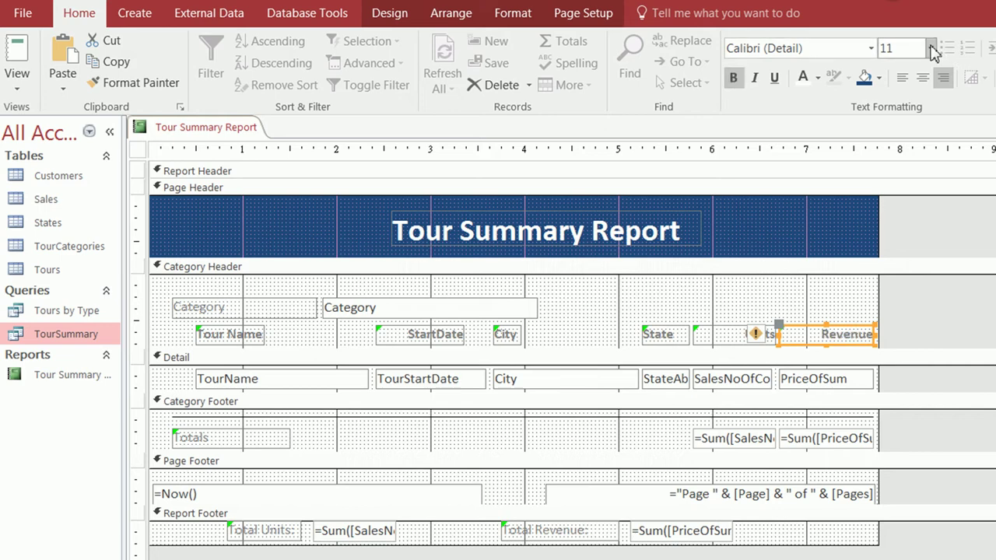
Set the Revenue, Units and State column headings in the Category Header to font size 12
{"action": "left_click", "coordinate": [931, 49]}
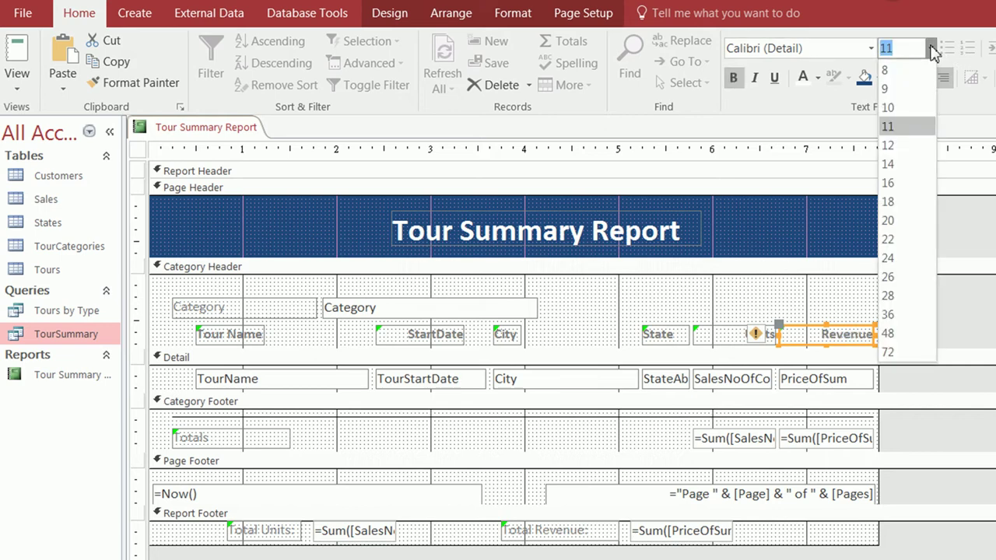
{"action": "left_click", "coordinate": [888, 146]}
{"action": "left_click", "coordinate": [736, 333]}
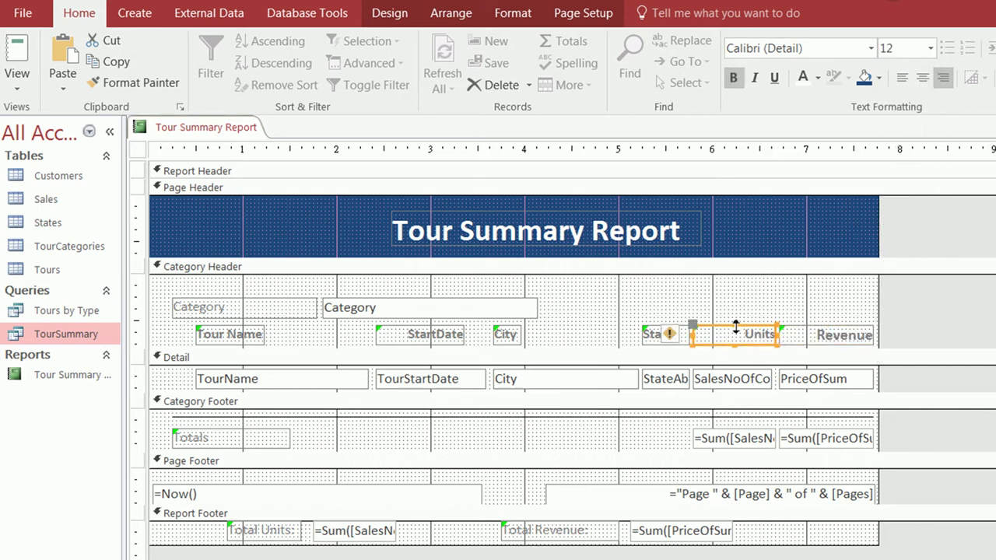
{"action": "left_click", "coordinate": [931, 49]}
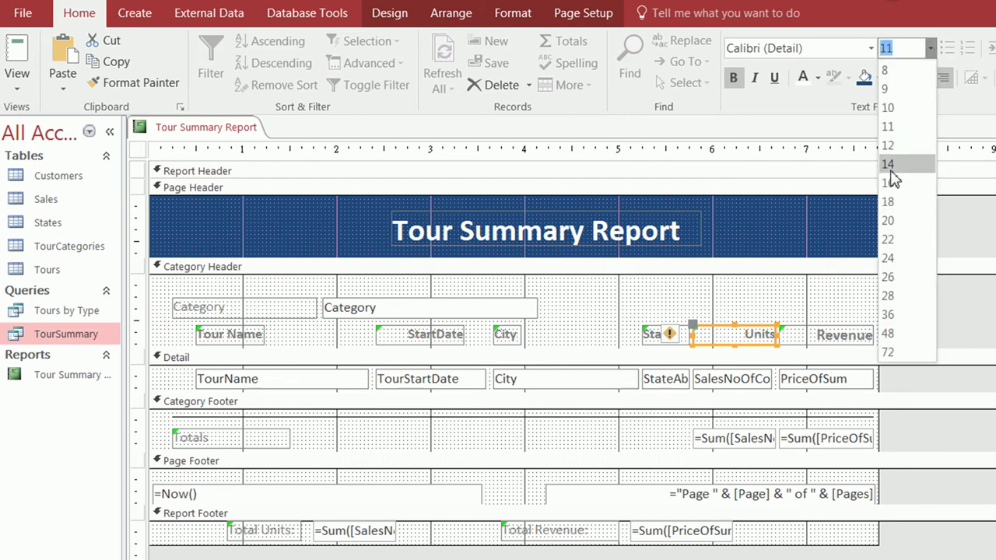
{"action": "left_click", "coordinate": [898, 147]}
{"action": "left_click", "coordinate": [657, 334]}
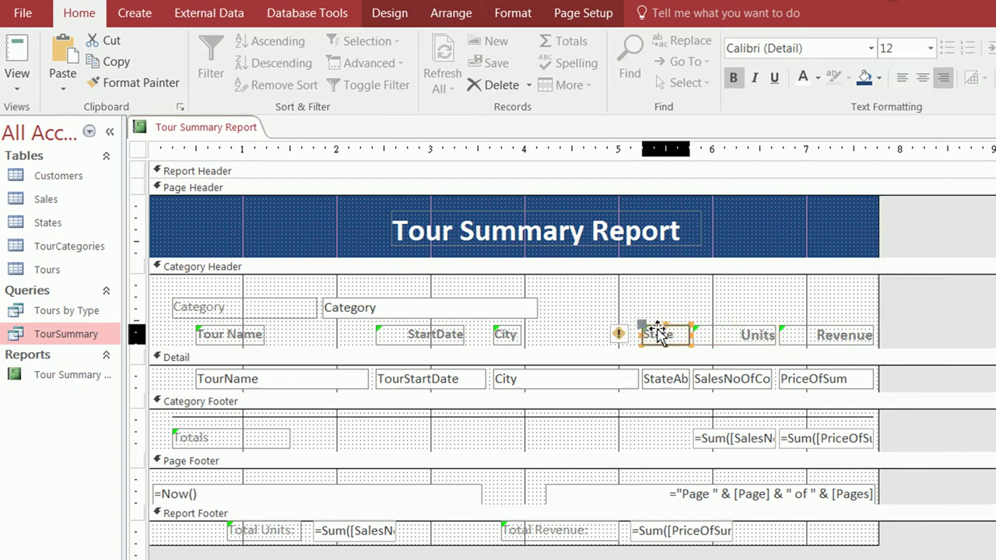
{"action": "left_click", "coordinate": [930, 48]}
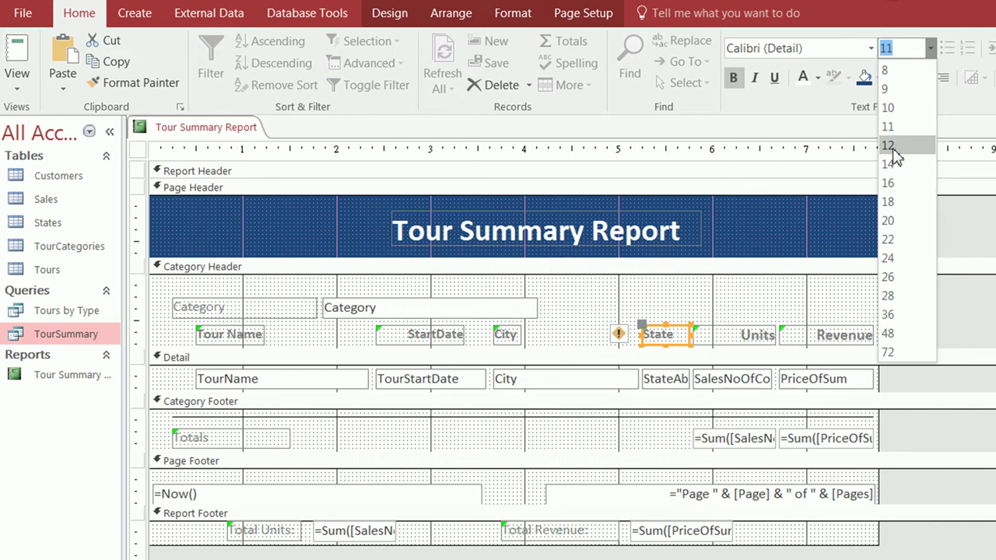
{"action": "left_click", "coordinate": [898, 147]}
Widen the City column heading to about 0.5 inches and set its font size to 12
{"action": "left_click", "coordinate": [517, 334]}
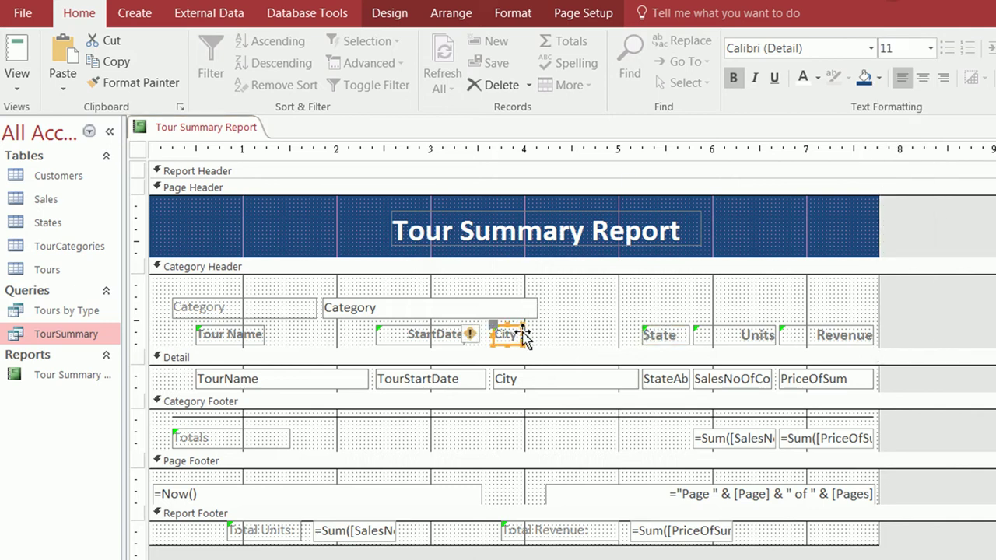
{"action": "left_click_drag", "start_coordinate": [523, 335], "coordinate": [541, 336]}
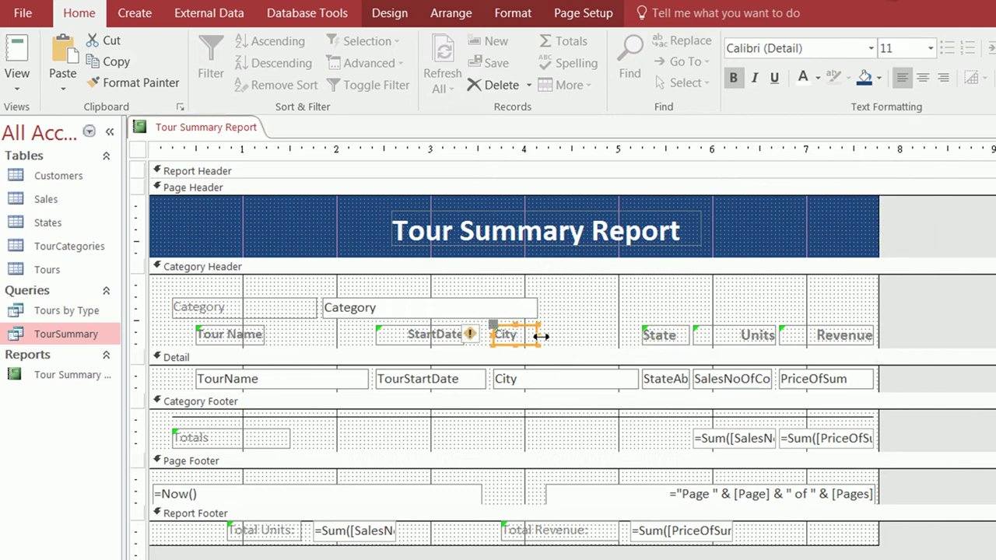
{"action": "left_click", "coordinate": [930, 48]}
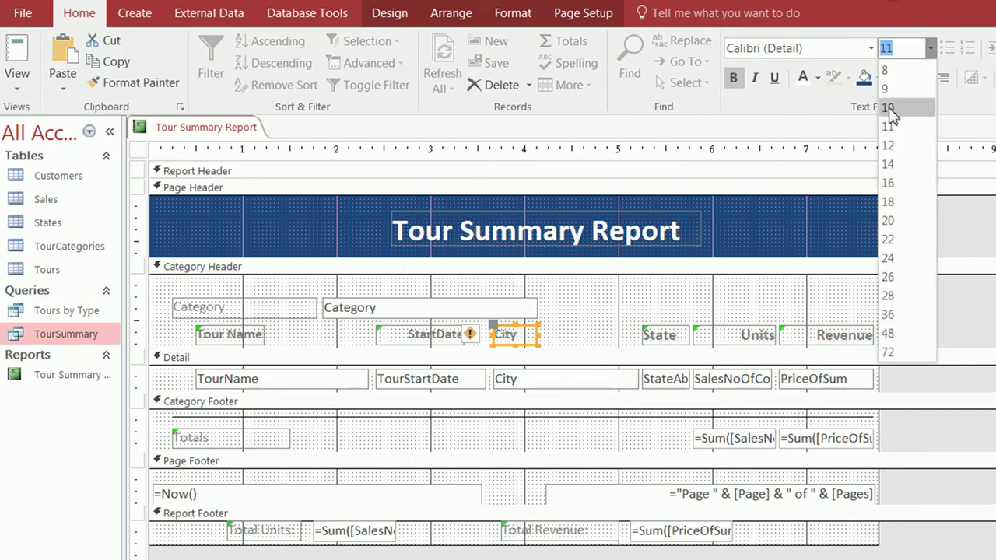
{"action": "left_click", "coordinate": [892, 146]}
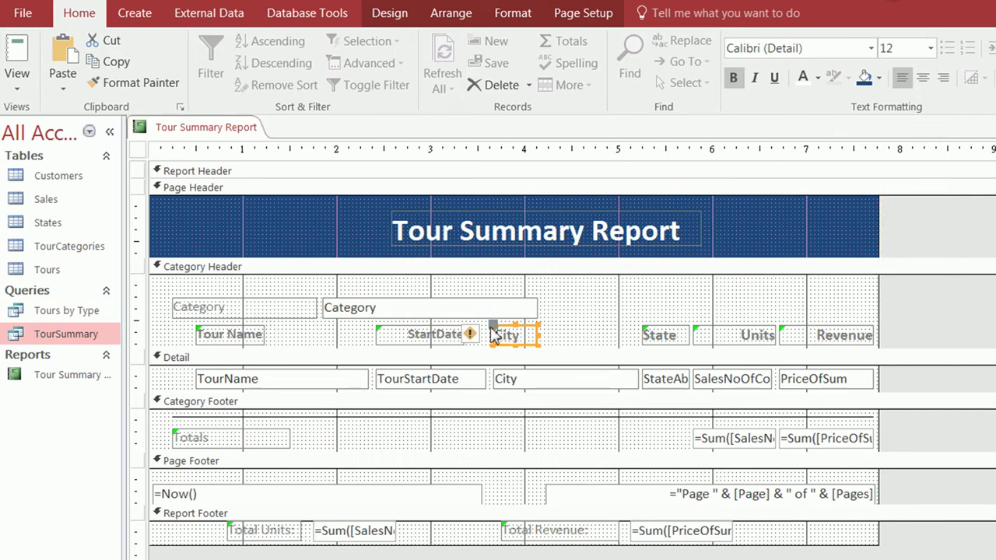
Change the StartDate column heading's caption to "Start Date" and set its font size to 12
{"action": "left_click", "coordinate": [441, 331]}
{"action": "left_click", "coordinate": [441, 335]}
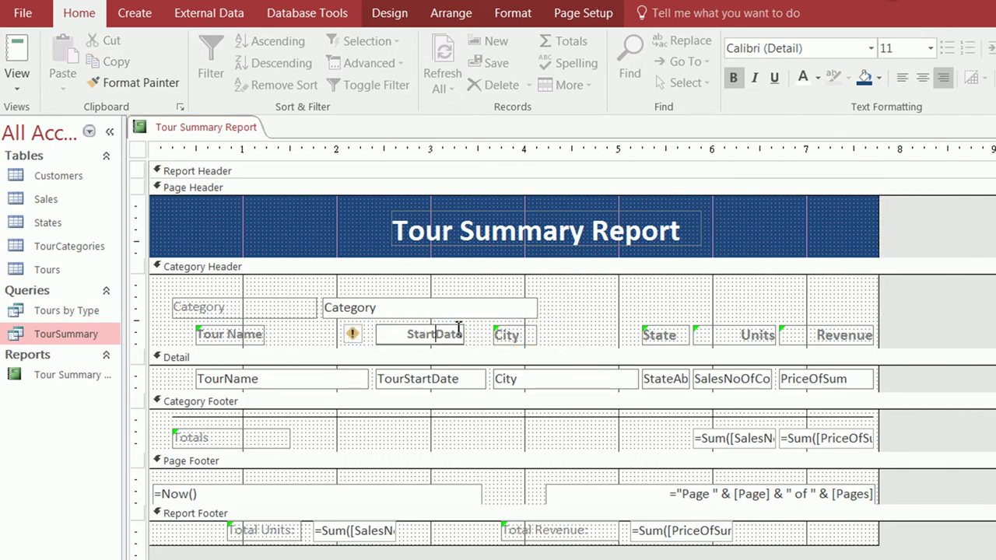
{"action": "left_click", "coordinate": [410, 329]}
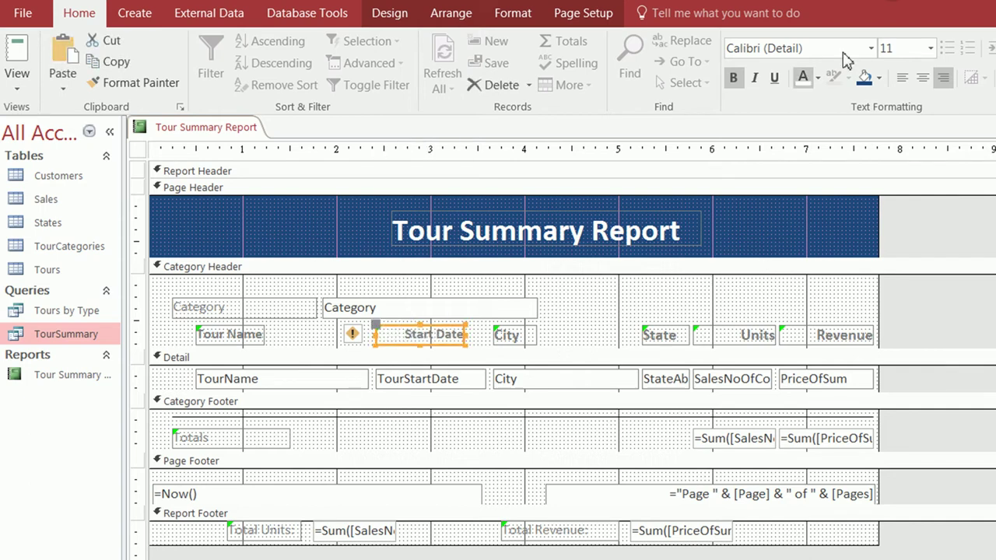
{"action": "left_click", "coordinate": [931, 48]}
{"action": "left_click", "coordinate": [888, 146]}
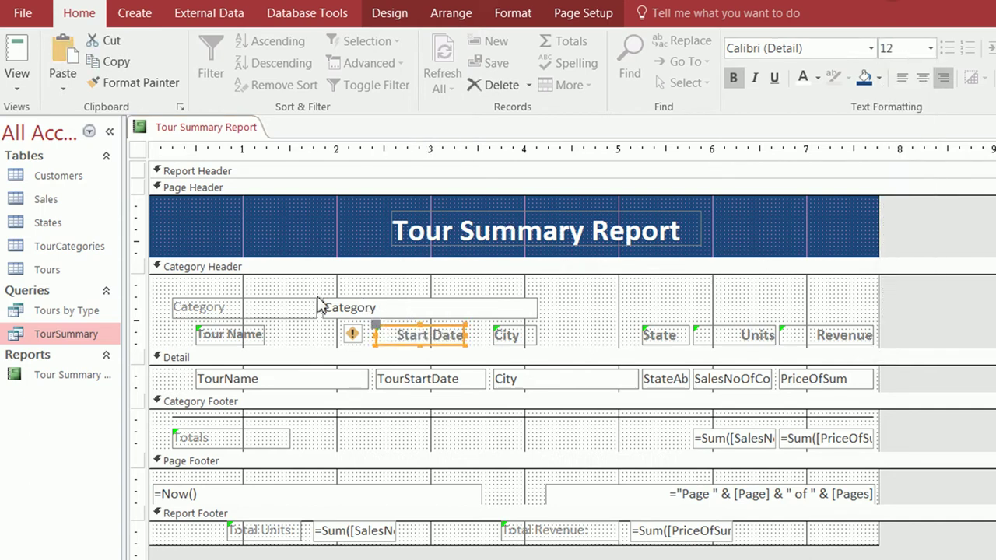
Set the Tour Name column heading to font size 12 and widen its label to about 0.8 inches
{"action": "left_click", "coordinate": [241, 333]}
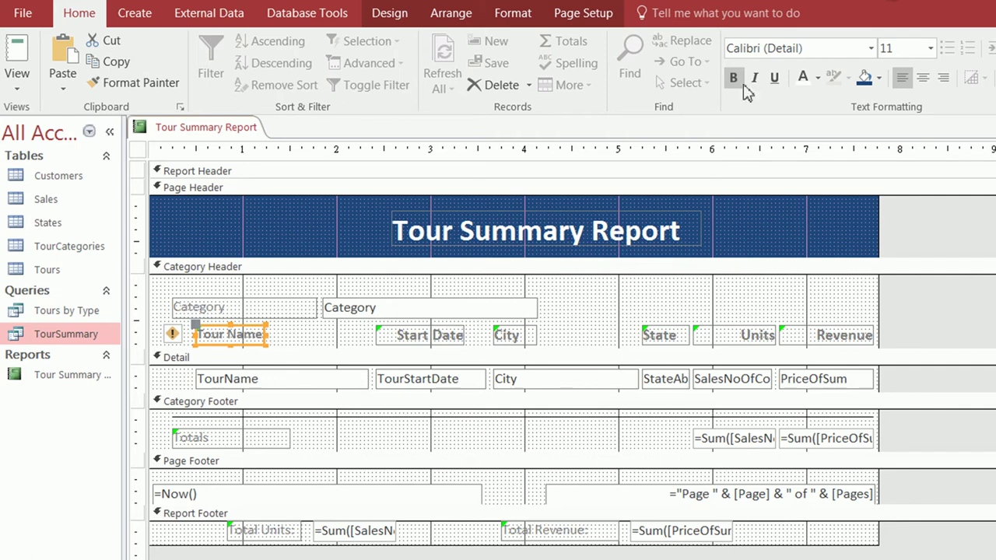
{"action": "left_click", "coordinate": [932, 50]}
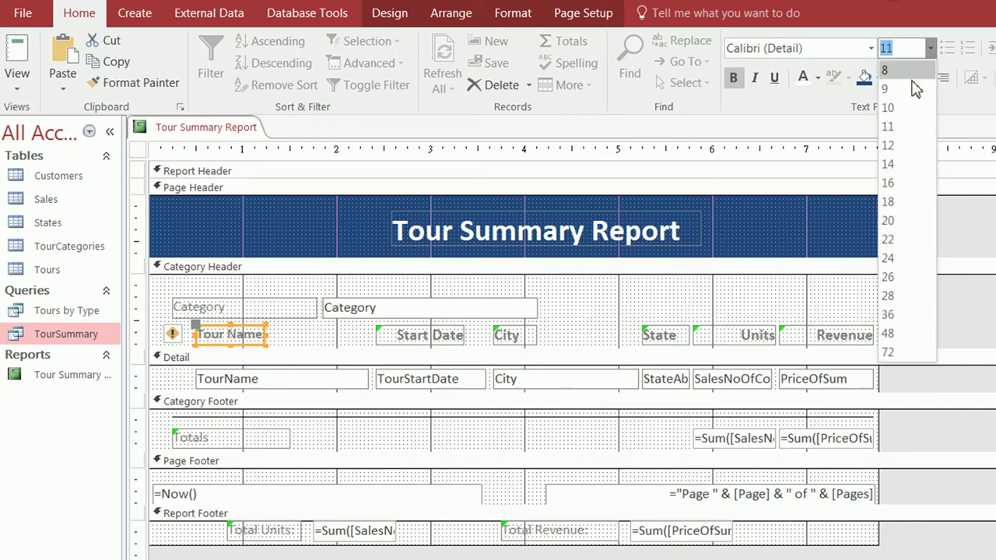
{"action": "left_click", "coordinate": [889, 145]}
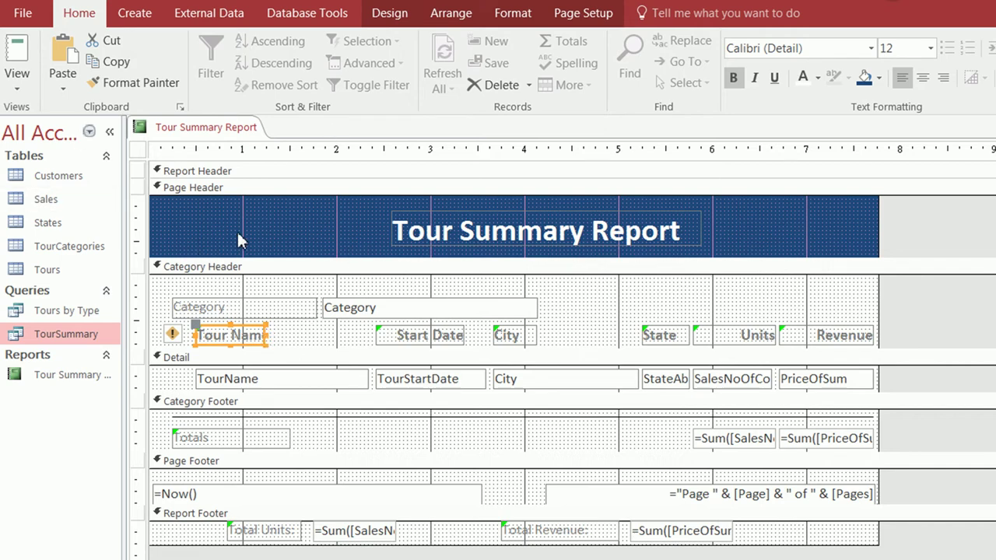
{"action": "left_click", "coordinate": [266, 336]}
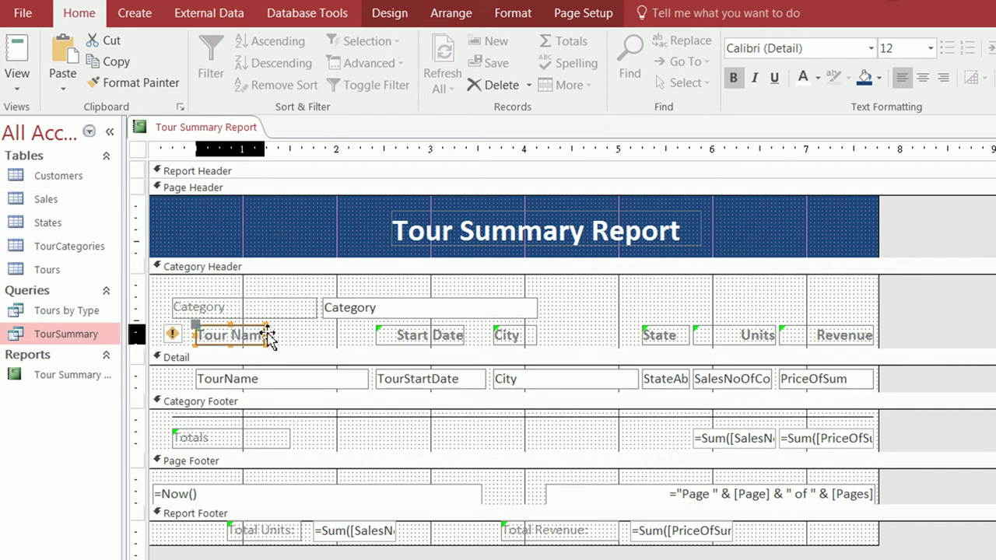
{"action": "left_click", "coordinate": [276, 336]}
{"action": "left_click_drag", "start_coordinate": [276, 337], "coordinate": [282, 337]}
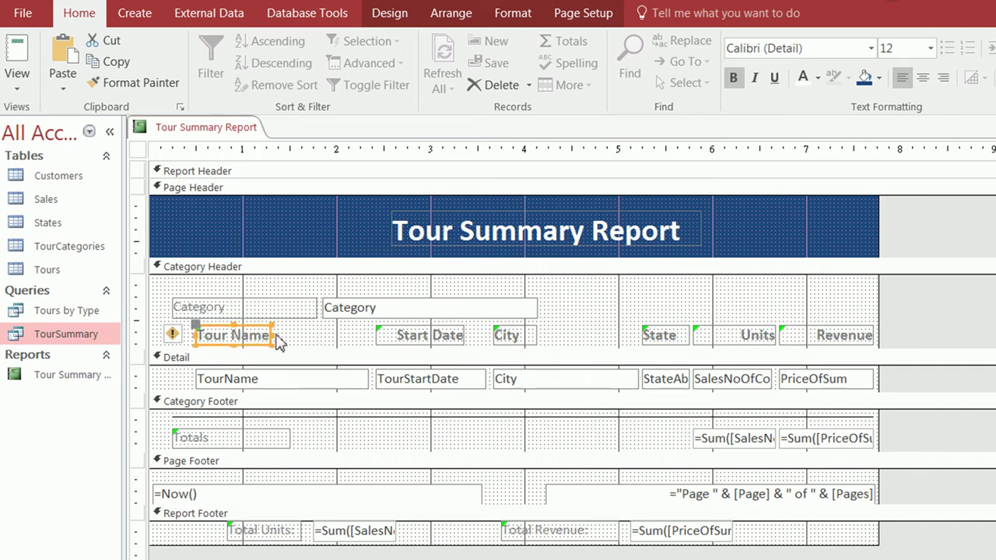
Make the Category label and Category text box in the Category Header bold at font size 12, and save the report
{"action": "left_click", "coordinate": [240, 310]}
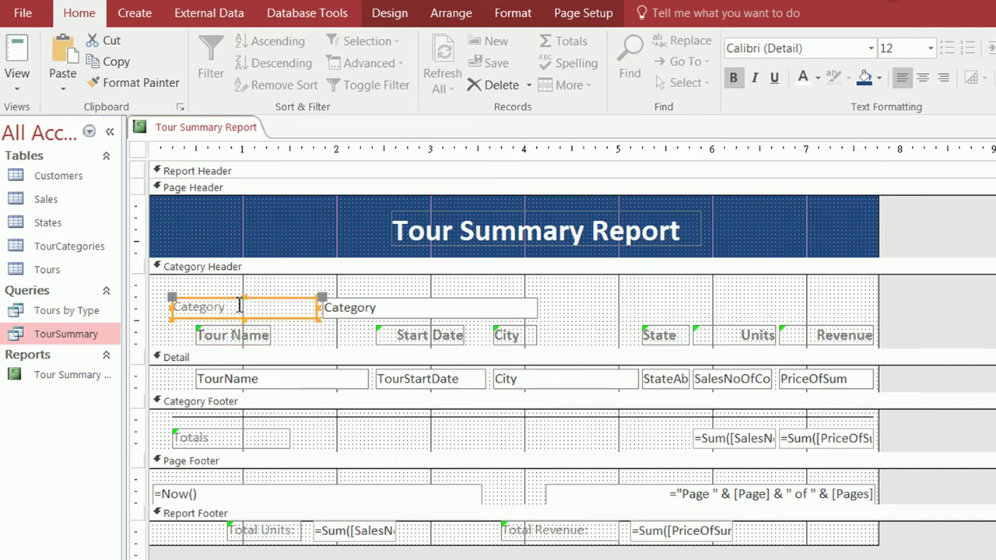
{"action": "left_click", "coordinate": [733, 77]}
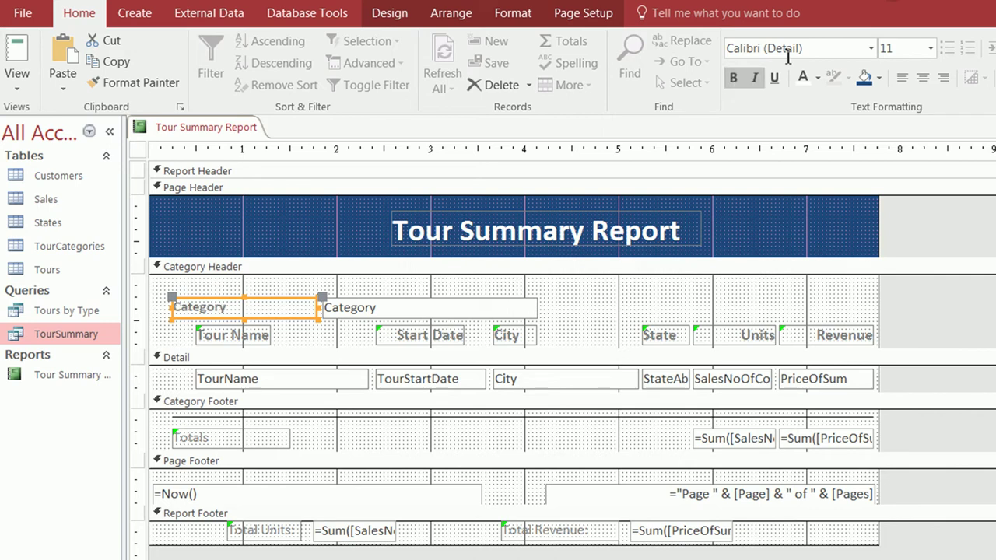
{"action": "left_click", "coordinate": [934, 49]}
{"action": "left_click", "coordinate": [895, 142]}
{"action": "left_click", "coordinate": [440, 308]}
{"action": "left_click", "coordinate": [931, 48]}
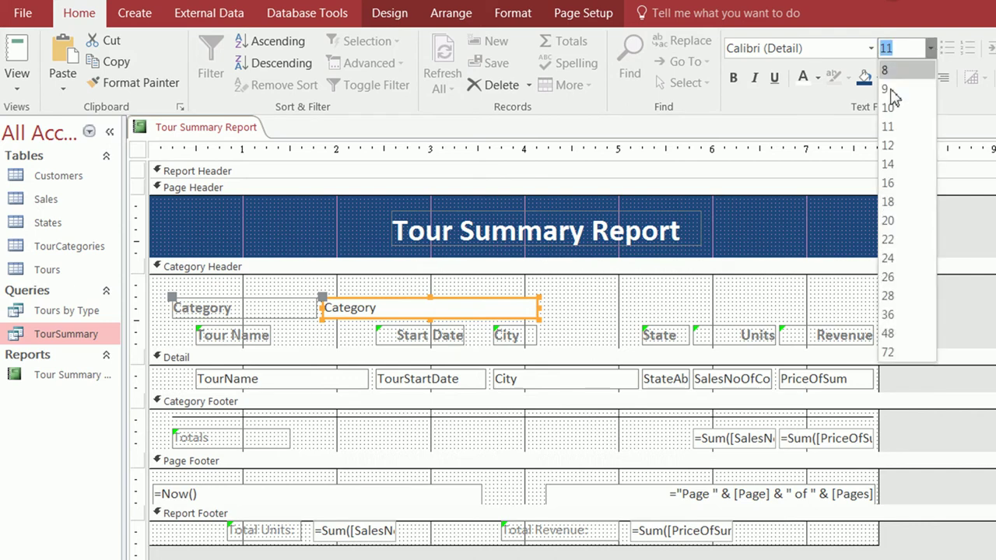
{"action": "left_click", "coordinate": [895, 145]}
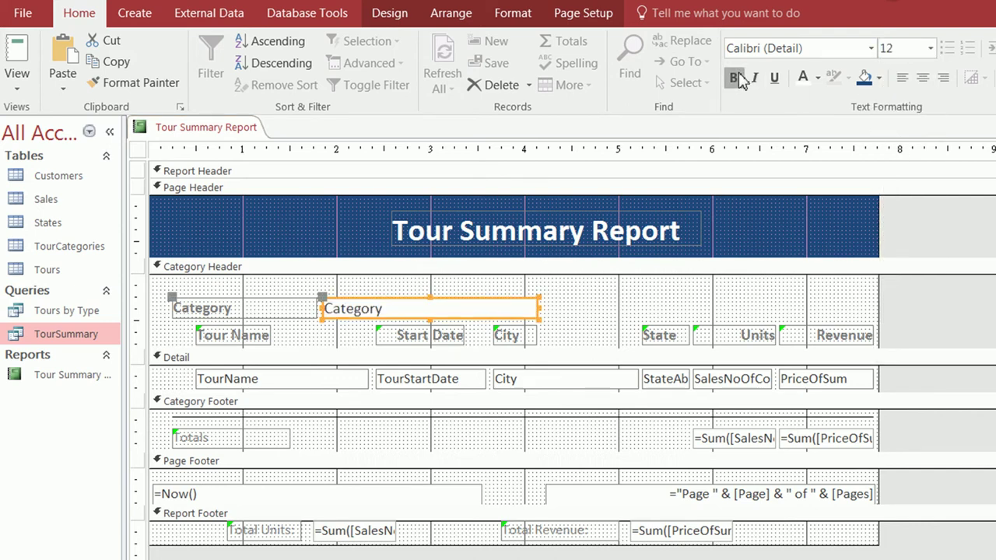
{"action": "left_click", "coordinate": [735, 78]}
{"action": "right_click", "coordinate": [221, 129]}
{"action": "left_click", "coordinate": [249, 136]}
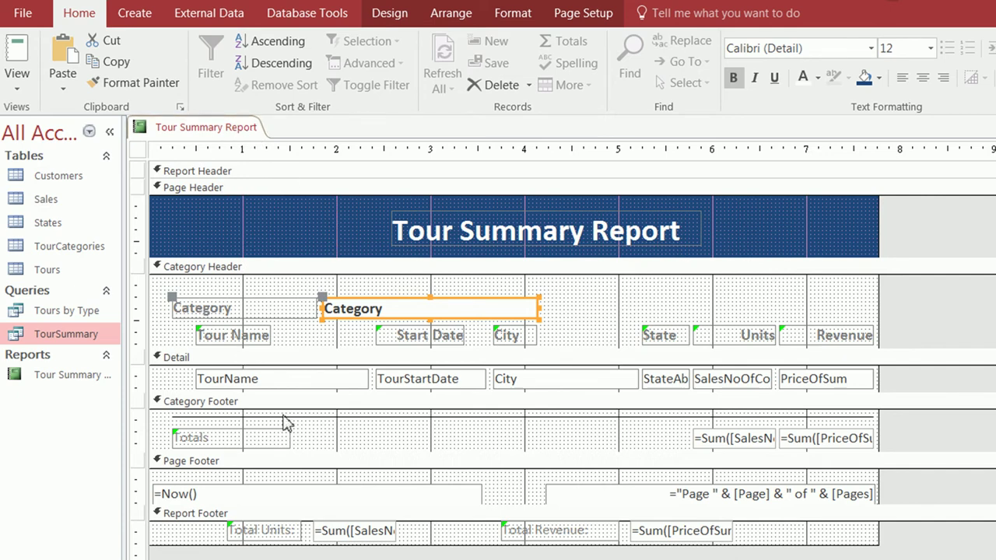
Make the Total Units and Total Revenue labels in the Report Footer bold at font size 12
{"action": "left_click", "coordinate": [278, 537]}
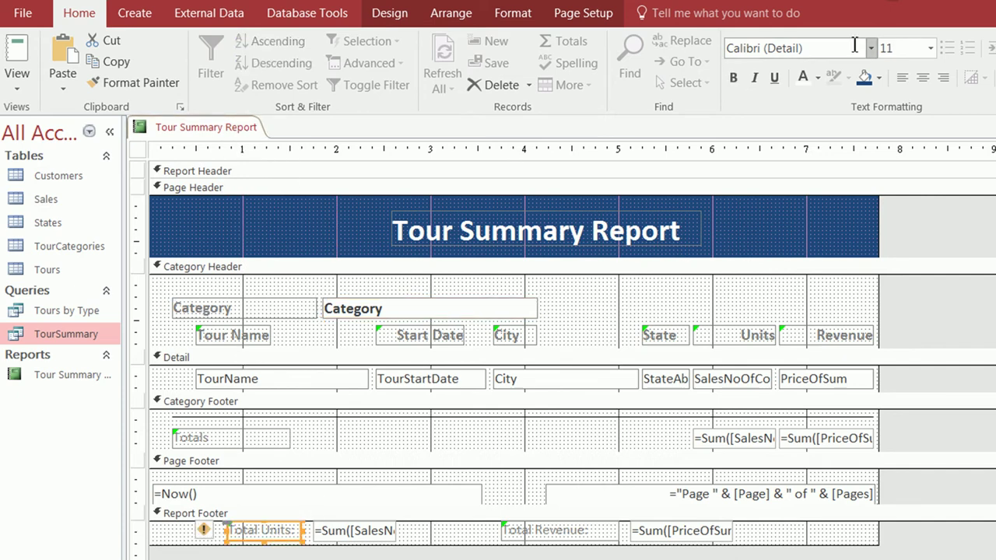
{"action": "left_click", "coordinate": [734, 82]}
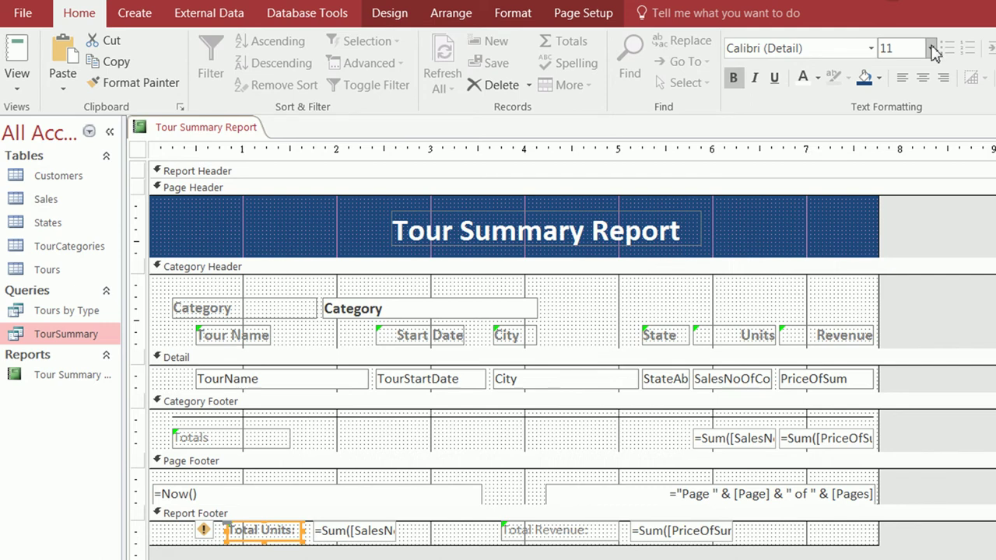
{"action": "left_click", "coordinate": [930, 48]}
{"action": "left_click", "coordinate": [902, 146]}
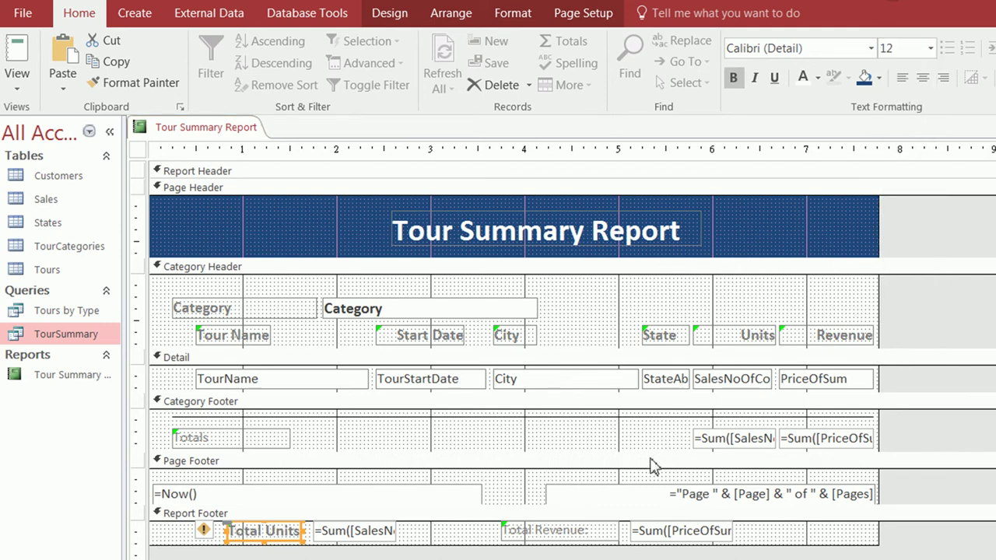
{"action": "left_click", "coordinate": [587, 537]}
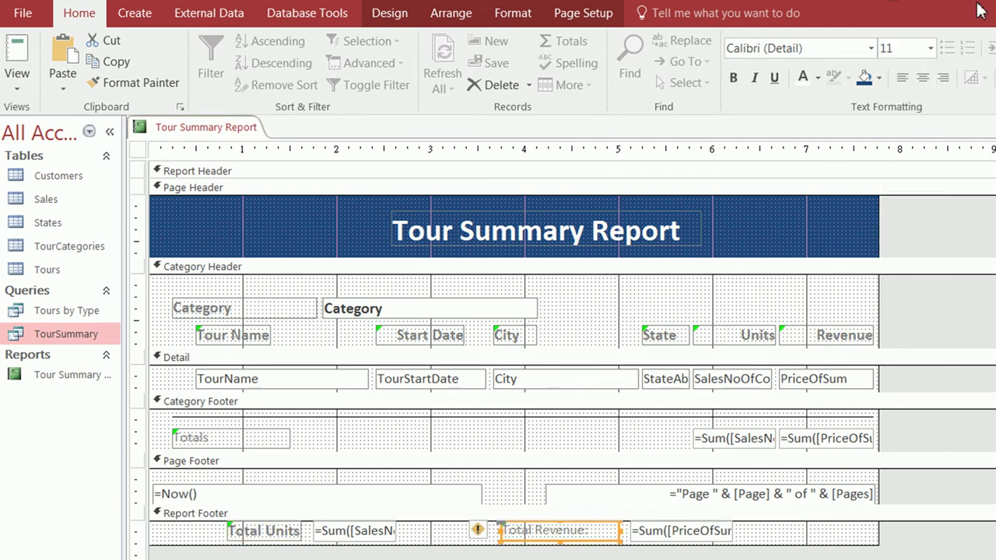
{"action": "left_click", "coordinate": [931, 48]}
{"action": "left_click", "coordinate": [902, 146]}
{"action": "left_click", "coordinate": [733, 77]}
Make the revenue and units Sum text boxes in the Report Footer bold at font size 12
{"action": "left_click", "coordinate": [702, 534]}
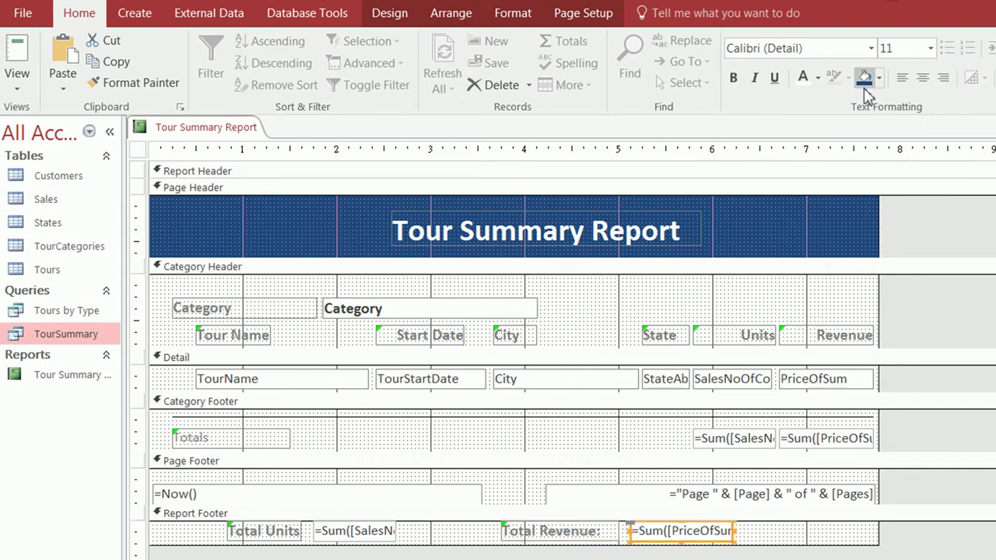
{"action": "left_click", "coordinate": [735, 78]}
{"action": "left_click", "coordinate": [932, 48]}
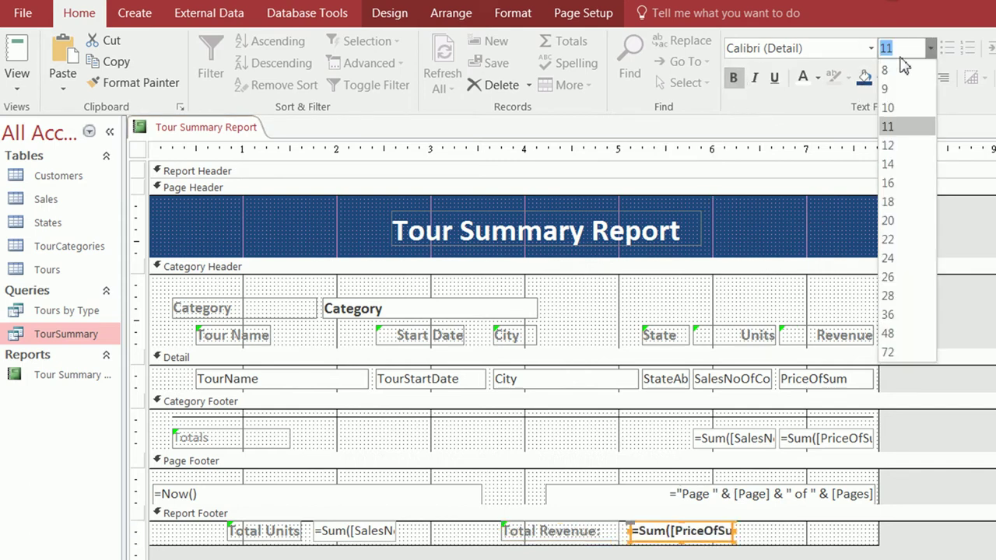
{"action": "left_click", "coordinate": [895, 140]}
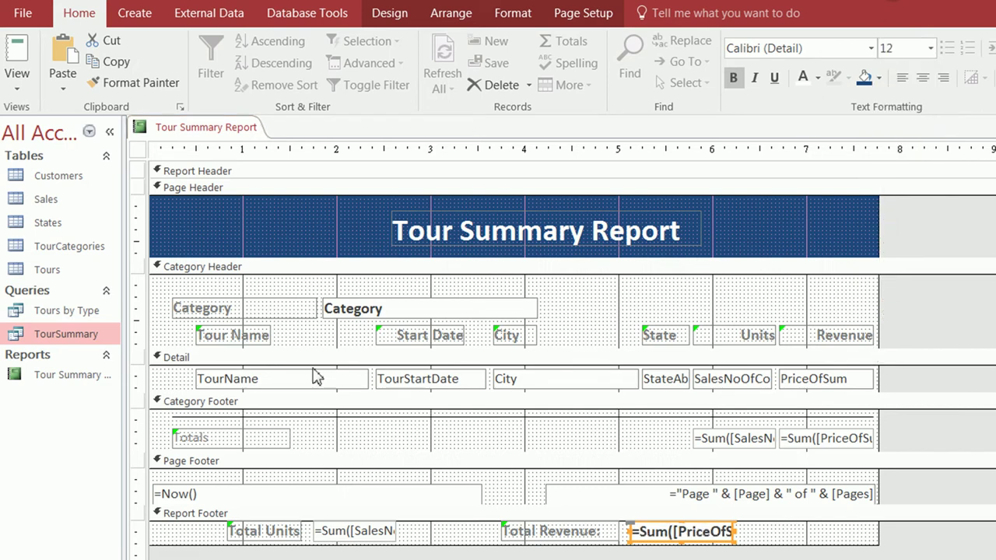
{"action": "left_click", "coordinate": [373, 530]}
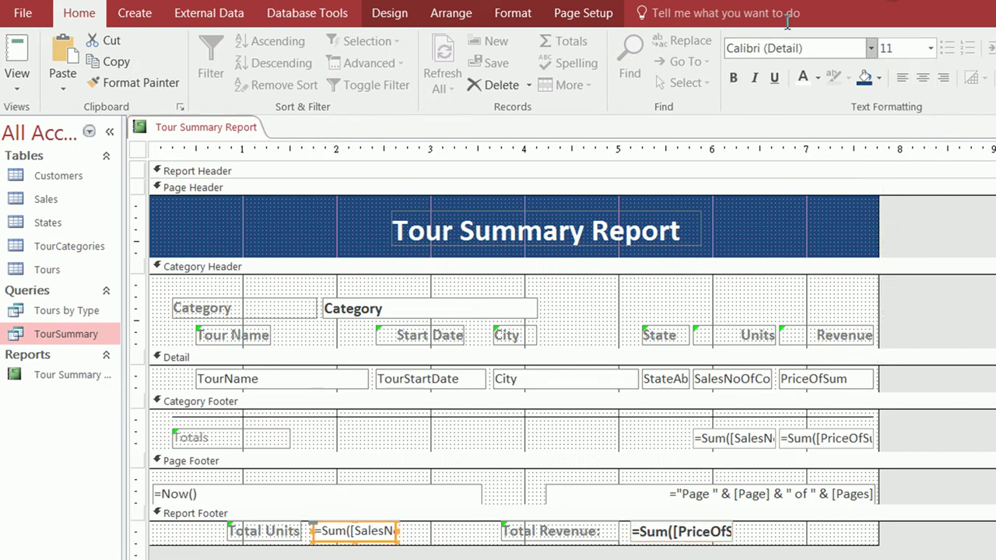
{"action": "left_click", "coordinate": [930, 48]}
{"action": "left_click", "coordinate": [896, 145]}
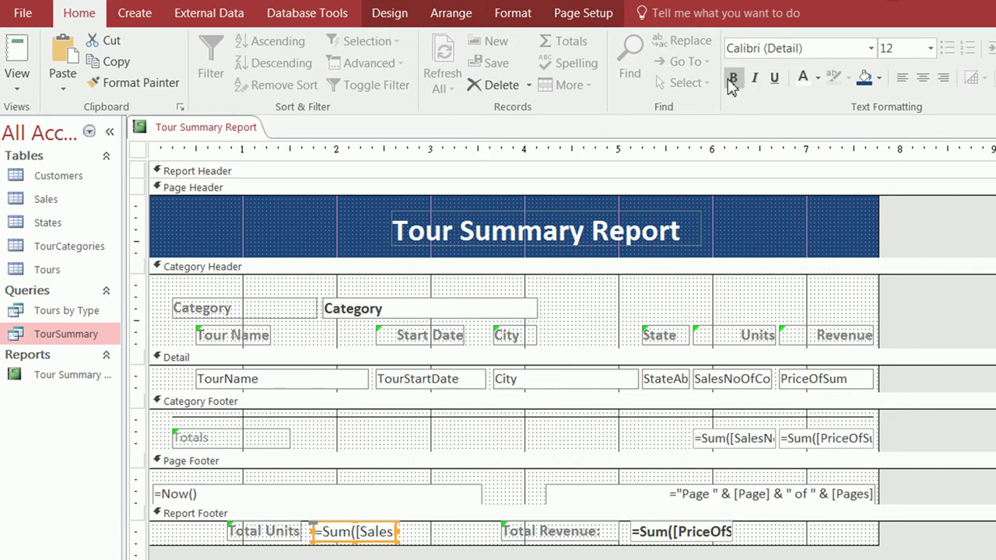
{"action": "left_click", "coordinate": [732, 79]}
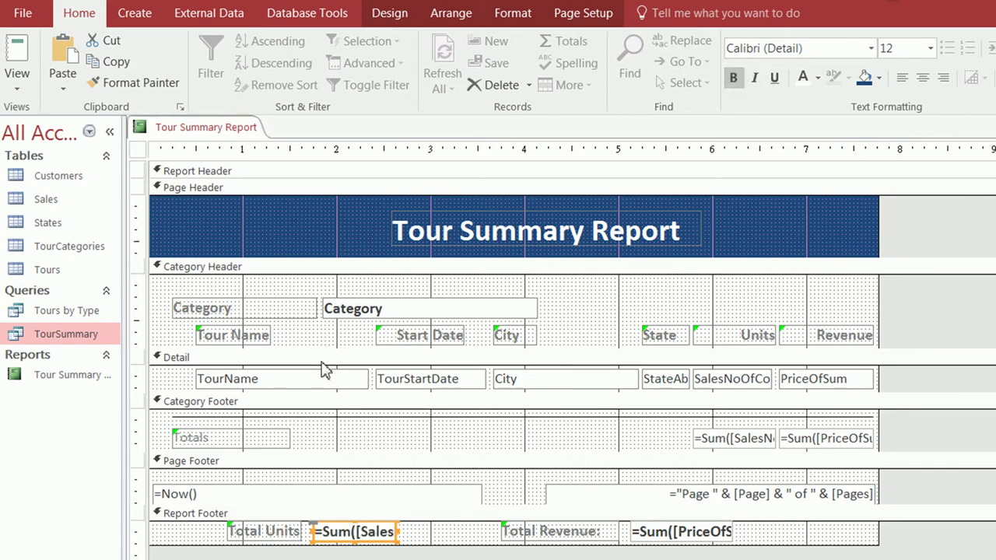
Make the Totals label in the Category Footer bold at font size 12
{"action": "left_click", "coordinate": [282, 438]}
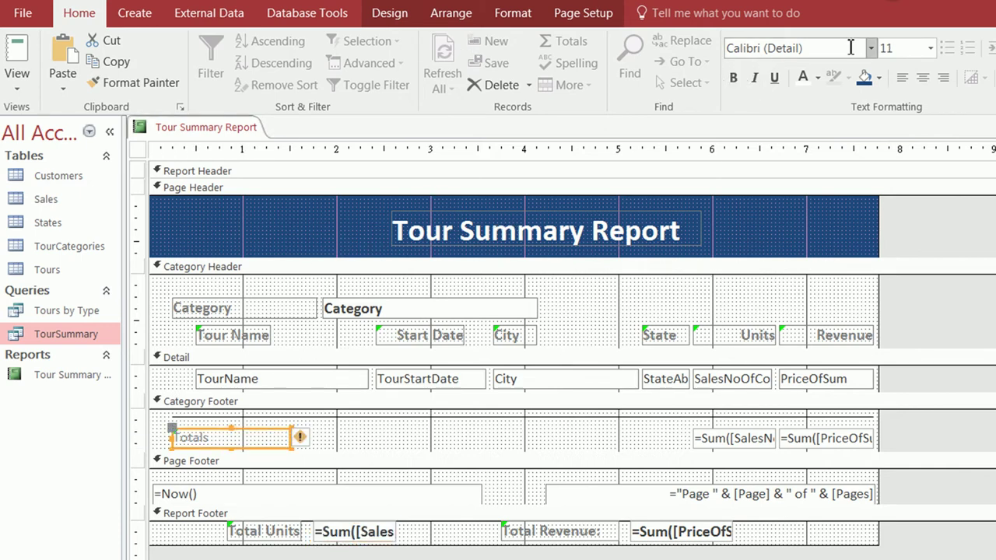
{"action": "left_click", "coordinate": [734, 79]}
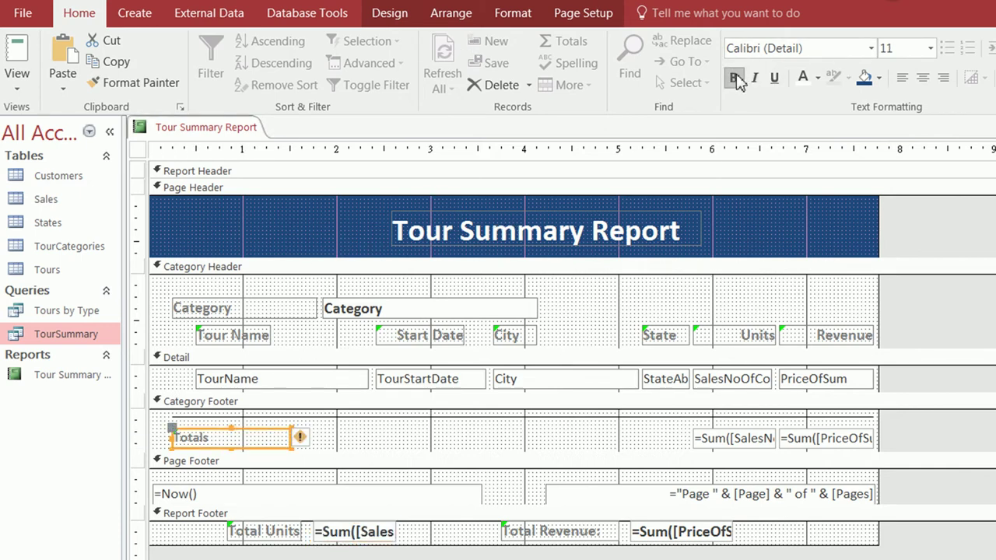
{"action": "left_click", "coordinate": [930, 48]}
{"action": "left_click", "coordinate": [888, 145]}
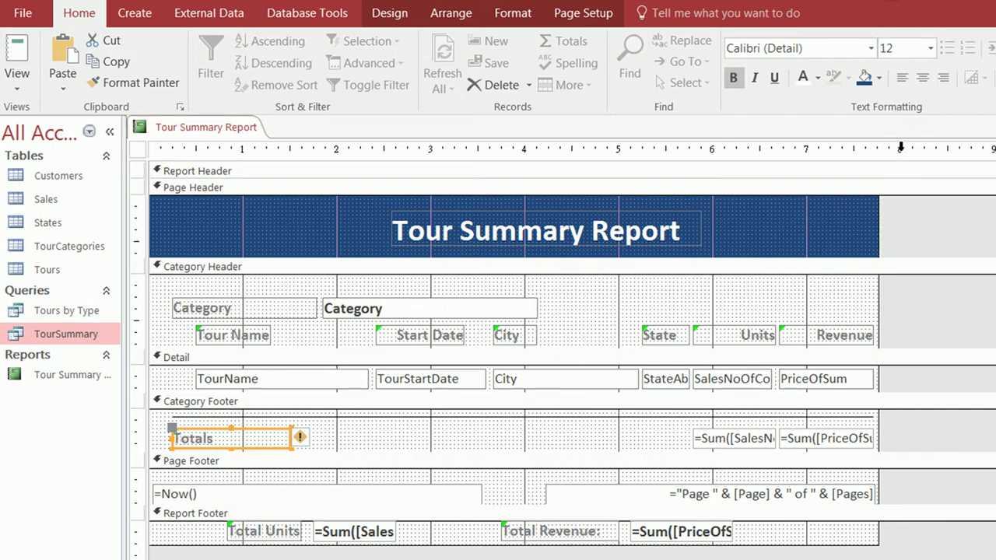
Make the units and revenue Sum text boxes in the Category Footer bold at font size 12, and save the report
{"action": "left_click", "coordinate": [753, 439]}
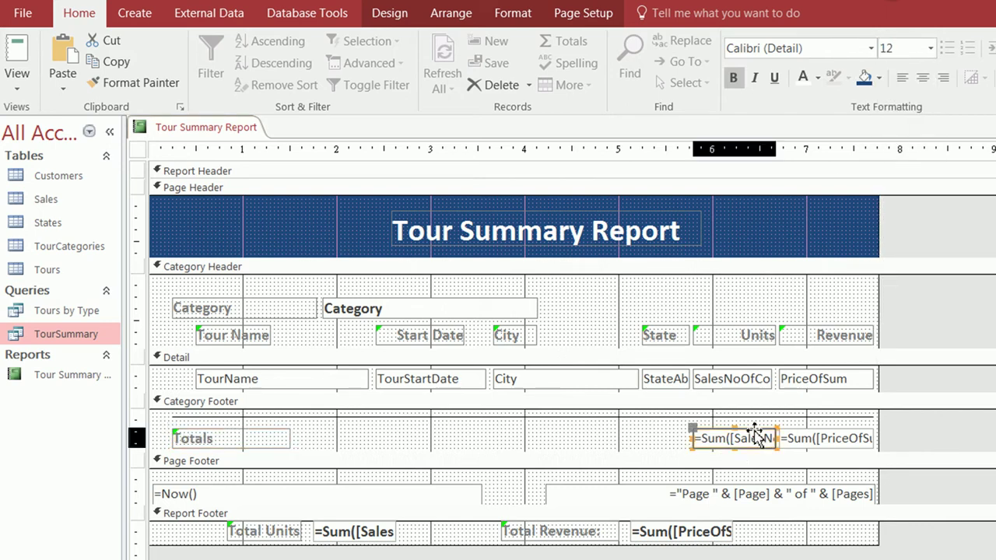
{"action": "left_click", "coordinate": [930, 50]}
{"action": "left_click", "coordinate": [895, 145]}
{"action": "left_click", "coordinate": [732, 78]}
{"action": "left_click", "coordinate": [829, 434]}
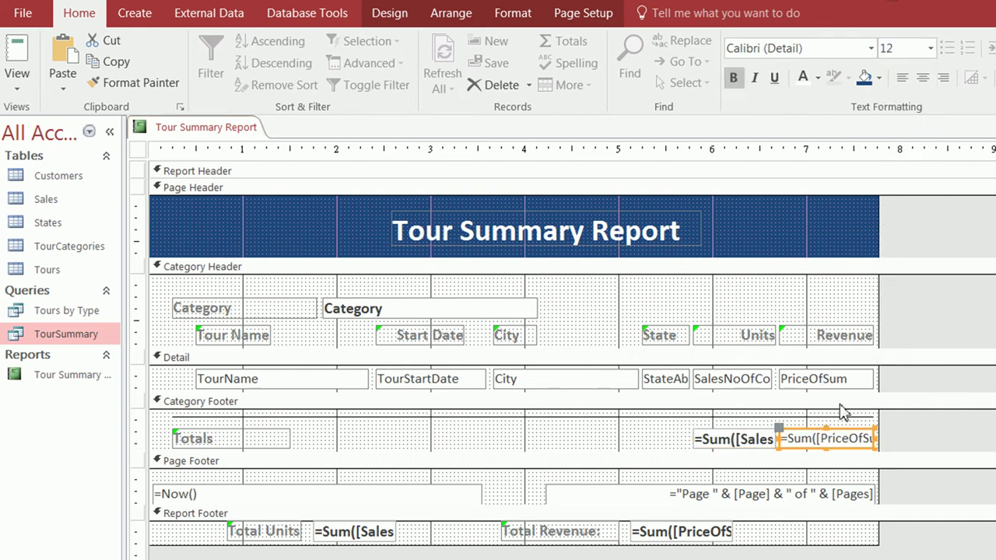
{"action": "left_click", "coordinate": [930, 50]}
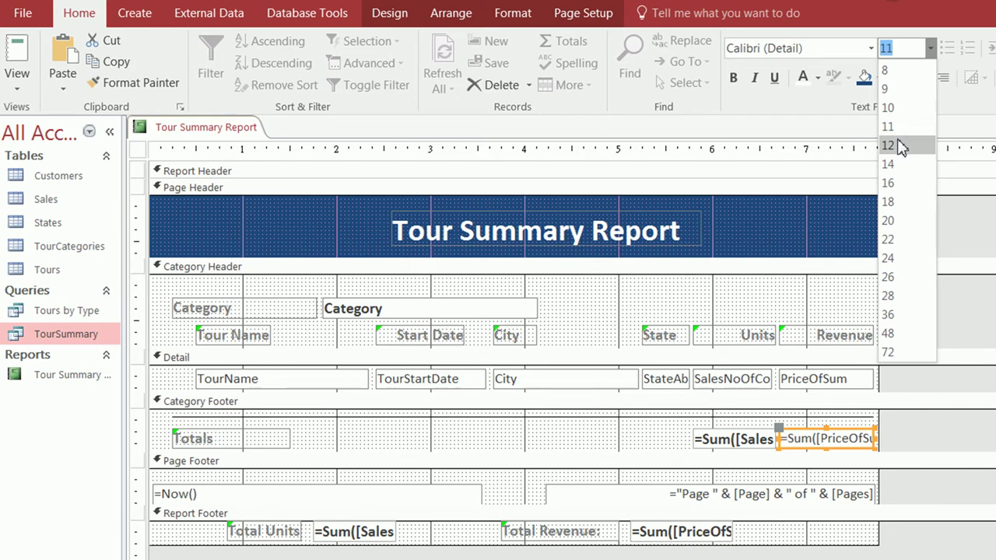
{"action": "left_click", "coordinate": [889, 145]}
{"action": "left_click", "coordinate": [732, 78]}
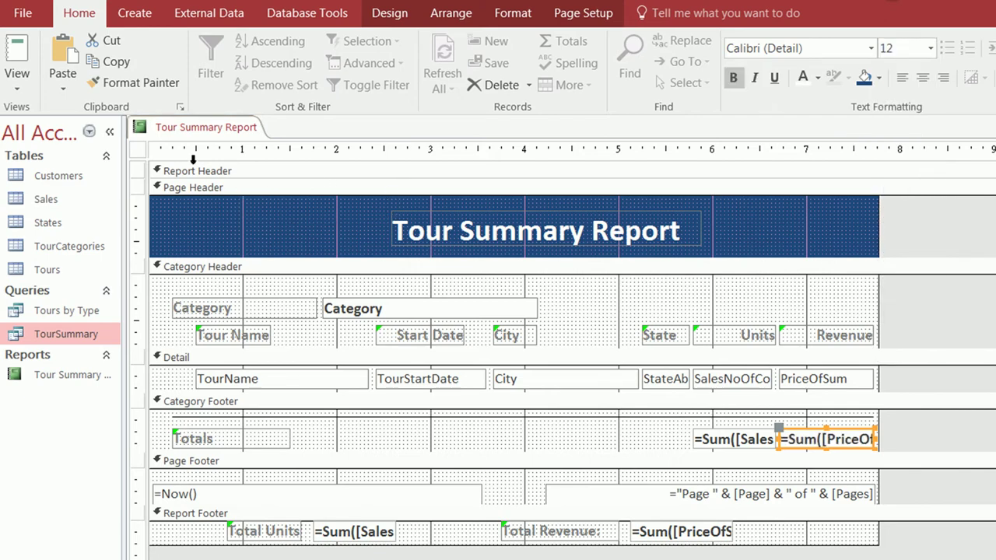
{"action": "right_click", "coordinate": [210, 131]}
{"action": "left_click", "coordinate": [280, 143]}
Examine the category headings, category totals and grand totals of the whole report in Report View
{"action": "right_click", "coordinate": [245, 128]}
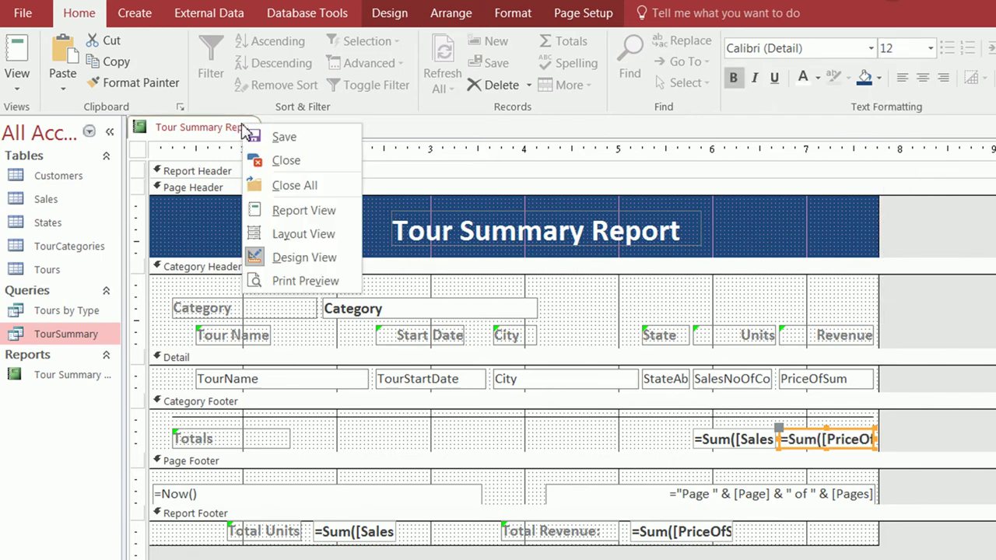
{"action": "left_click", "coordinate": [303, 210]}
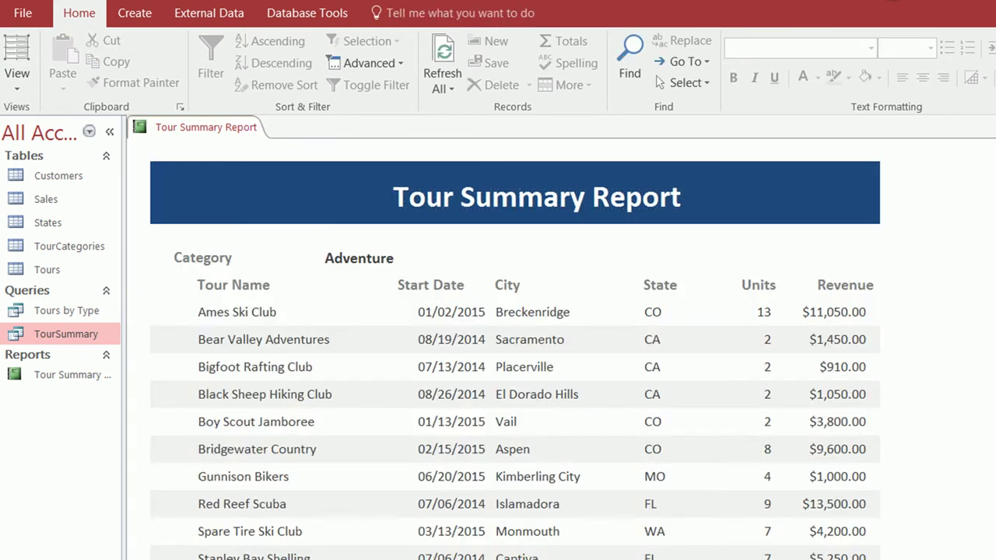
{"action": "scroll", "coordinate": [924, 376], "scroll_direction": "down", "scroll_amount": 3}
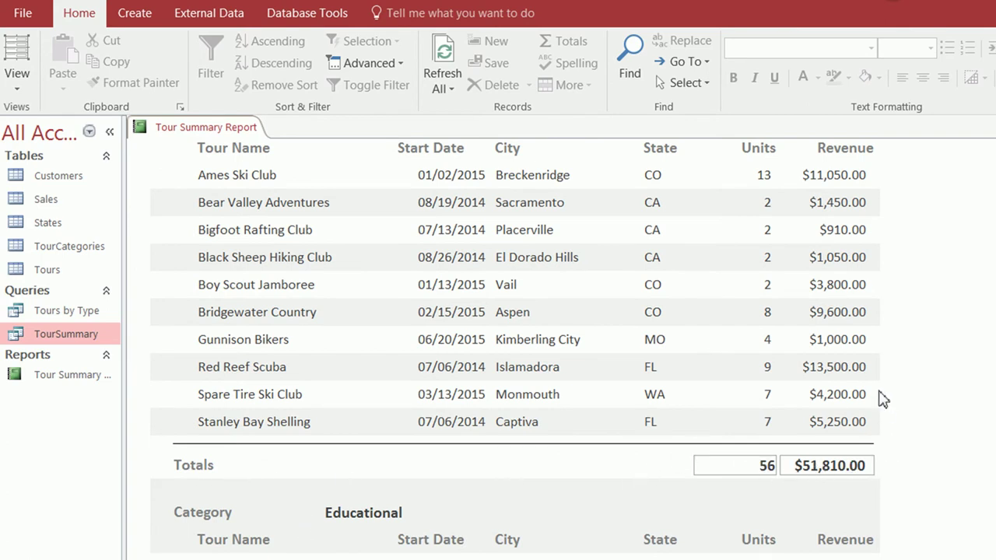
{"action": "scroll", "coordinate": [515, 342], "scroll_direction": "down", "scroll_amount": 6}
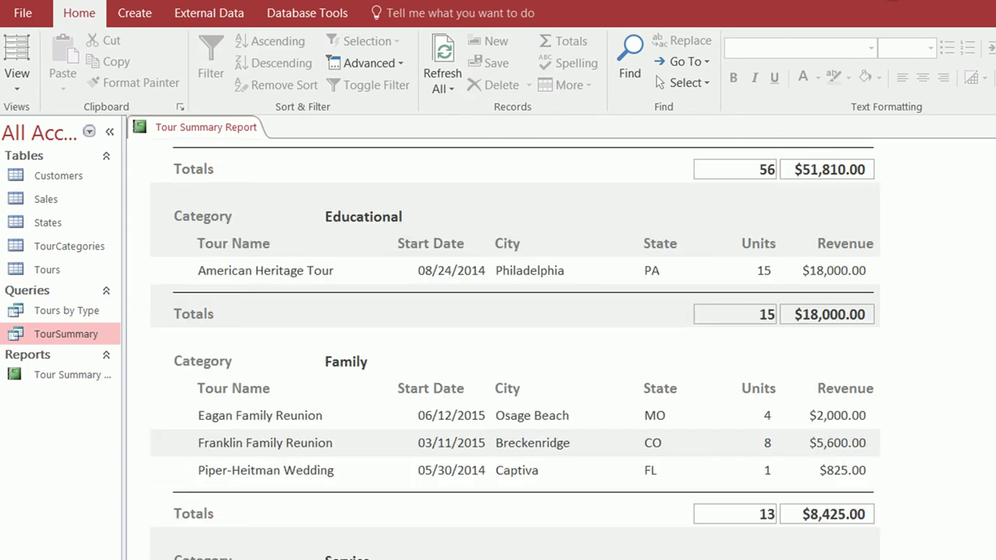
{"action": "scroll", "coordinate": [515, 348], "scroll_direction": "down", "scroll_amount": 6}
{"action": "scroll", "coordinate": [515, 349], "scroll_direction": "down", "scroll_amount": 1}
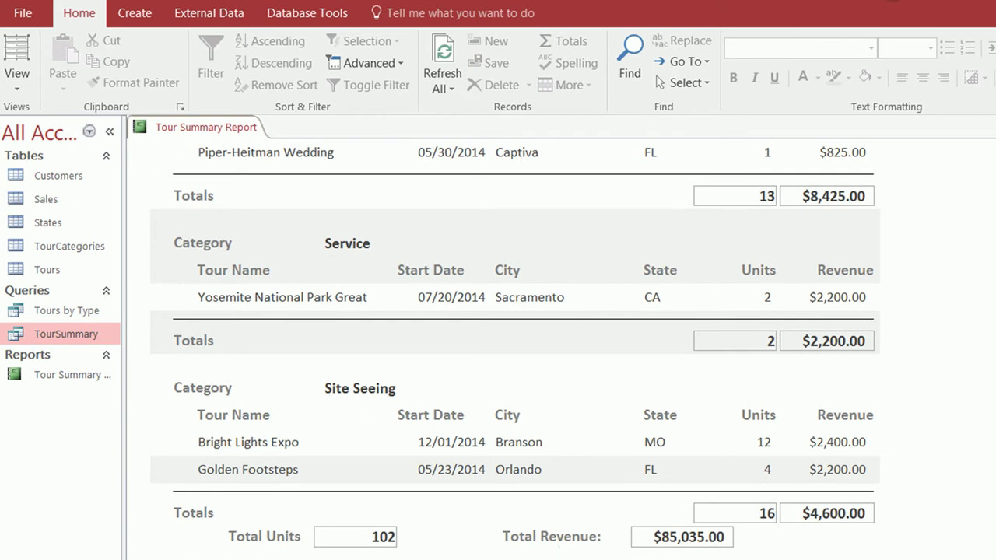
{"action": "scroll", "coordinate": [721, 414], "scroll_direction": "up", "scroll_amount": 7}
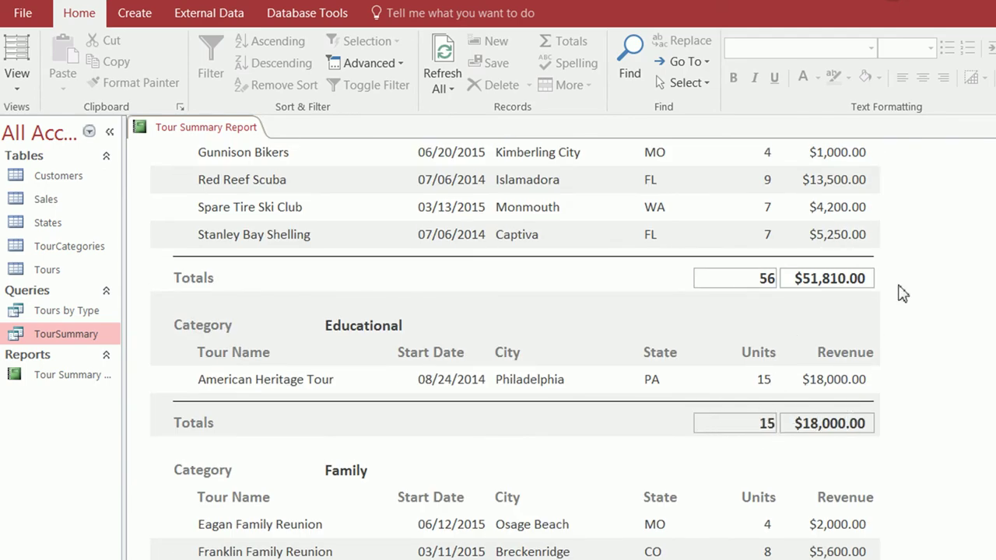
{"action": "scroll", "coordinate": [804, 476], "scroll_direction": "up", "scroll_amount": 5}
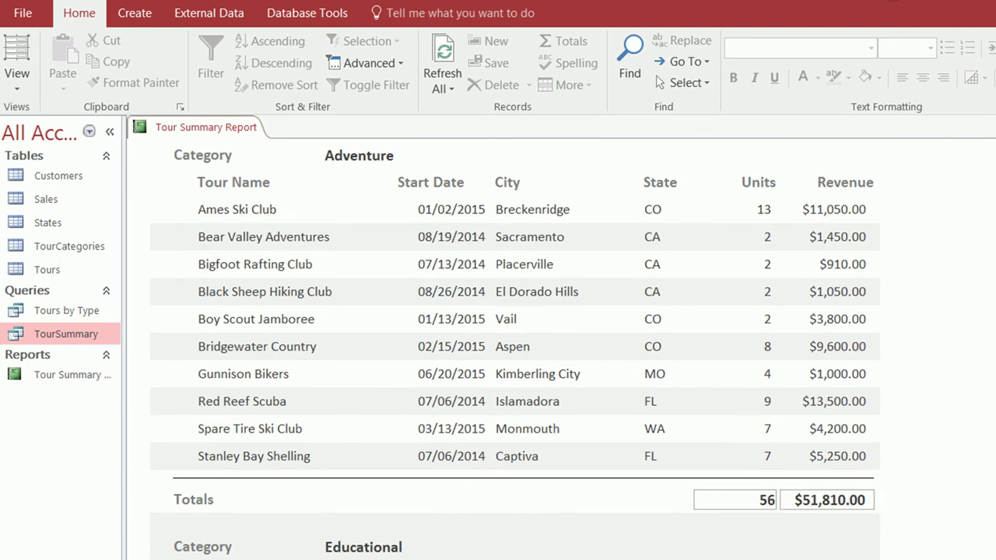
{"action": "scroll", "coordinate": [514, 350], "scroll_direction": "up", "scroll_amount": 2}
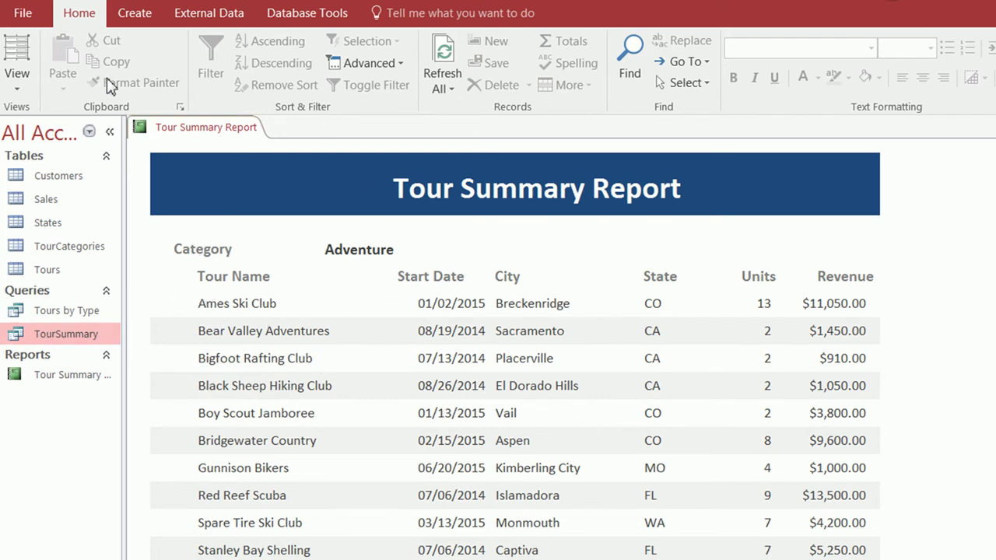
Return to Design View and set the border style of the units Sum text box in the Category Footer to Transparent
{"action": "right_click", "coordinate": [238, 130]}
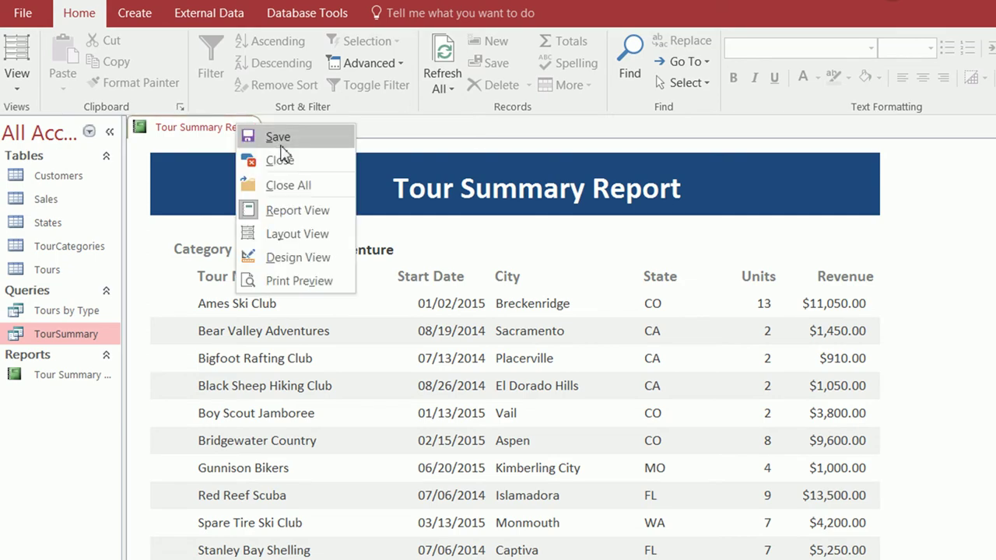
{"action": "left_click", "coordinate": [290, 256]}
{"action": "left_click", "coordinate": [736, 440]}
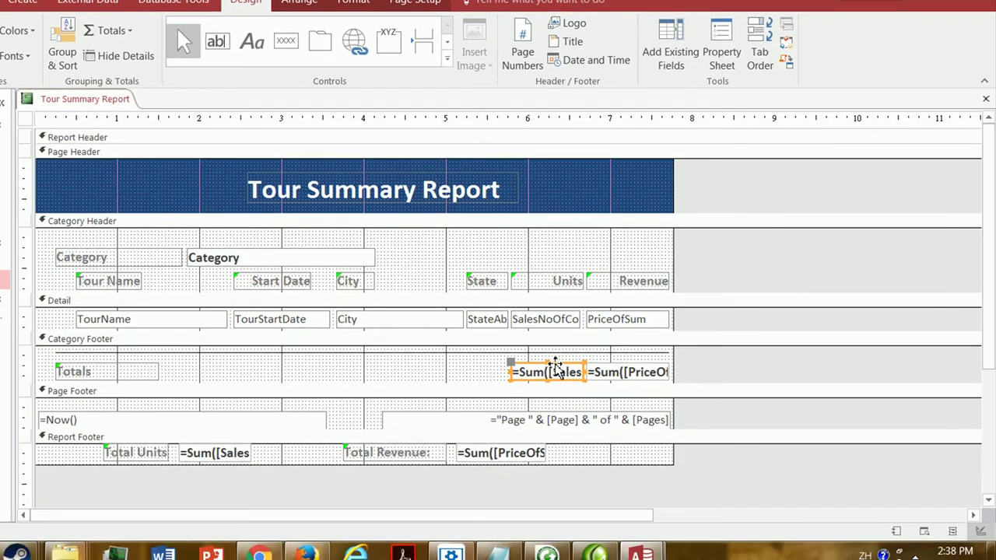
{"action": "right_click", "coordinate": [555, 367]}
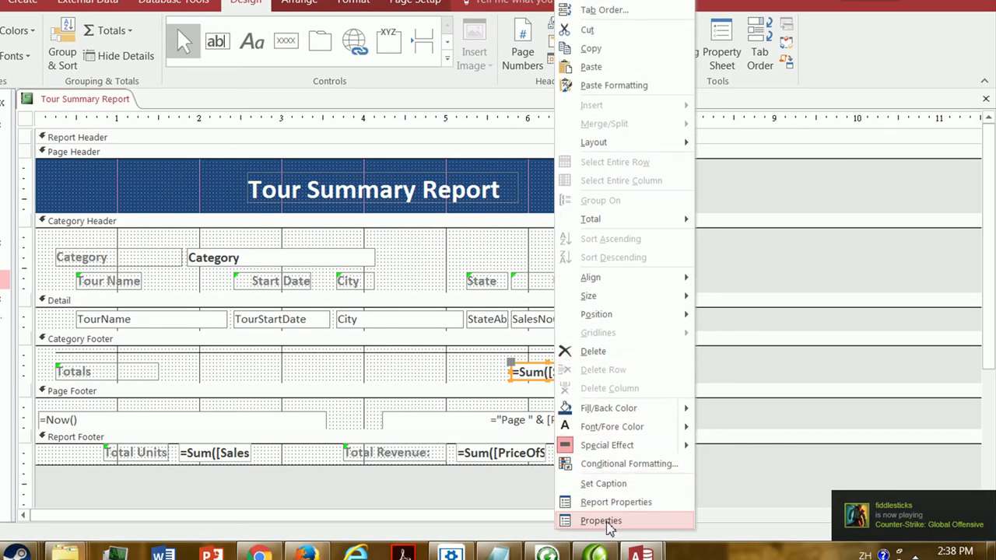
{"action": "left_click", "coordinate": [606, 522]}
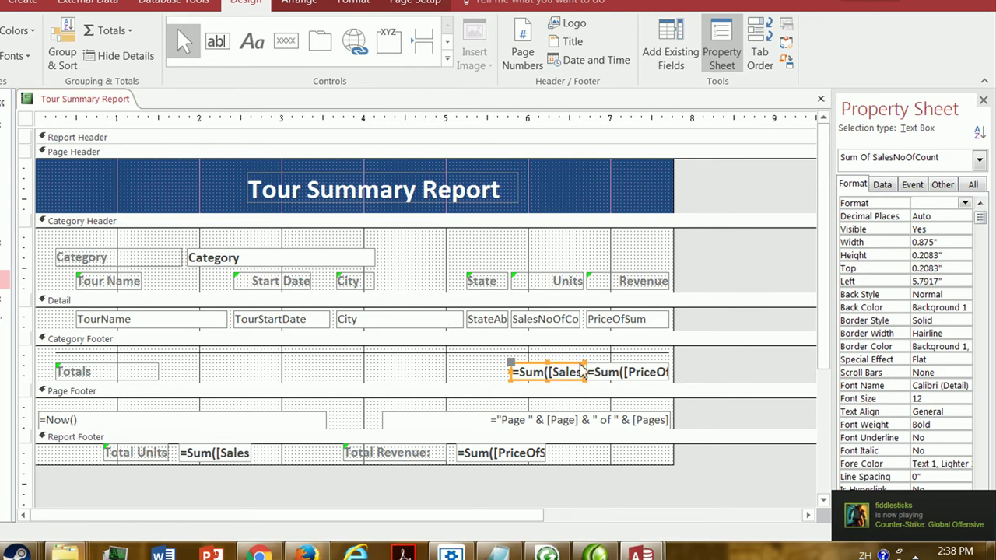
{"action": "left_click", "coordinate": [926, 322]}
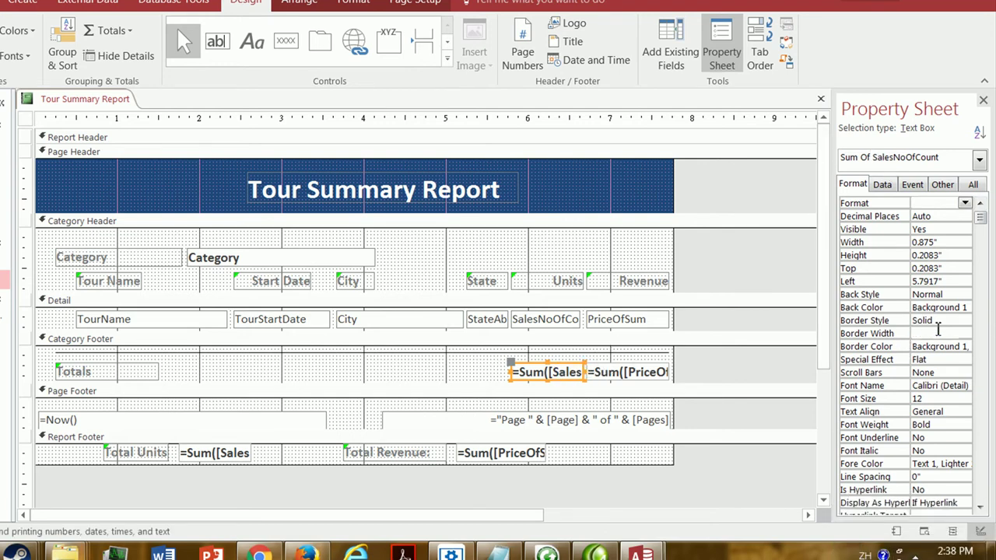
{"action": "left_click", "coordinate": [965, 320]}
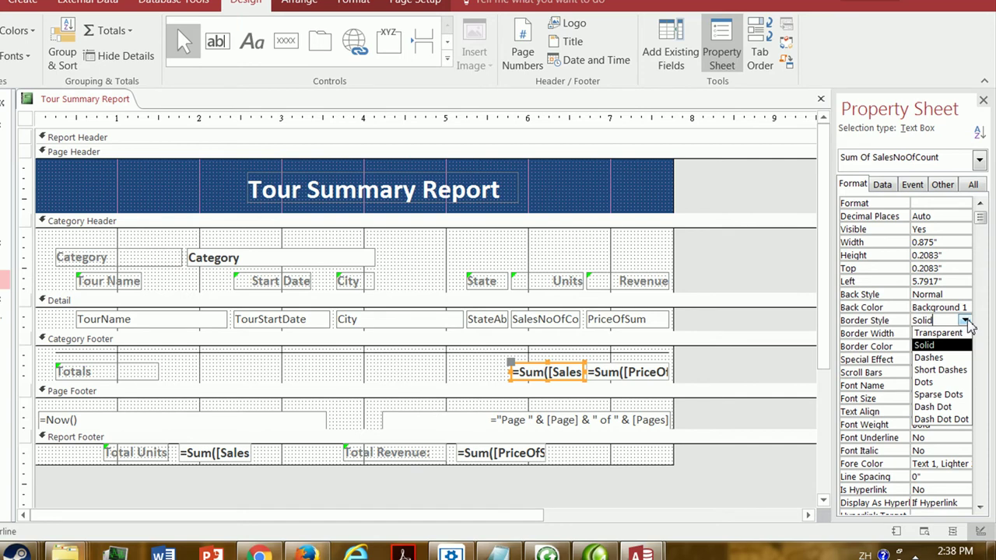
{"action": "left_click", "coordinate": [959, 332]}
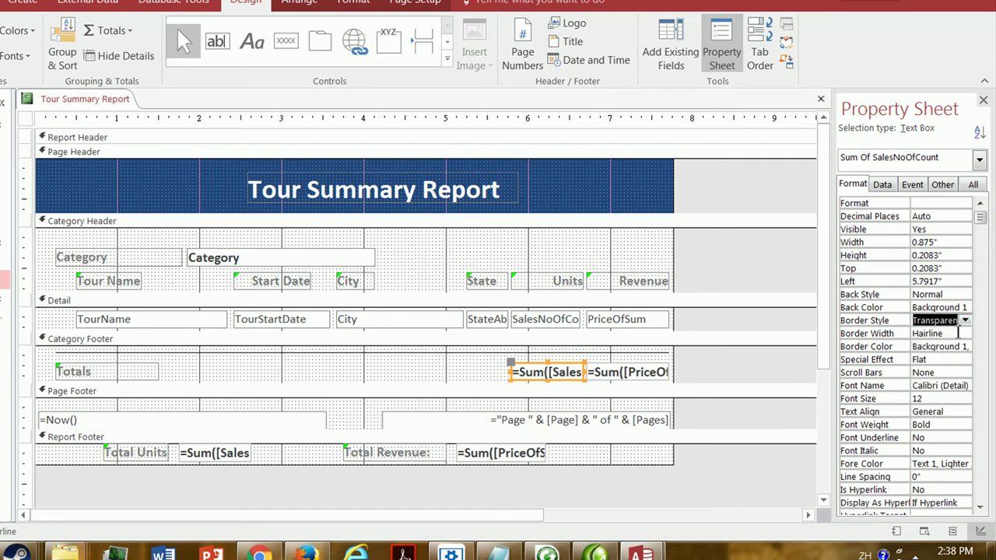
Set the border style of the revenue Sum text box in the Category Footer to Transparent and close its properties
{"action": "left_click", "coordinate": [660, 365]}
{"action": "left_click", "coordinate": [965, 321]}
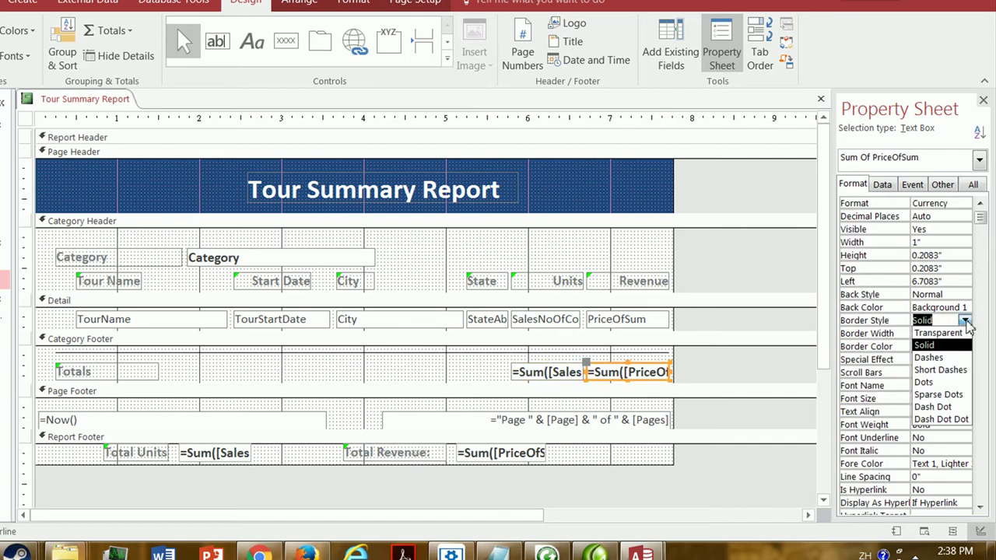
{"action": "left_click", "coordinate": [958, 333]}
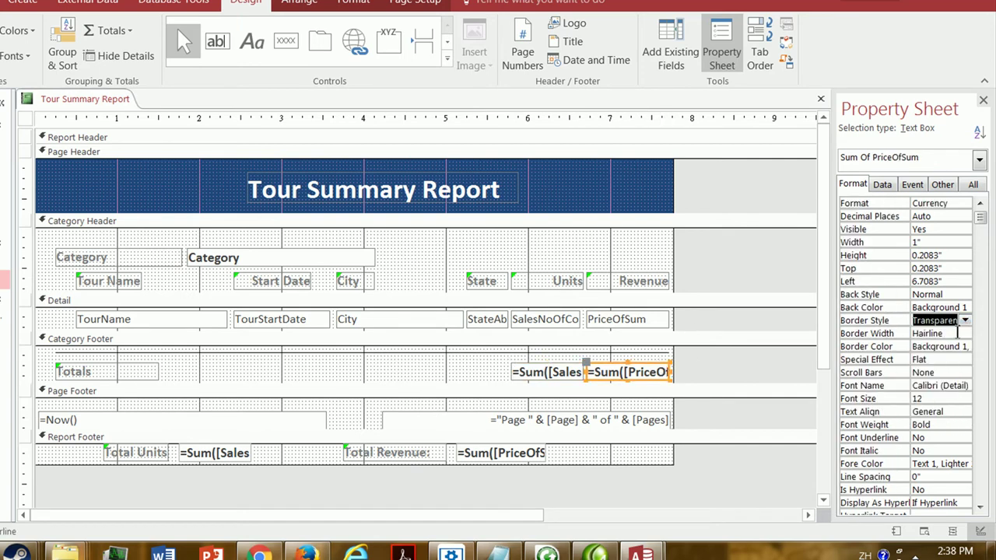
{"action": "left_click", "coordinate": [984, 101]}
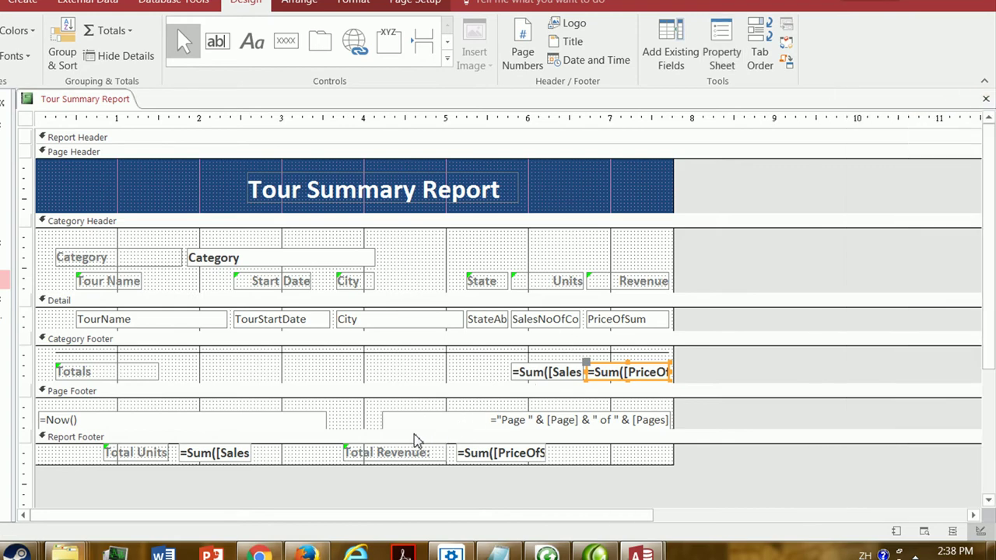
Set the border style of the Total Units Sum text box in the Report Footer to Transparent
{"action": "left_click", "coordinate": [217, 452]}
{"action": "right_click", "coordinate": [221, 447]}
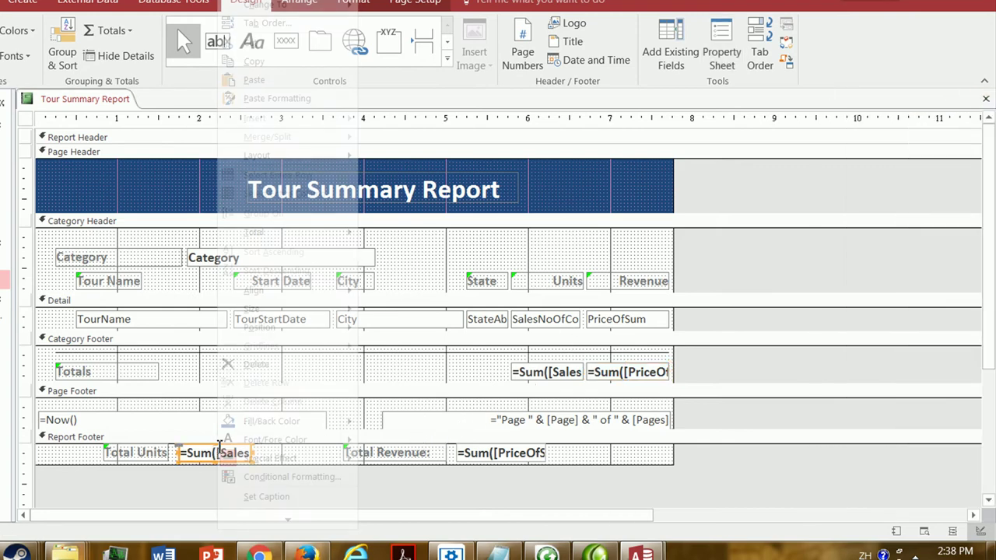
{"action": "left_click", "coordinate": [299, 520]}
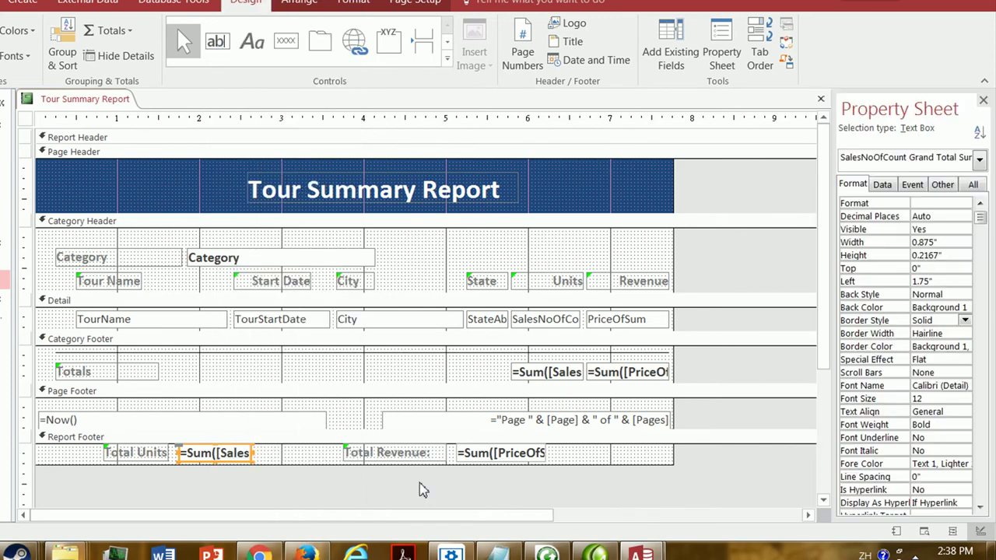
{"action": "left_click", "coordinate": [965, 321]}
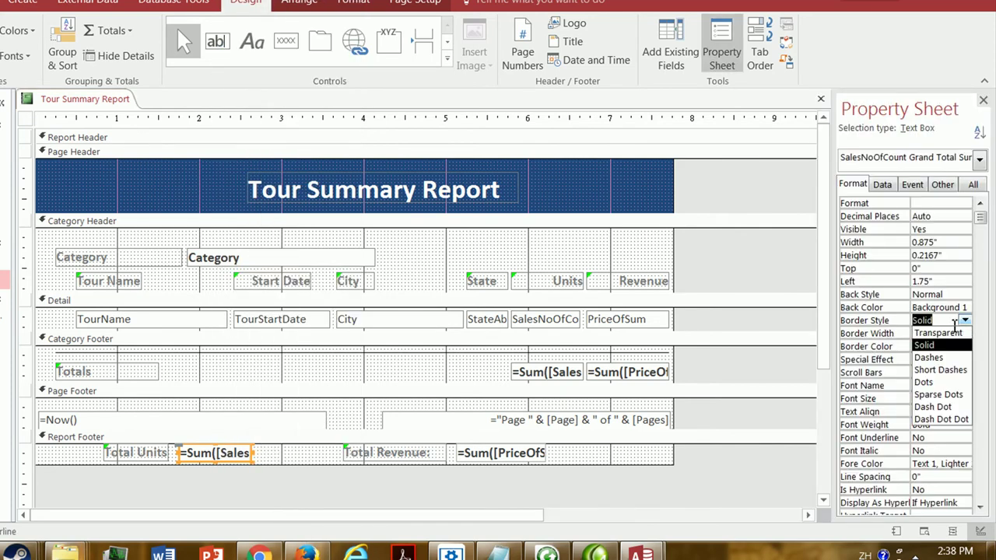
{"action": "left_click", "coordinate": [937, 333]}
Set the border style of the Total Revenue Sum text box in the Report Footer to Transparent, and save the report
{"action": "left_click", "coordinate": [526, 459]}
{"action": "left_click", "coordinate": [524, 455]}
{"action": "left_click", "coordinate": [526, 457]}
{"action": "left_click", "coordinate": [534, 455]}
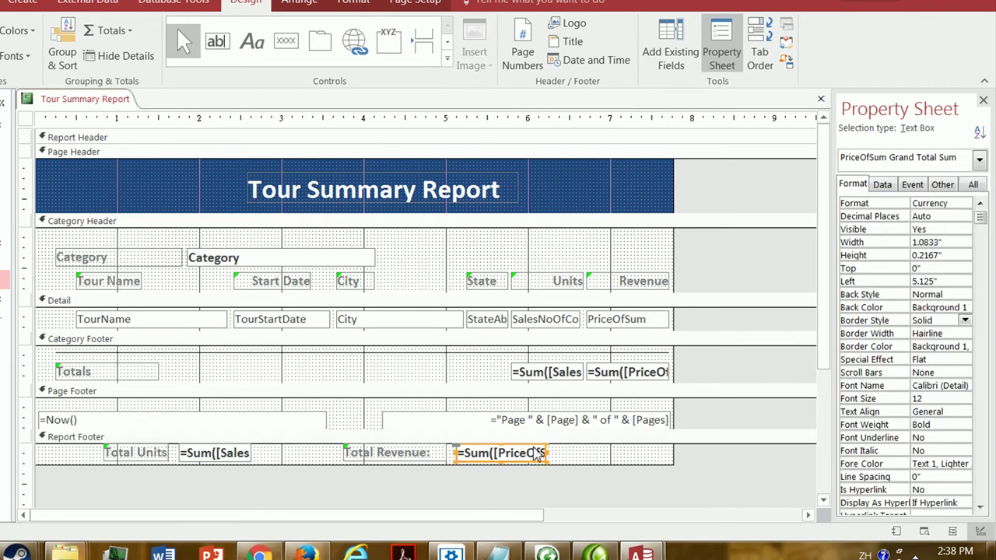
{"action": "left_click", "coordinate": [964, 320]}
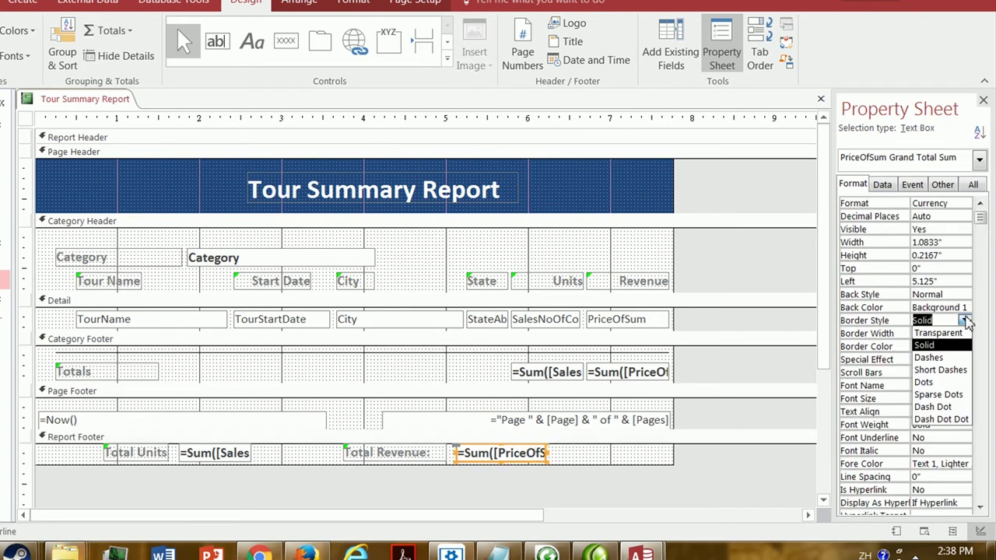
{"action": "left_click", "coordinate": [957, 333]}
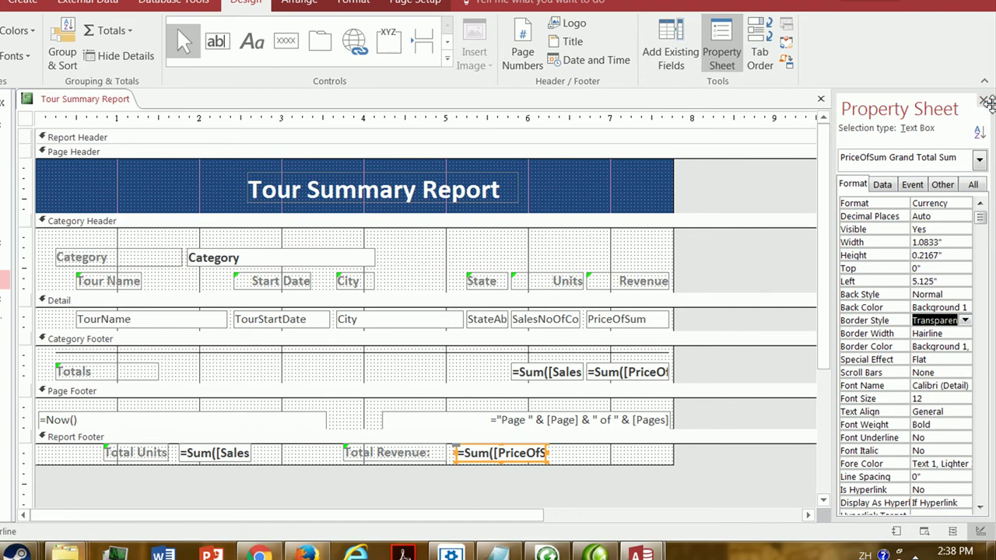
{"action": "right_click", "coordinate": [112, 104]}
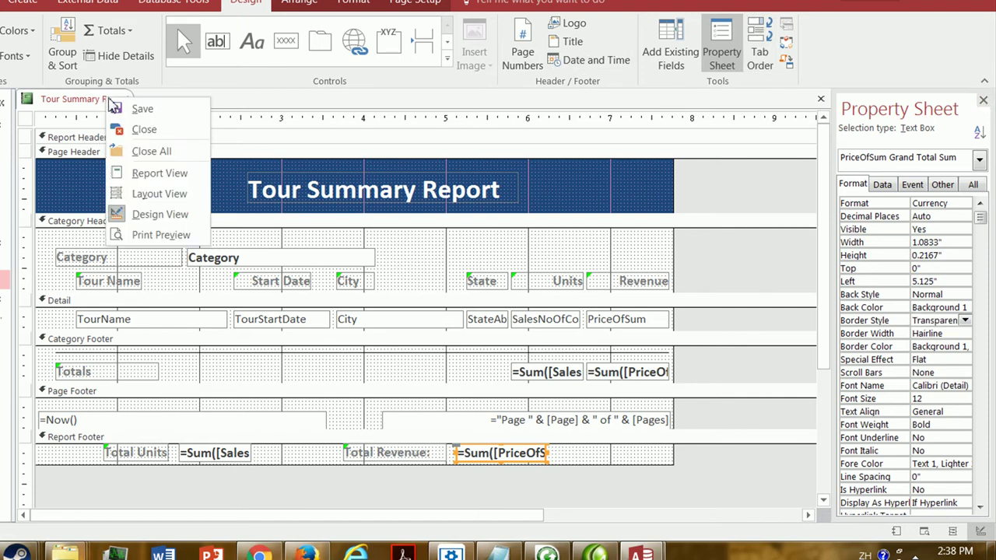
{"action": "left_click", "coordinate": [142, 110]}
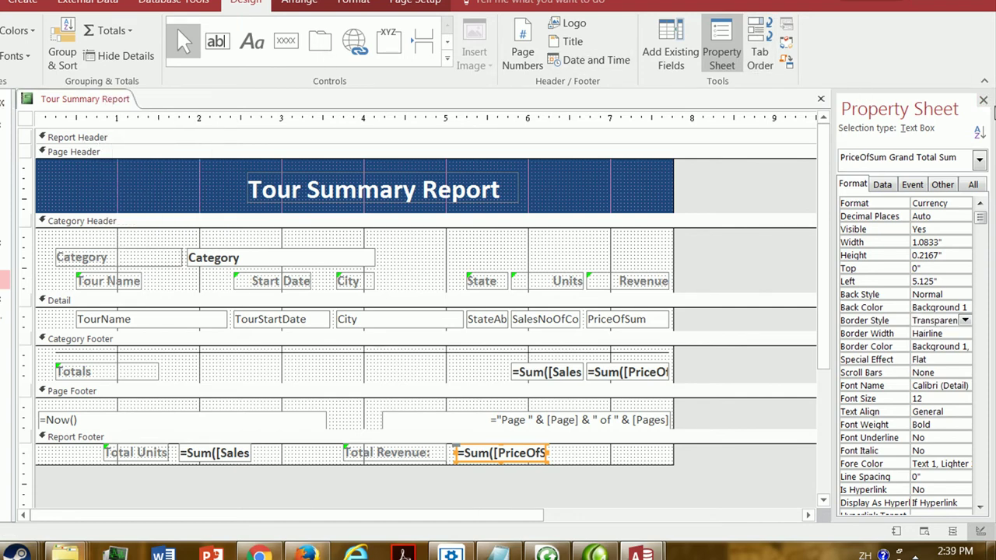
{"action": "left_click", "coordinate": [983, 101]}
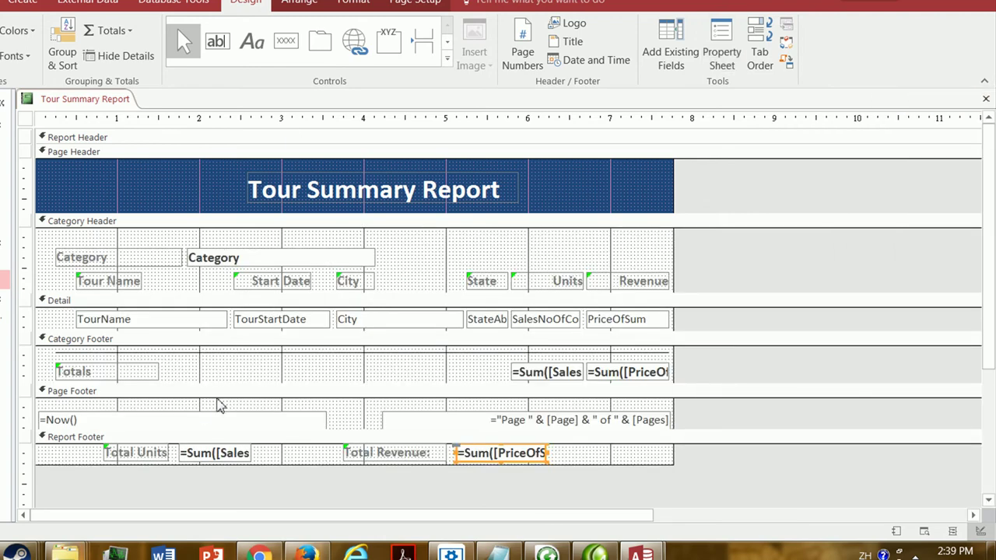
Check the borders of the category totals and grand totals throughout the report in Report View
{"action": "right_click", "coordinate": [109, 104]}
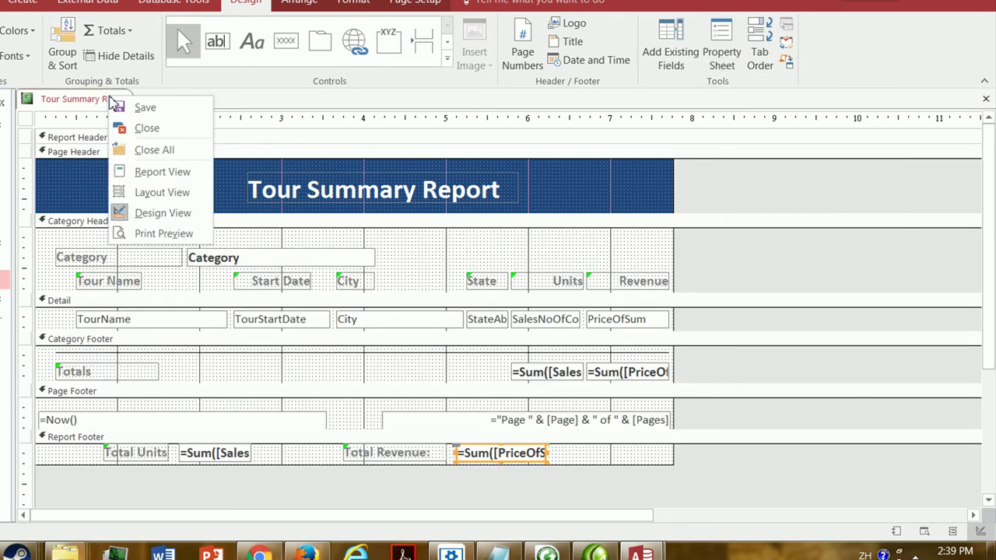
{"action": "left_click", "coordinate": [163, 171]}
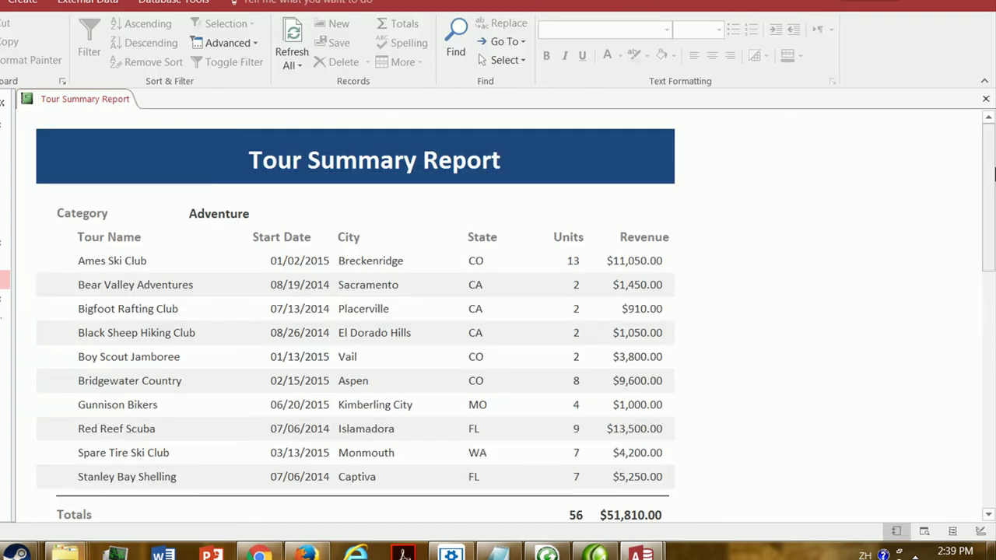
{"action": "left_click_drag", "start_coordinate": [994, 172], "coordinate": [993, 399]}
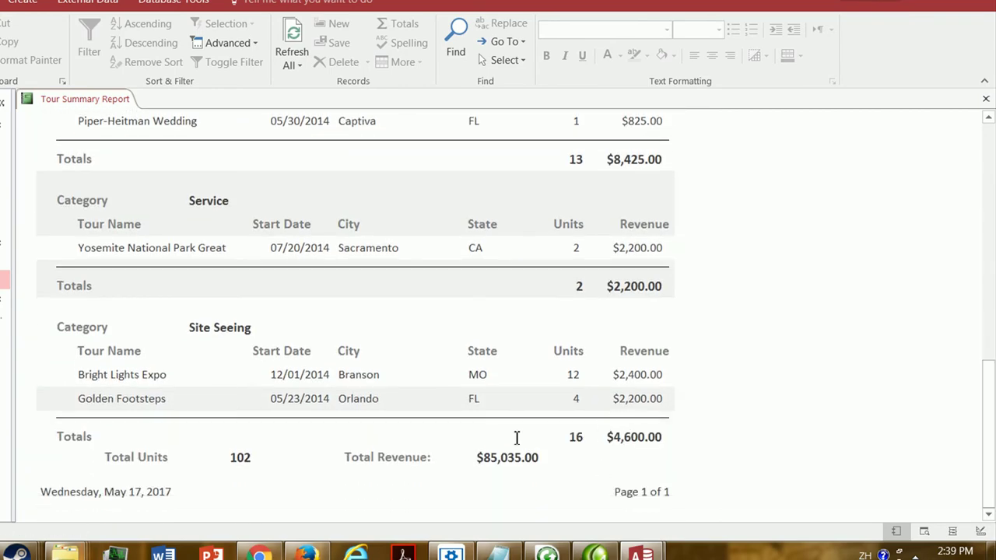
{"action": "left_click_drag", "start_coordinate": [994, 464], "coordinate": [994, 228]}
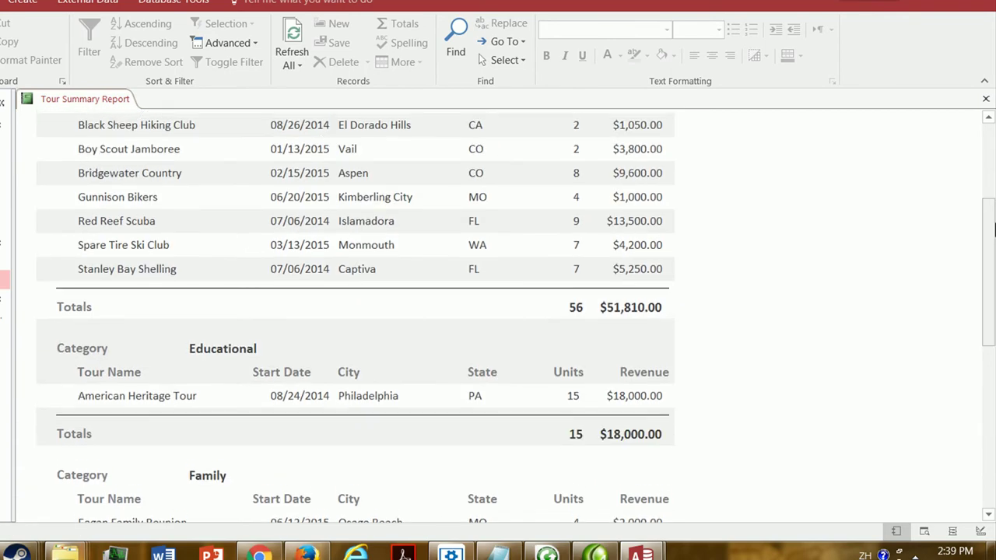
Open the Tour Summary Report in Print Preview and examine the layout, grand totals and page footers on both pages
{"action": "right_click", "coordinate": [103, 97]}
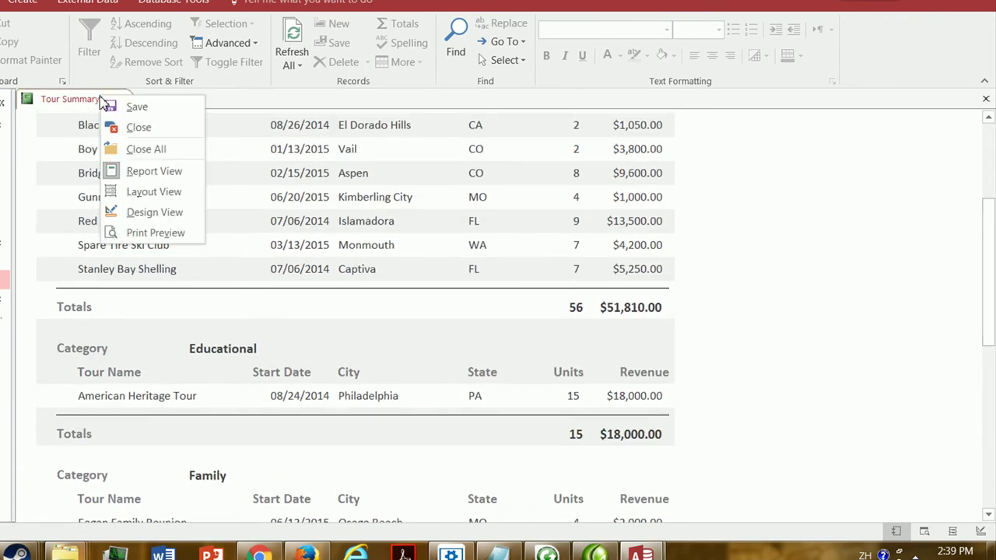
{"action": "left_click", "coordinate": [165, 233]}
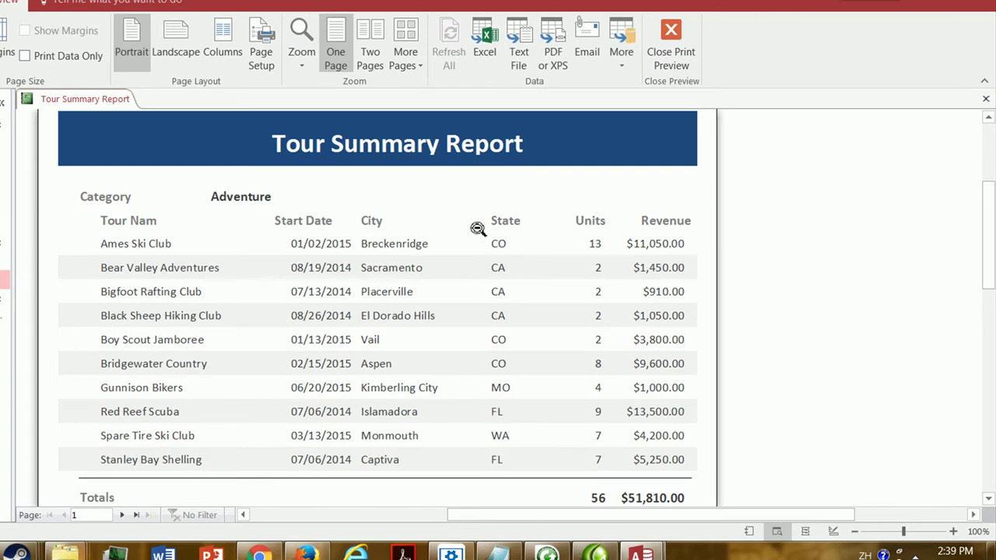
{"action": "left_click_drag", "start_coordinate": [993, 231], "coordinate": [993, 450]}
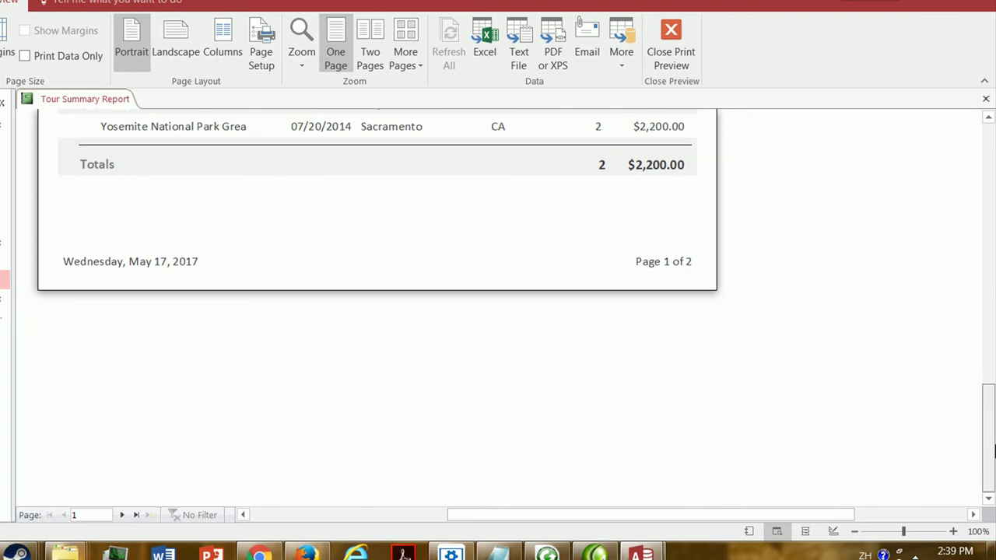
{"action": "left_click_drag", "start_coordinate": [993, 517], "coordinate": [971, 208]}
{"action": "scroll", "coordinate": [971, 207], "scroll_direction": "down", "scroll_amount": 10}
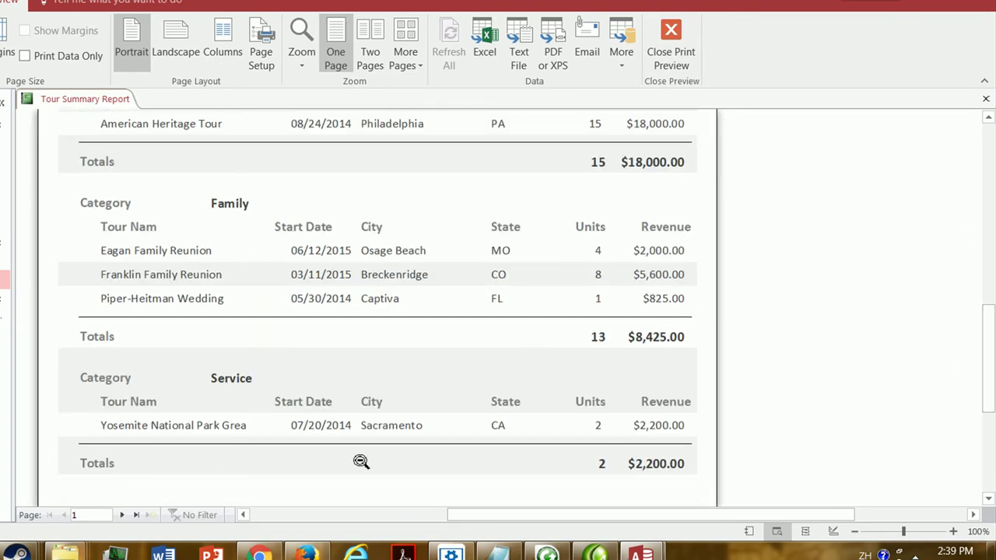
{"action": "left_click", "coordinate": [122, 515]}
{"action": "left_click_drag", "start_coordinate": [988, 373], "coordinate": [992, 238]}
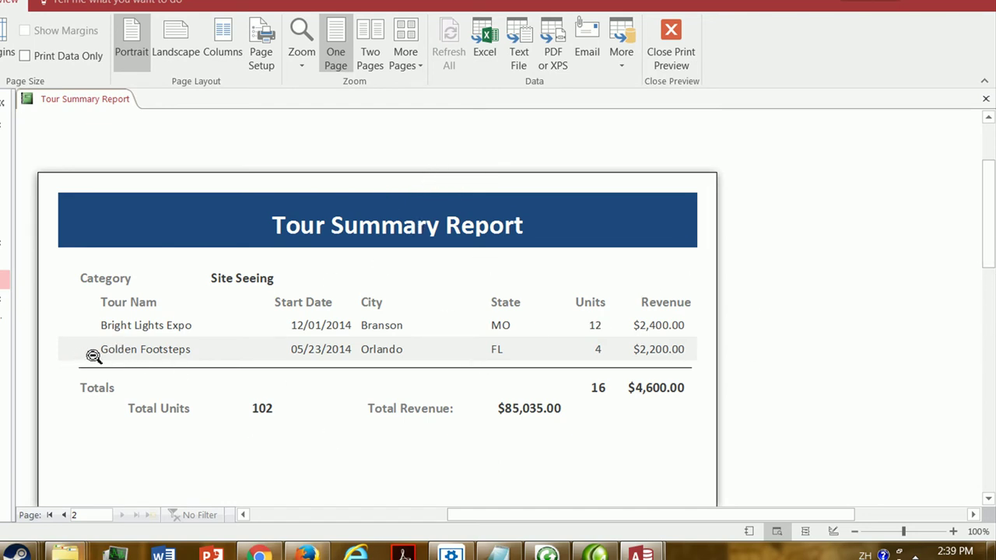
{"action": "left_click_drag", "start_coordinate": [994, 228], "coordinate": [993, 241]}
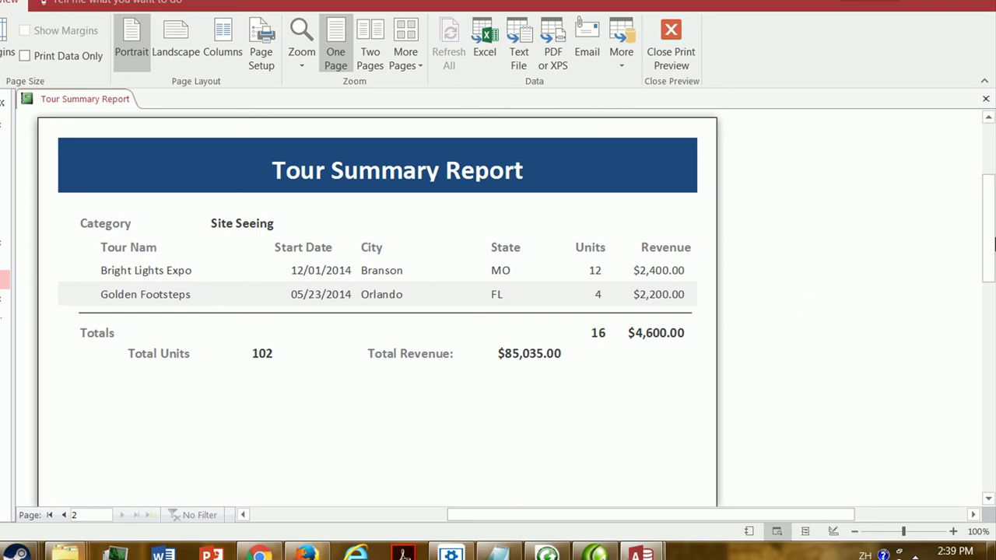
{"action": "scroll", "coordinate": [991, 214], "scroll_direction": "down", "scroll_amount": 10}
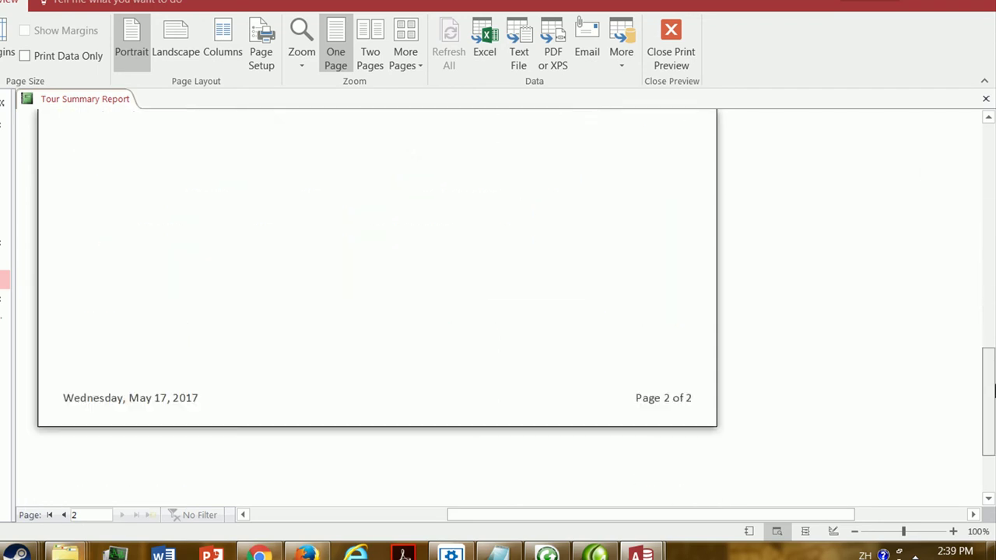
{"action": "left_click", "coordinate": [63, 516]}
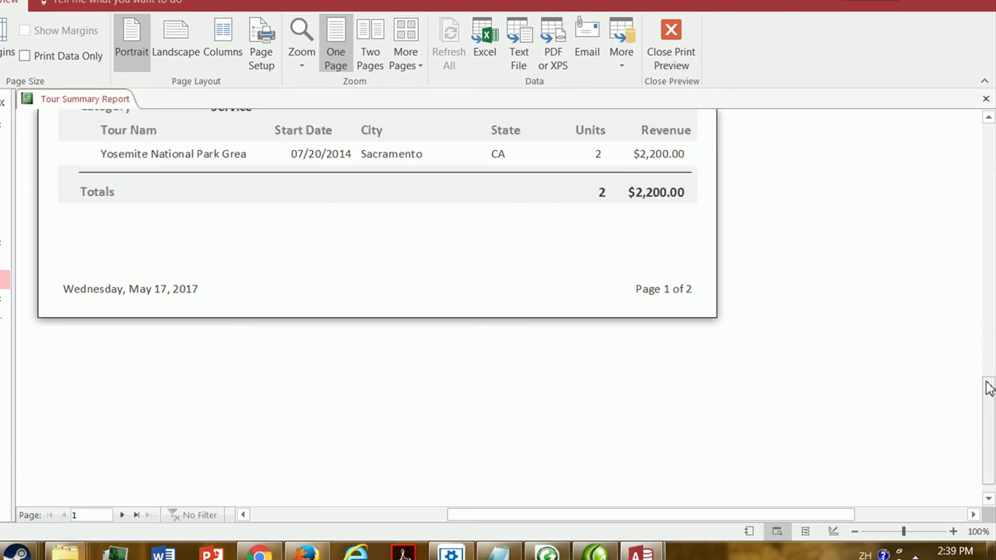
Review the category sections and their alternating background shading on page 1 of the print preview
{"action": "scroll", "coordinate": [986, 387], "scroll_direction": "up", "scroll_amount": 5}
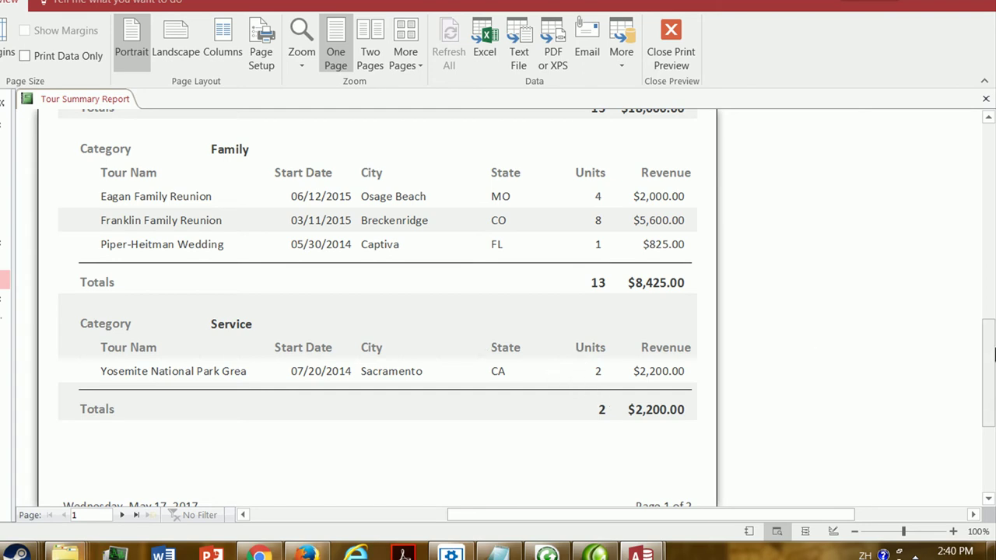
{"action": "left_click_drag", "start_coordinate": [993, 362], "coordinate": [993, 328]}
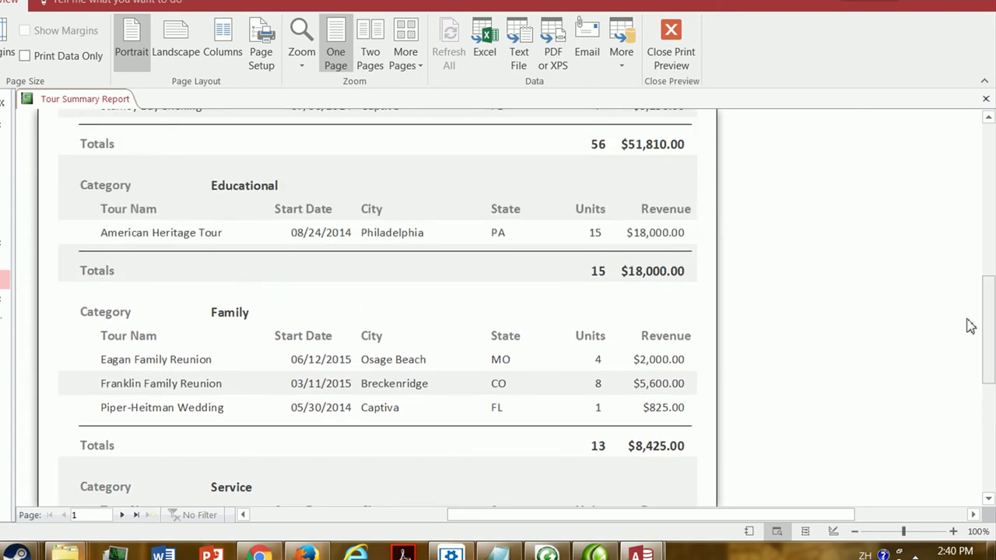
{"action": "left_click_drag", "start_coordinate": [993, 371], "coordinate": [993, 267]}
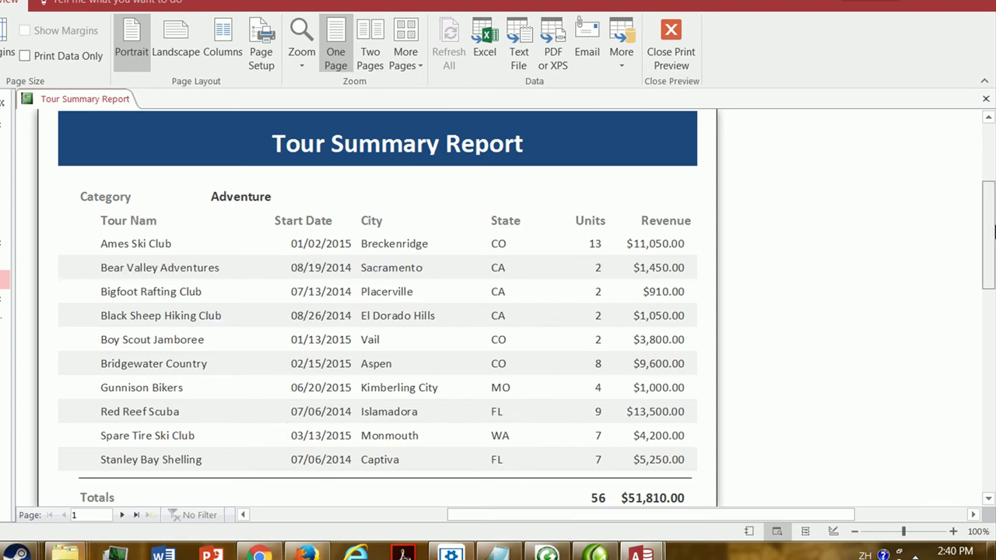
{"action": "scroll", "coordinate": [993, 231], "scroll_direction": "down", "scroll_amount": 1}
{"action": "scroll", "coordinate": [991, 231], "scroll_direction": "down", "scroll_amount": 11}
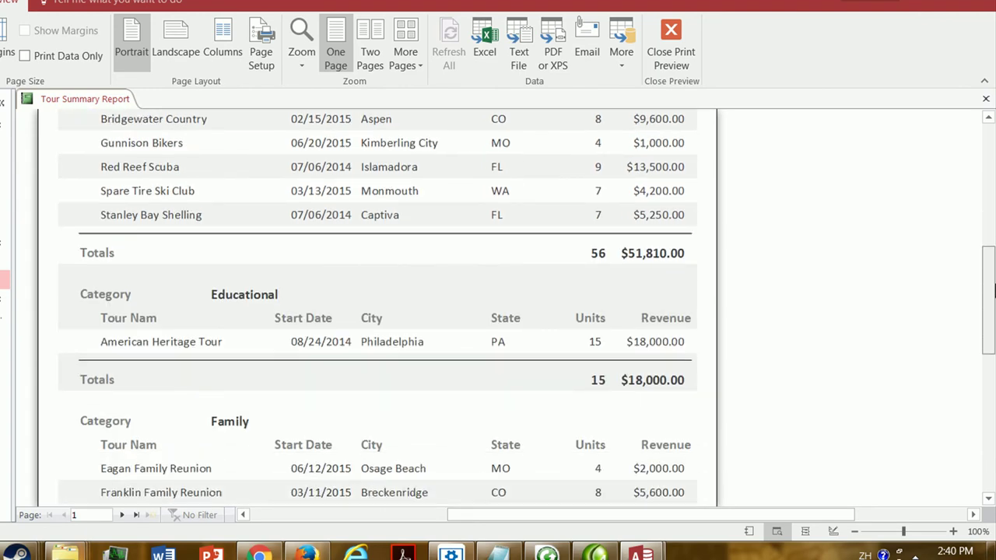
{"action": "scroll", "coordinate": [994, 231], "scroll_direction": "up", "scroll_amount": 11}
{"action": "scroll", "coordinate": [994, 231], "scroll_direction": "up", "scroll_amount": 1}
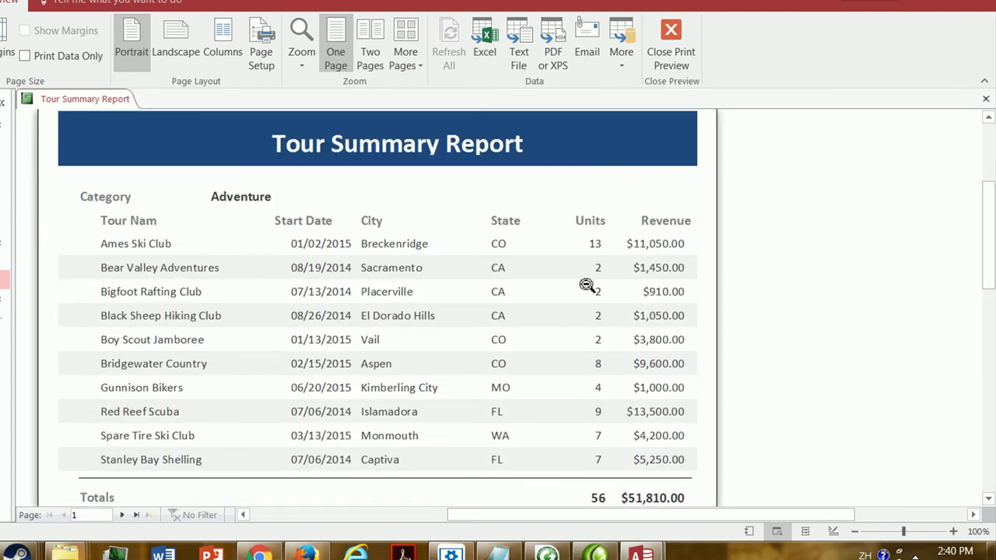
{"action": "scroll", "coordinate": [990, 257], "scroll_direction": "down", "scroll_amount": 8}
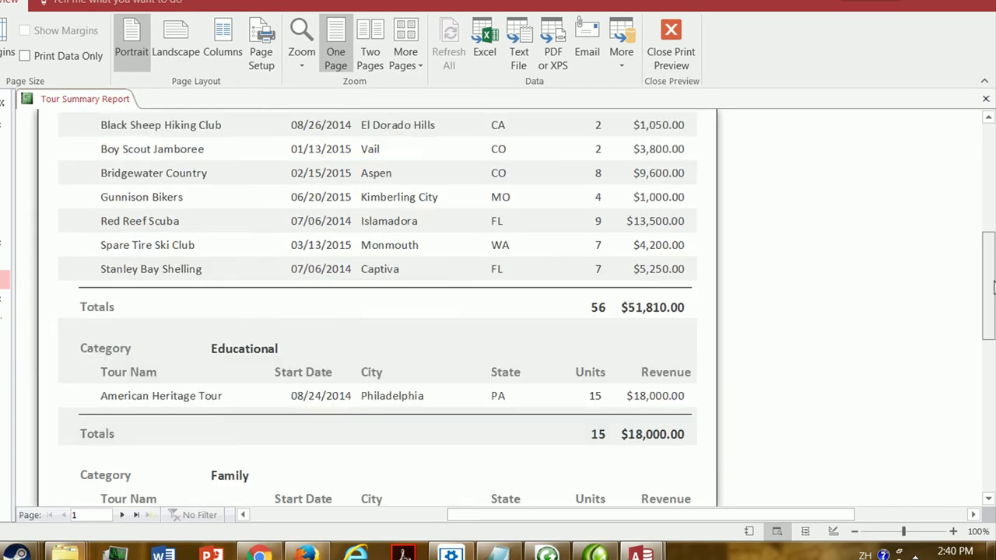
{"action": "left_click_drag", "start_coordinate": [993, 304], "coordinate": [993, 231]}
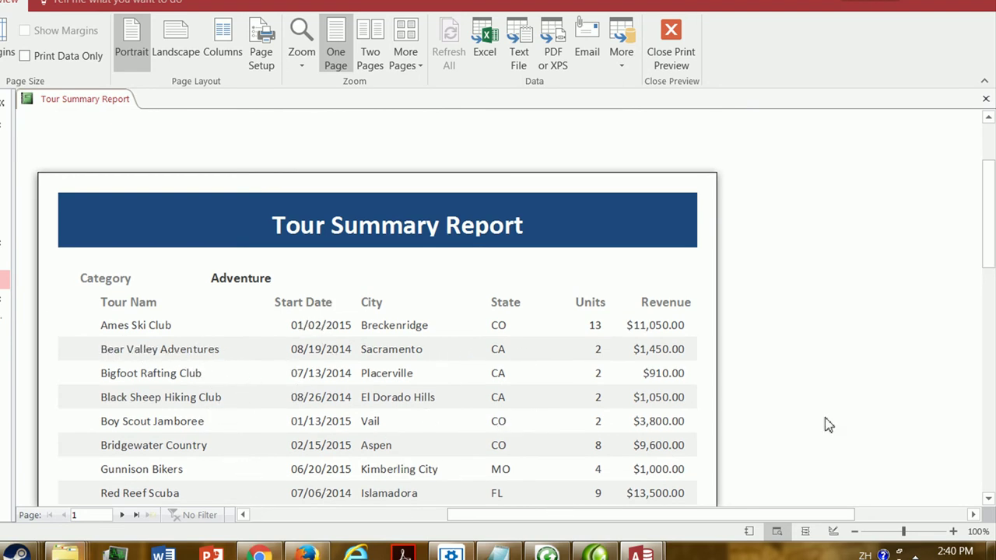
{"action": "left_click_drag", "start_coordinate": [989, 238], "coordinate": [992, 187]}
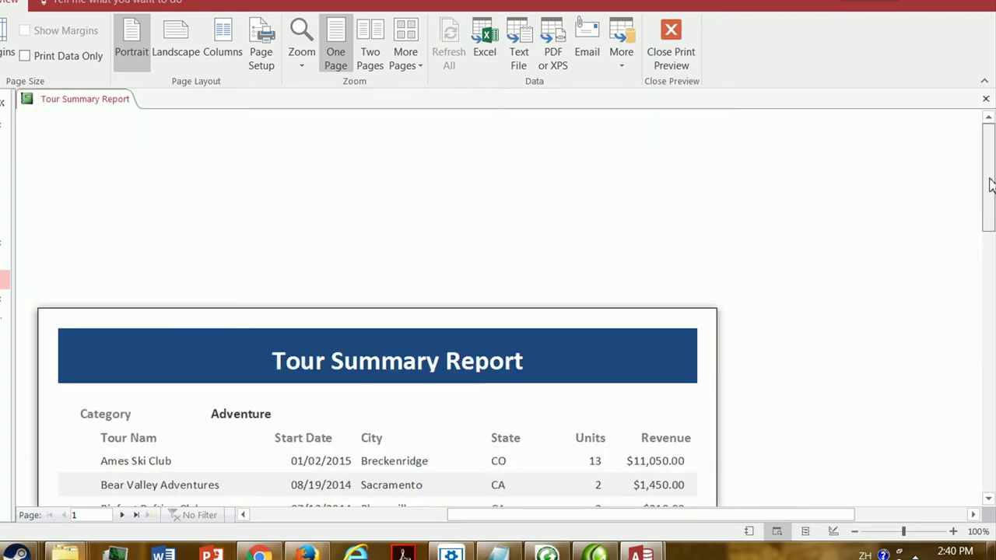
Switch the report to Design View and set the Category Header's alternate fill color to None
{"action": "right_click", "coordinate": [97, 99]}
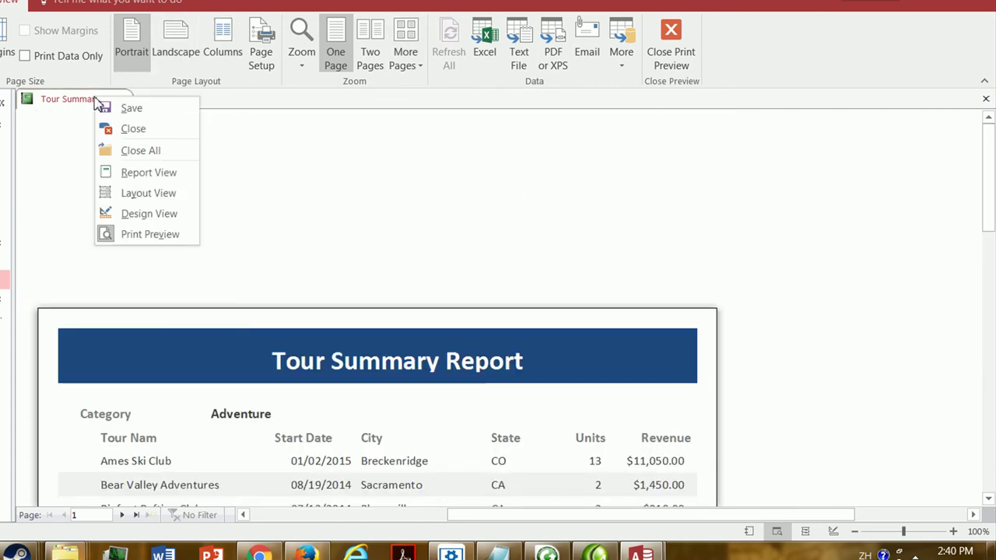
{"action": "left_click", "coordinate": [147, 216]}
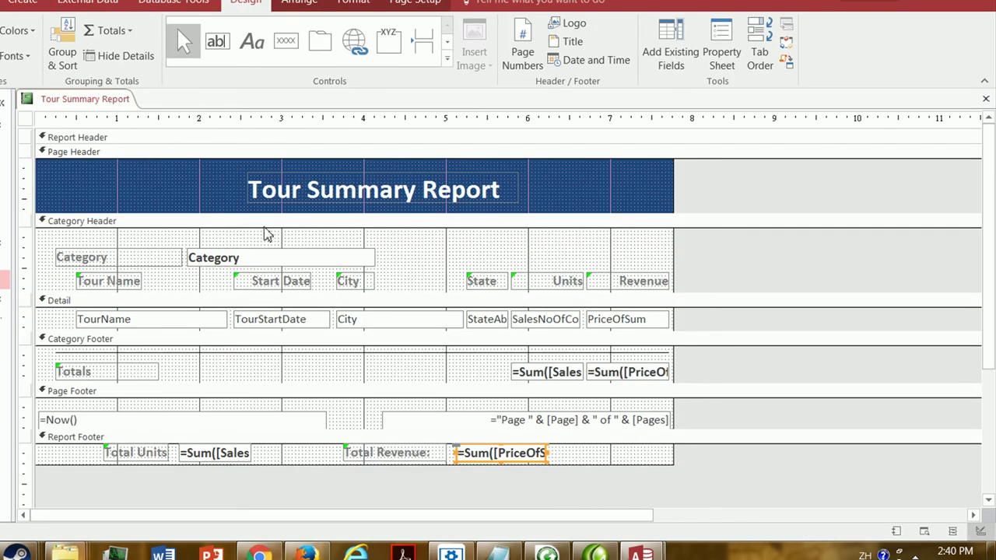
{"action": "right_click", "coordinate": [154, 225]}
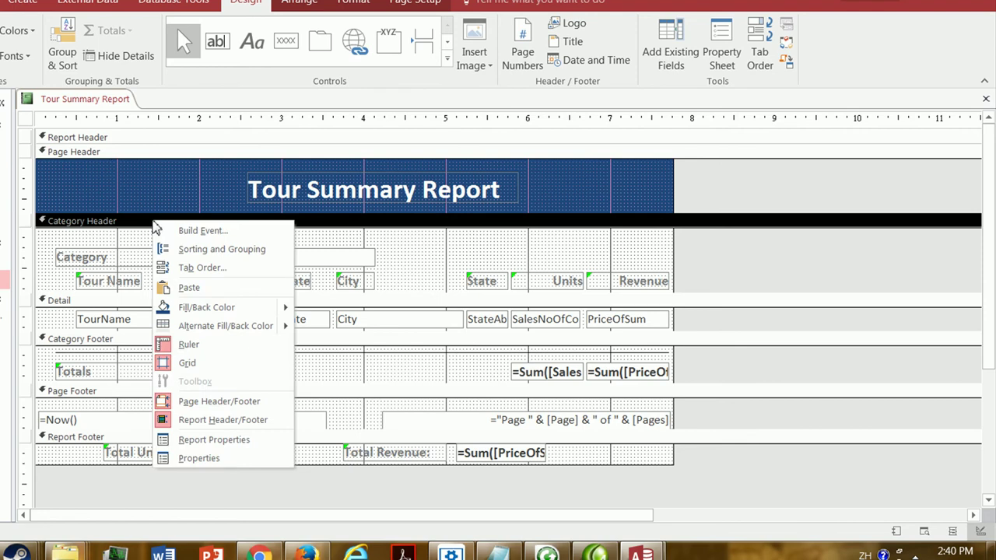
{"action": "mouse_move", "coordinate": [258, 332]}
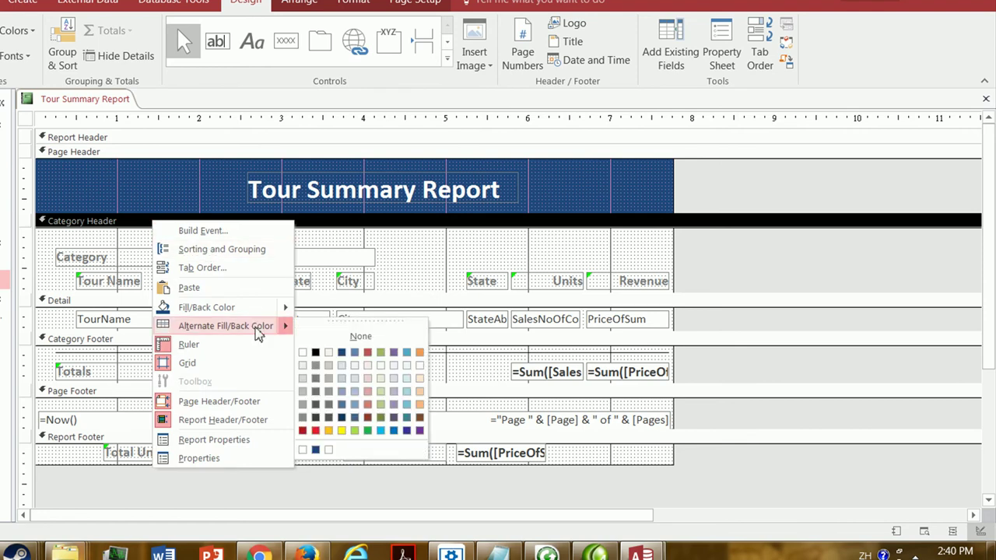
{"action": "left_click", "coordinate": [341, 332]}
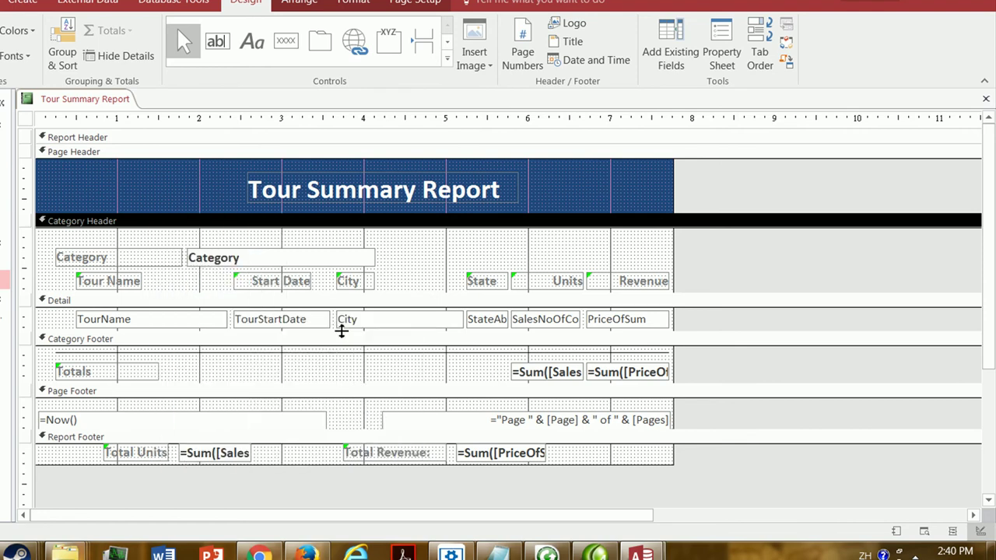
Set the Detail section's alternate fill color to None and save the report
{"action": "right_click", "coordinate": [128, 302]}
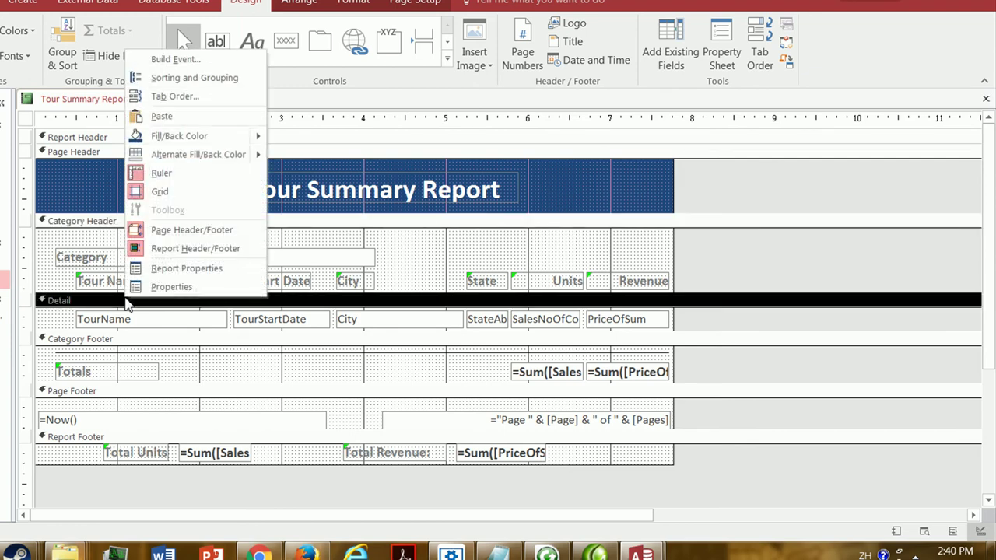
{"action": "mouse_move", "coordinate": [237, 158]}
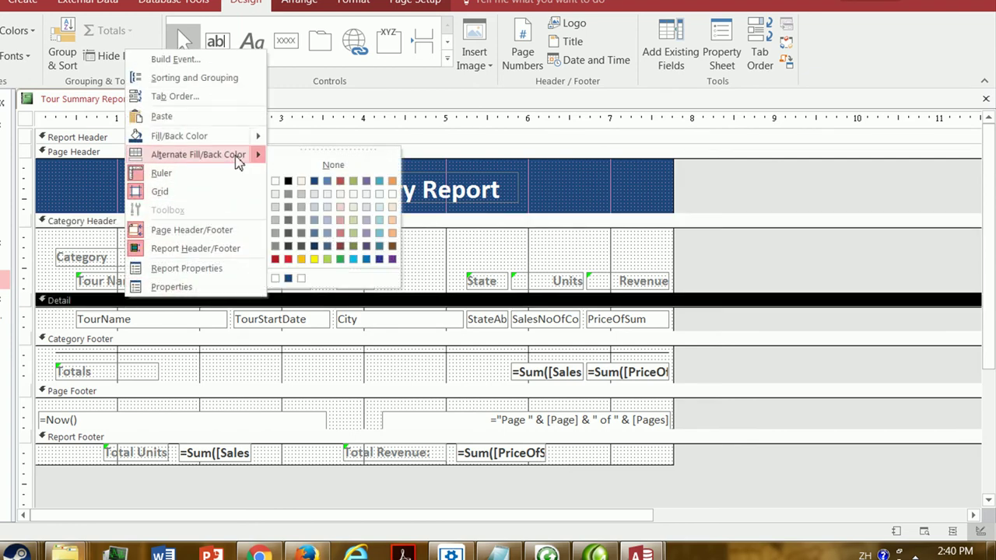
{"action": "left_click", "coordinate": [341, 166]}
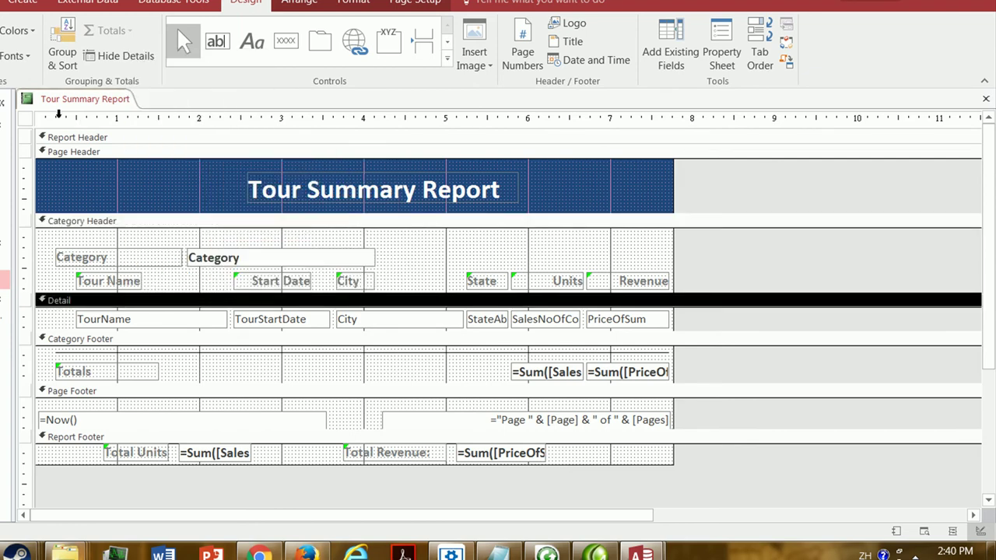
{"action": "right_click", "coordinate": [88, 109]}
{"action": "left_click", "coordinate": [109, 114]}
Set the Category Footer's Force New Page property to After Section and close its properties
{"action": "left_click", "coordinate": [186, 349]}
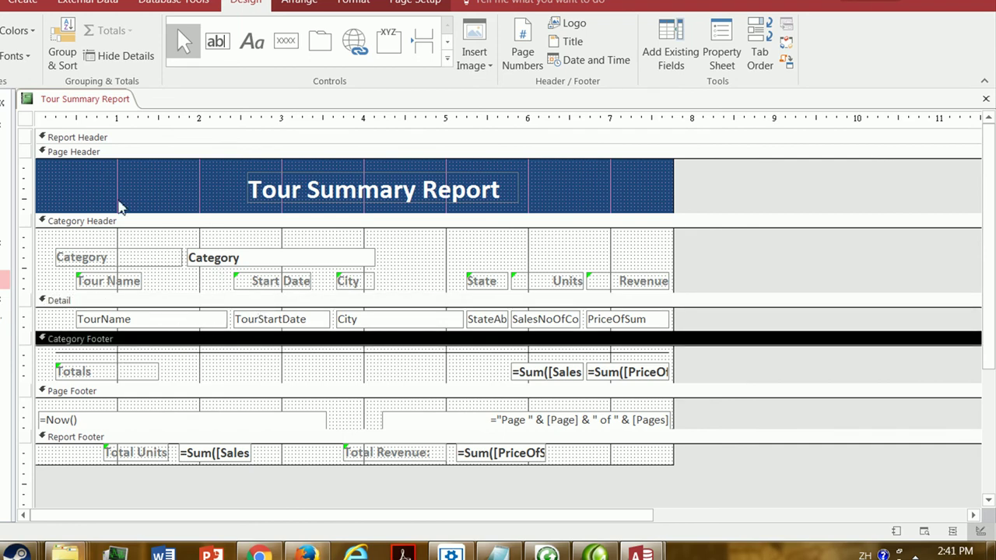
{"action": "right_click", "coordinate": [202, 347]}
{"action": "left_click", "coordinate": [287, 330]}
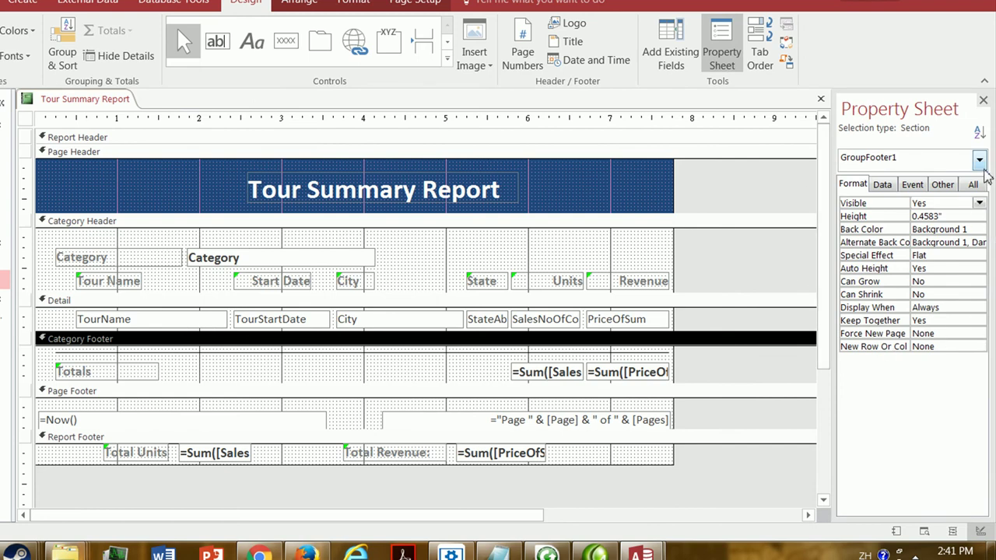
{"action": "left_click", "coordinate": [939, 334]}
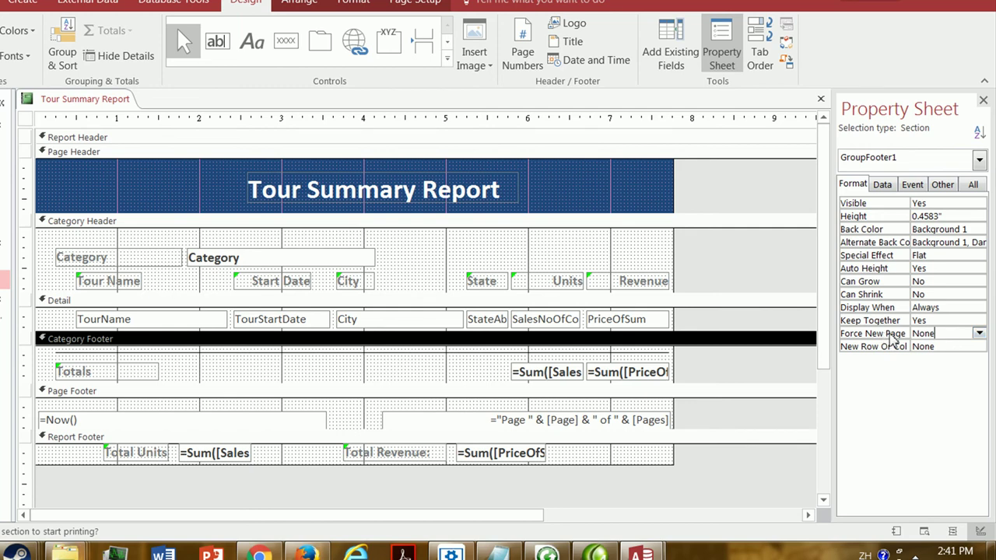
{"action": "left_click", "coordinate": [979, 335]}
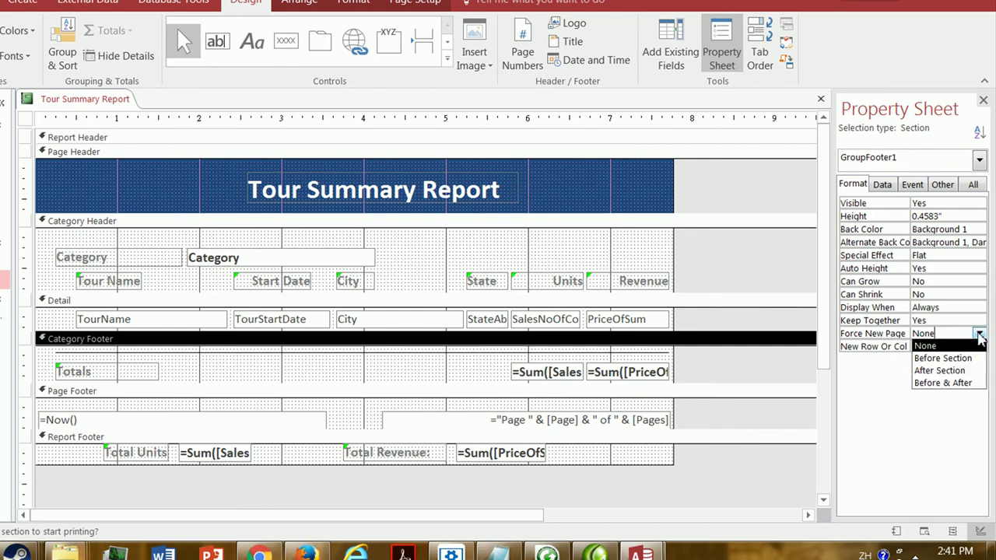
{"action": "left_click", "coordinate": [939, 371]}
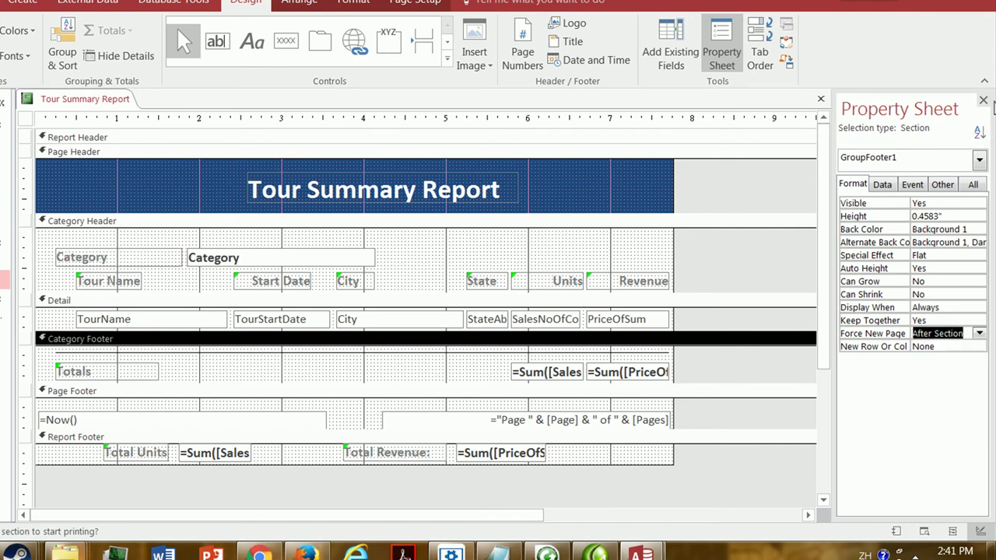
{"action": "left_click", "coordinate": [982, 99]}
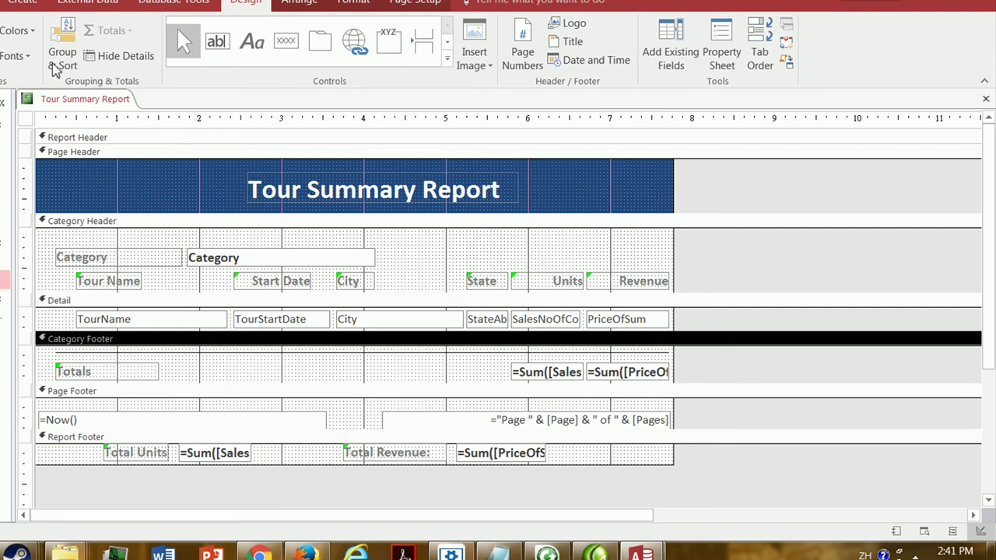
Save the report and check the section shading in Report View
{"action": "right_click", "coordinate": [86, 98]}
{"action": "left_click", "coordinate": [83, 102]}
{"action": "right_click", "coordinate": [82, 102]}
{"action": "left_click", "coordinate": [132, 175]}
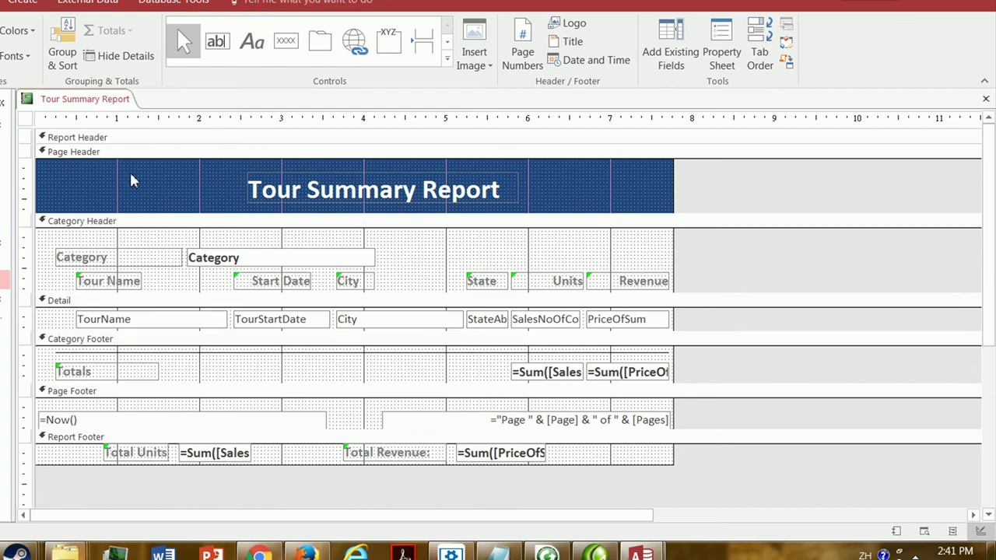
{"action": "left_click_drag", "start_coordinate": [993, 201], "coordinate": [993, 311]}
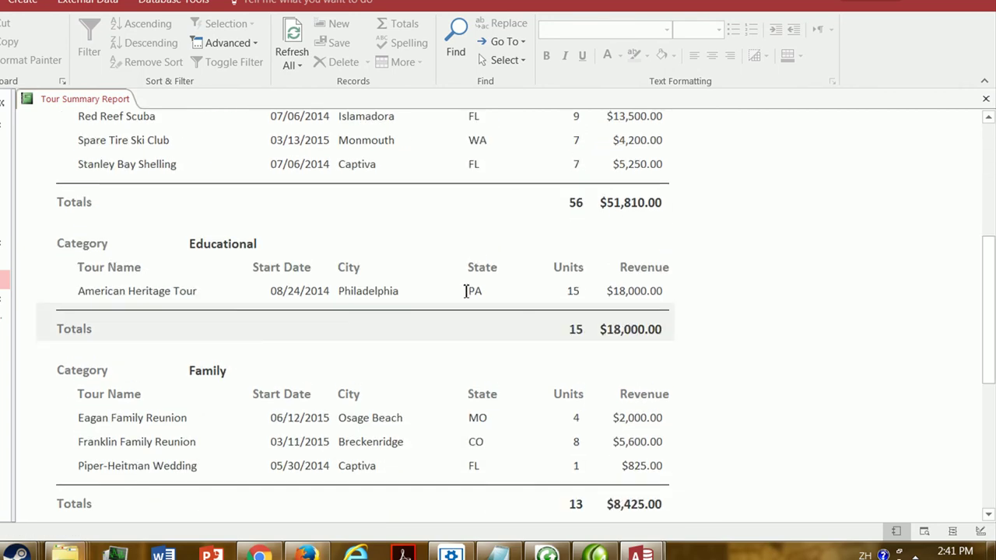
{"action": "left_click_drag", "start_coordinate": [993, 326], "coordinate": [993, 194]}
Open the report in Print Preview and page through it to examine the page breaks, shading and column headings of each category
{"action": "right_click", "coordinate": [93, 104]}
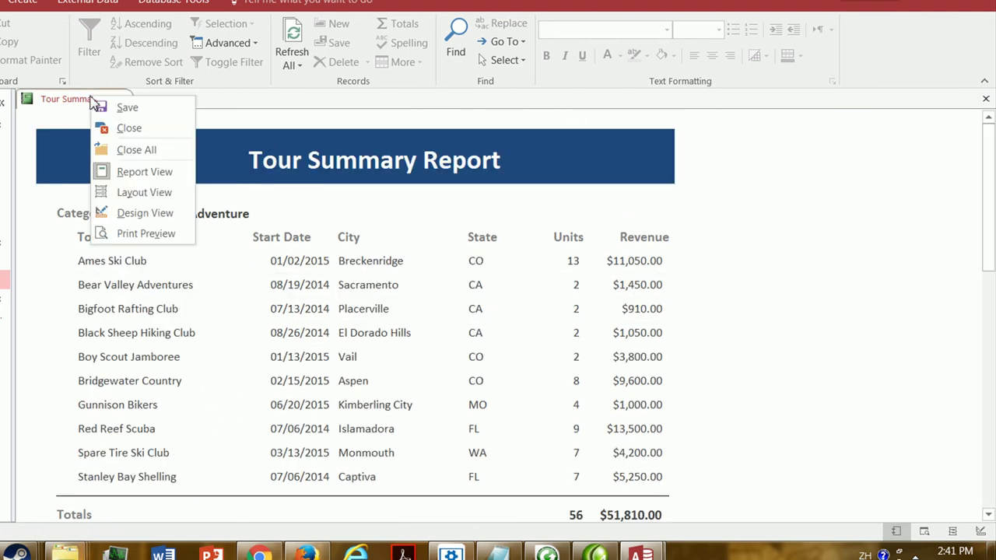
{"action": "left_click", "coordinate": [143, 233]}
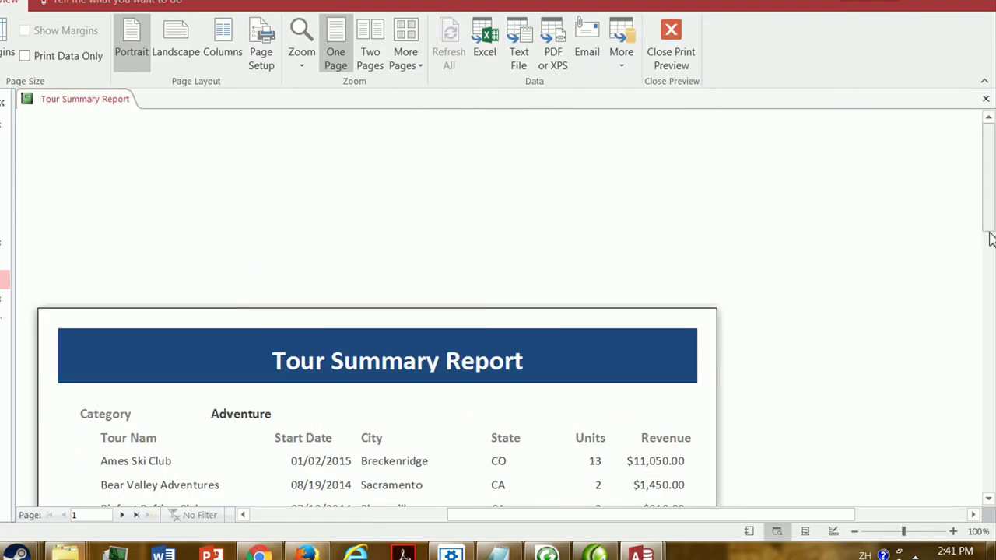
{"action": "left_click_drag", "start_coordinate": [993, 210], "coordinate": [993, 271]}
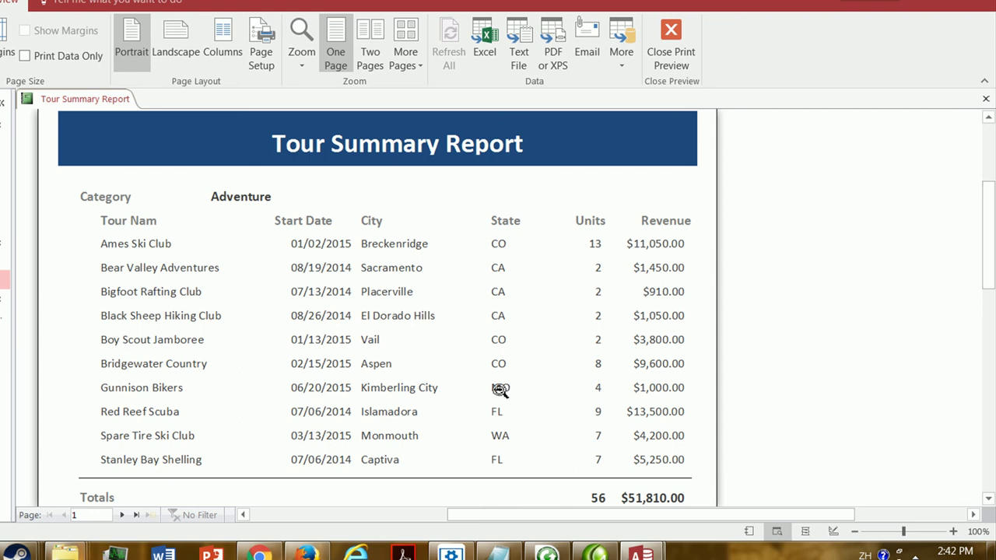
{"action": "left_click", "coordinate": [123, 515]}
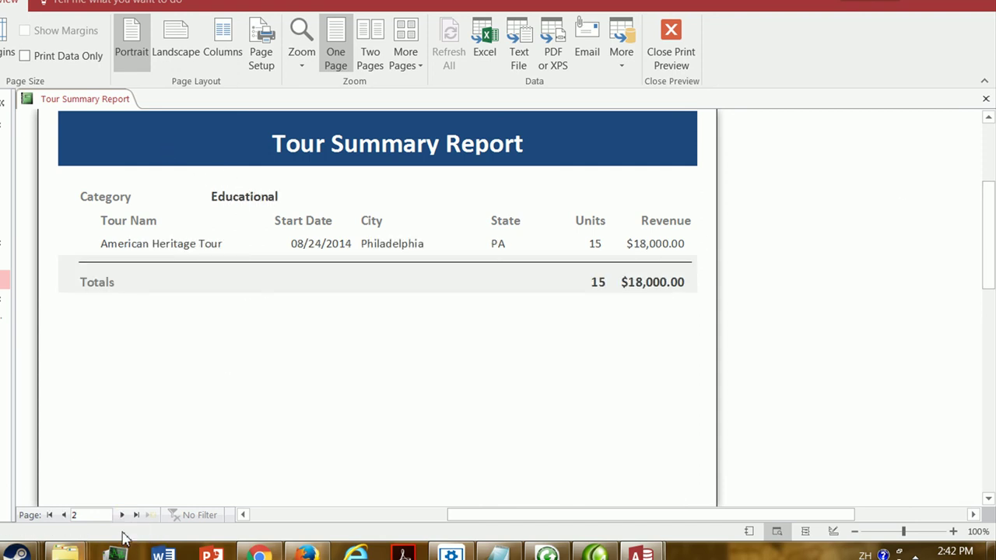
{"action": "left_click", "coordinate": [122, 515]}
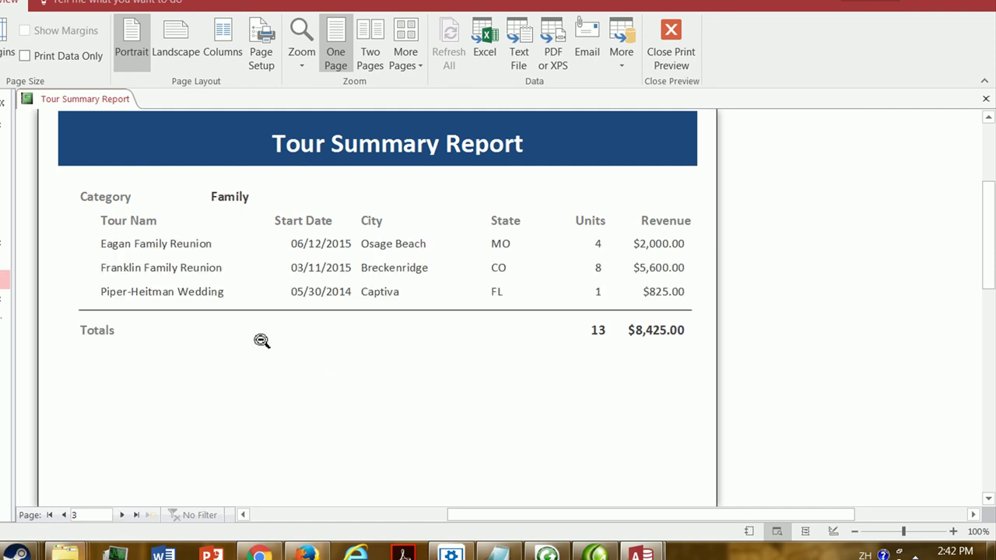
{"action": "left_click", "coordinate": [122, 515]}
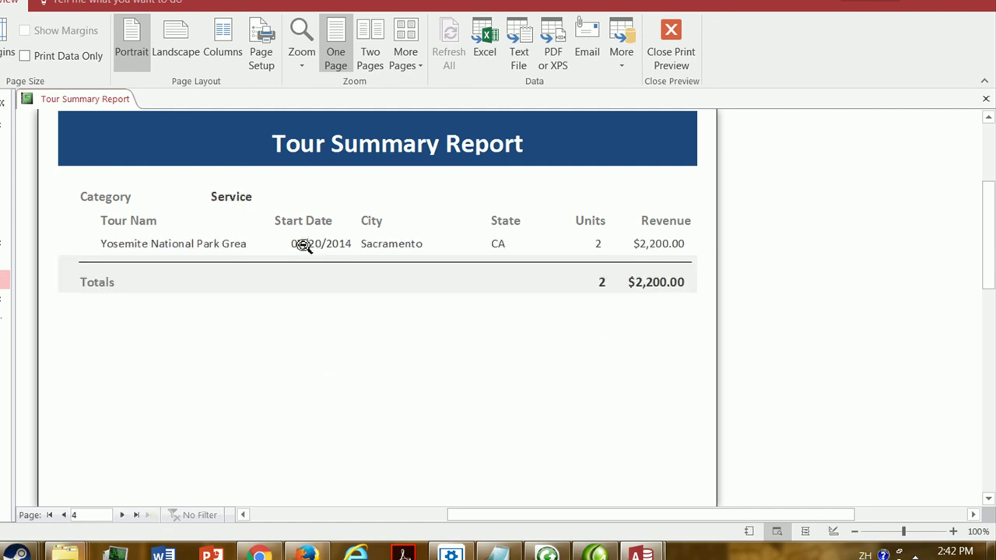
{"action": "left_click", "coordinate": [122, 515]}
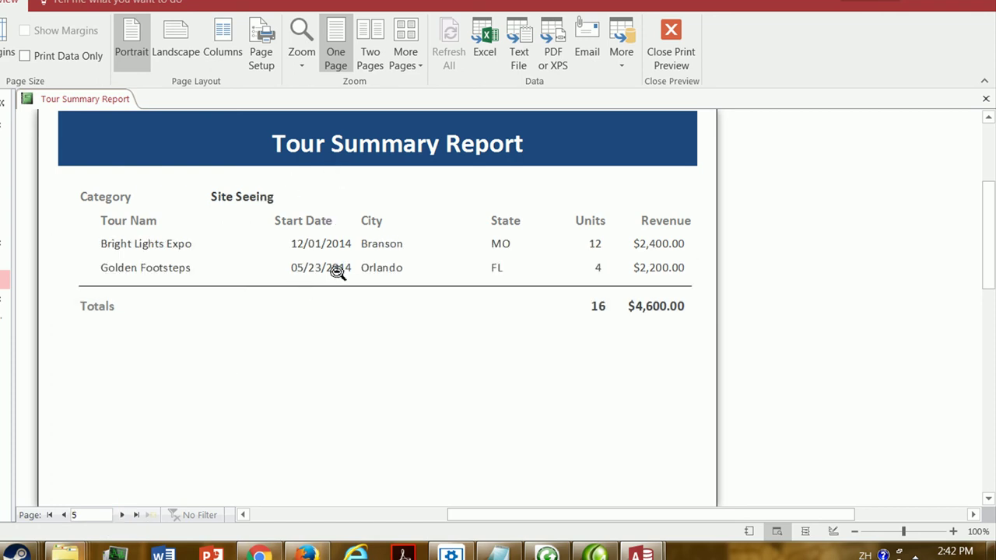
{"action": "left_click", "coordinate": [123, 513]}
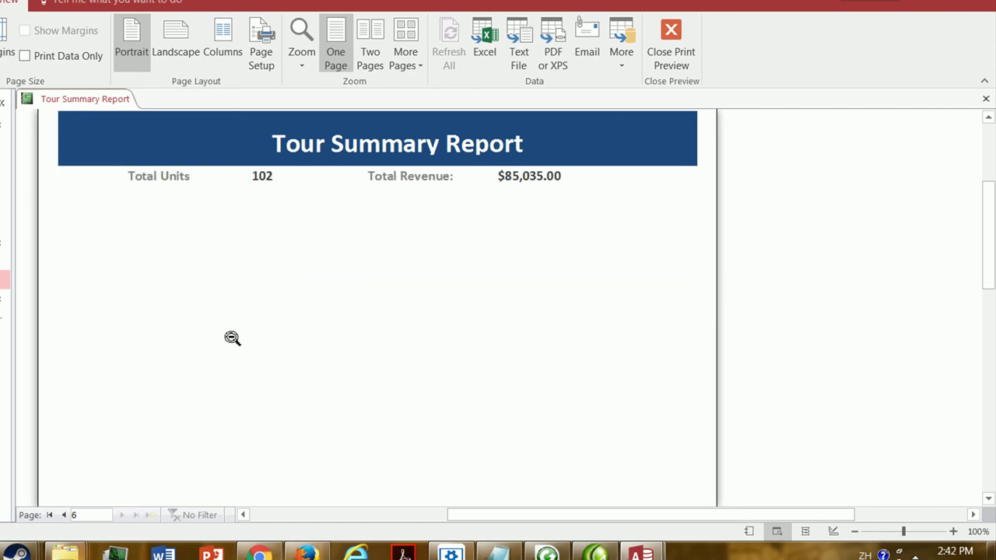
{"action": "left_click", "coordinate": [64, 515]}
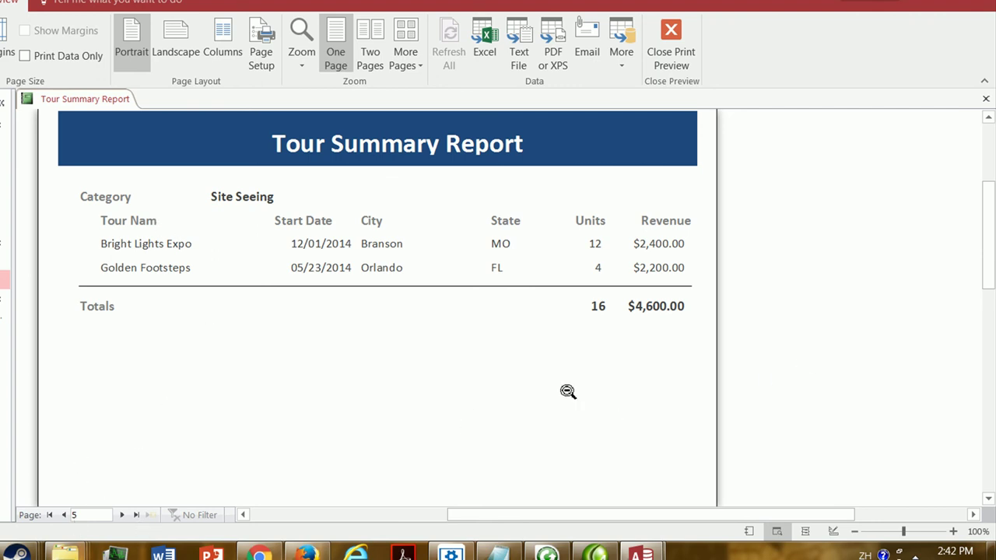
{"action": "left_click", "coordinate": [63, 515]}
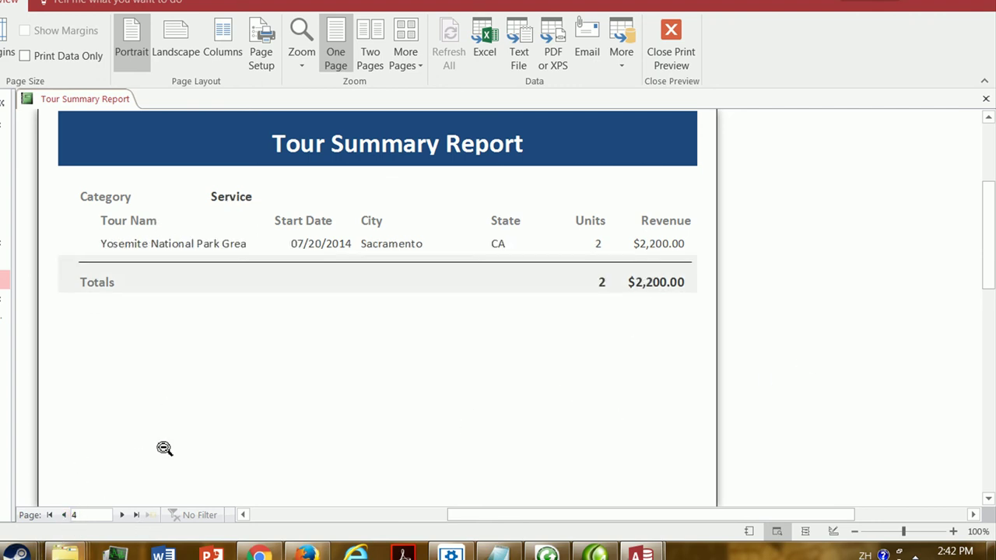
Return to Design View and widen the Tour Name label in the Category Header so its full text fits
{"action": "right_click", "coordinate": [93, 103]}
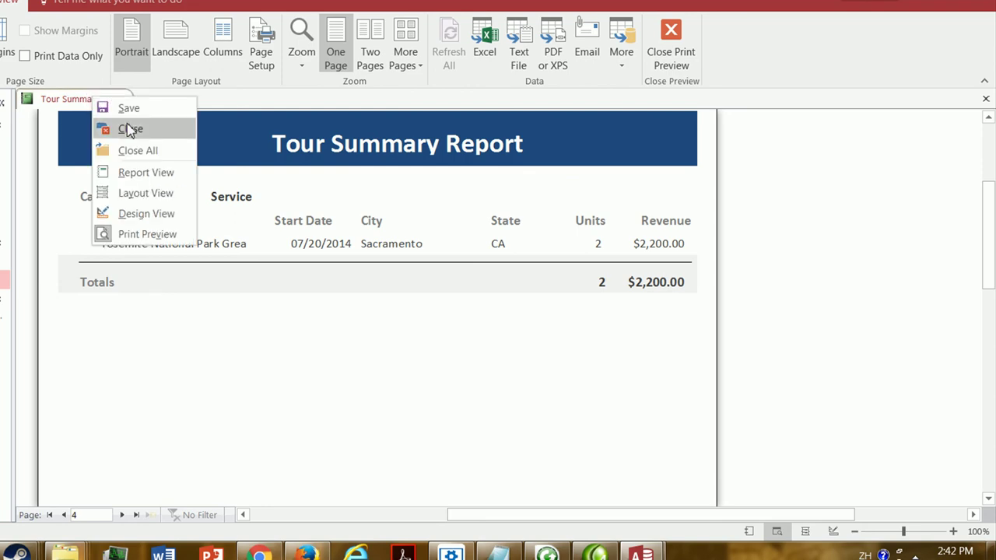
{"action": "left_click", "coordinate": [140, 214]}
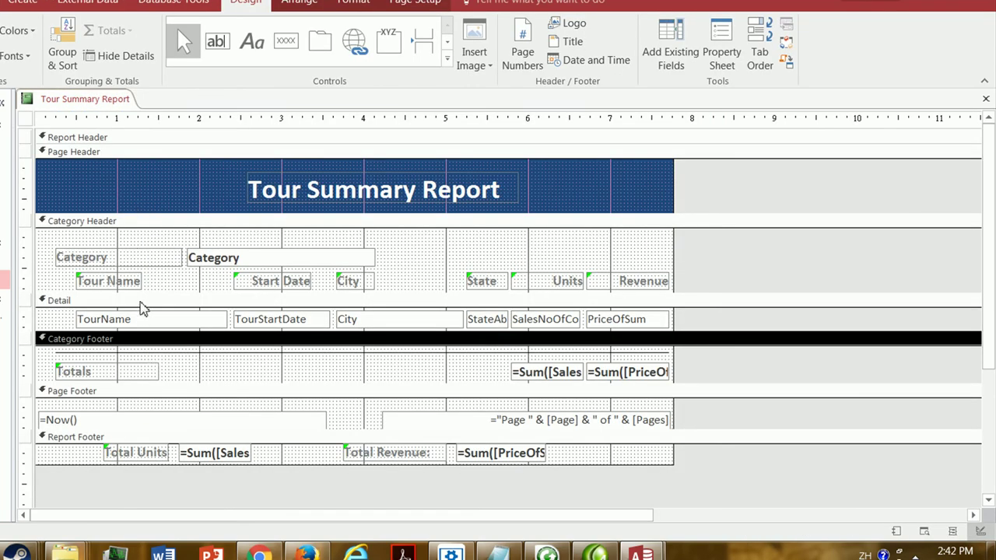
{"action": "left_click", "coordinate": [142, 289]}
{"action": "left_click_drag", "start_coordinate": [143, 282], "coordinate": [168, 282]}
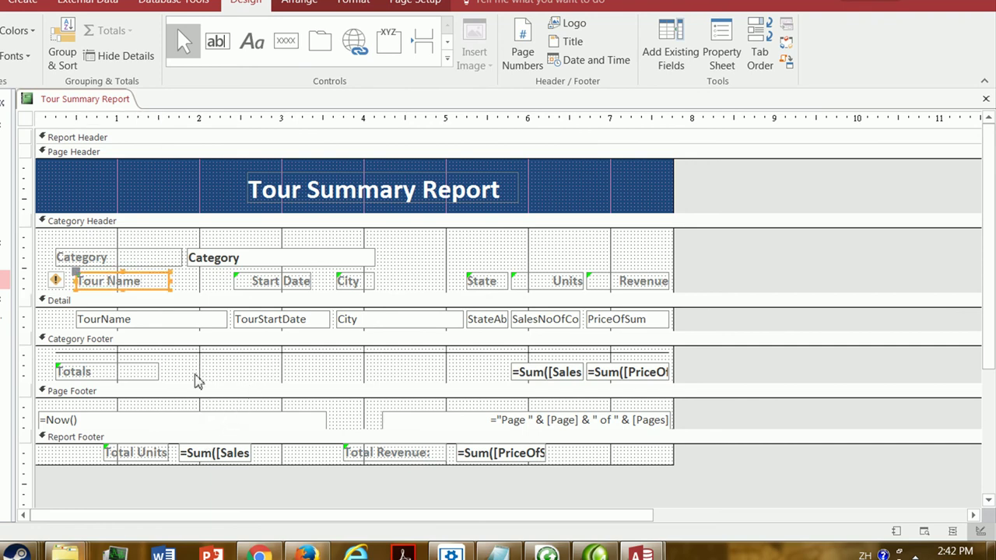
Set the Category Footer's alternate fill color to None and save the report
{"action": "left_click", "coordinate": [216, 344]}
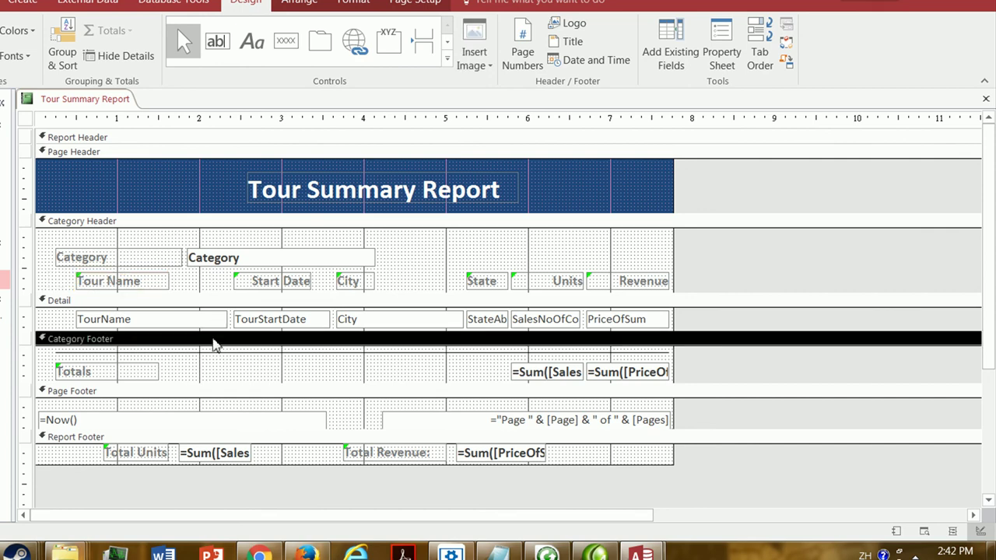
{"action": "right_click", "coordinate": [216, 344]}
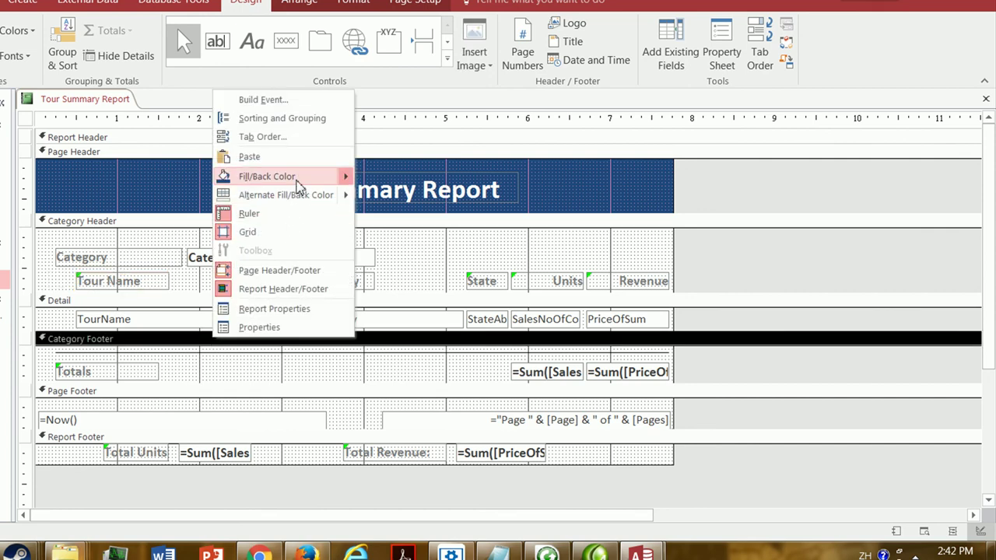
{"action": "mouse_move", "coordinate": [294, 200]}
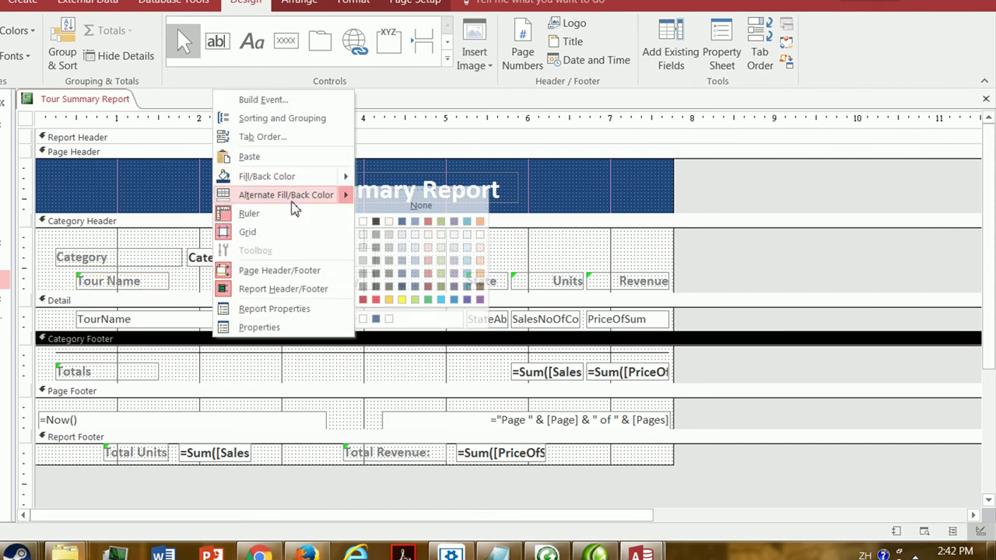
{"action": "left_click", "coordinate": [413, 203]}
{"action": "right_click", "coordinate": [72, 94]}
{"action": "left_click", "coordinate": [94, 98]}
Switch to Report View and check the shading of the Totals rows under each category
{"action": "right_click", "coordinate": [98, 95]}
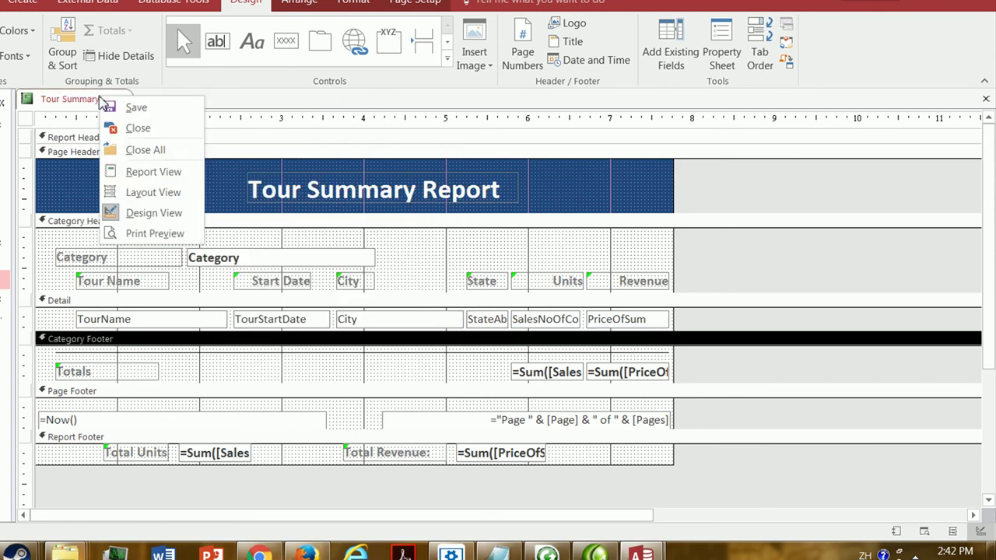
{"action": "left_click", "coordinate": [165, 171]}
{"action": "left_click_drag", "start_coordinate": [993, 148], "coordinate": [993, 339]}
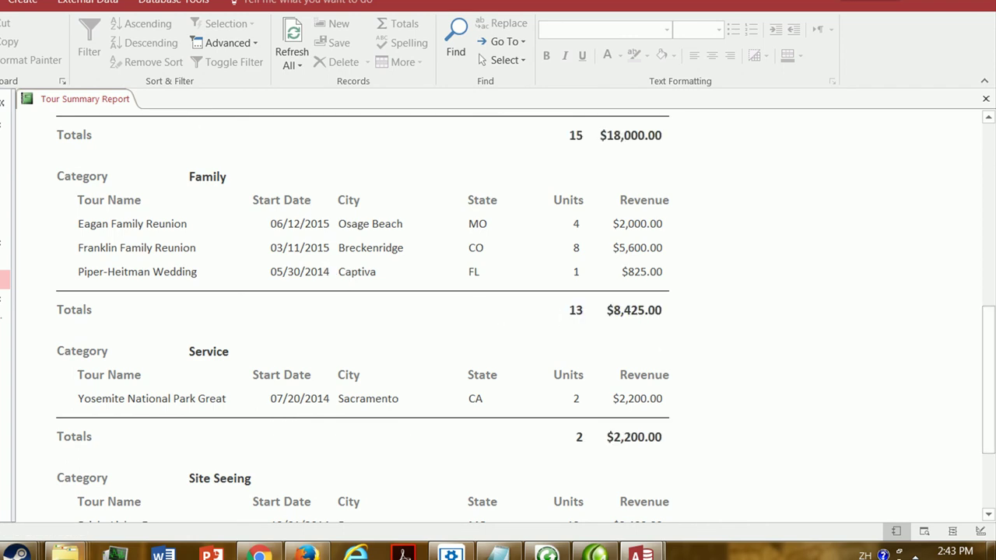
Open Print Preview and page through all category pages to the final page with the grand totals
{"action": "right_click", "coordinate": [92, 99]}
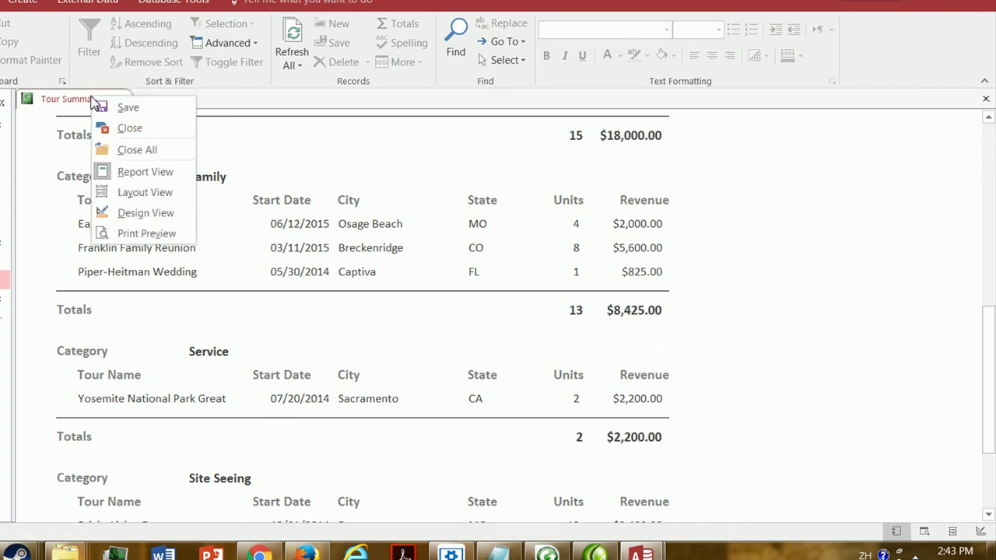
{"action": "left_click", "coordinate": [140, 231]}
{"action": "mouse_move", "coordinate": [993, 206]}
{"action": "left_mouse_down"}
{"action": "mouse_move", "coordinate": [994, 269]}
{"action": "mouse_move", "coordinate": [994, 210]}
{"action": "left_mouse_up"}
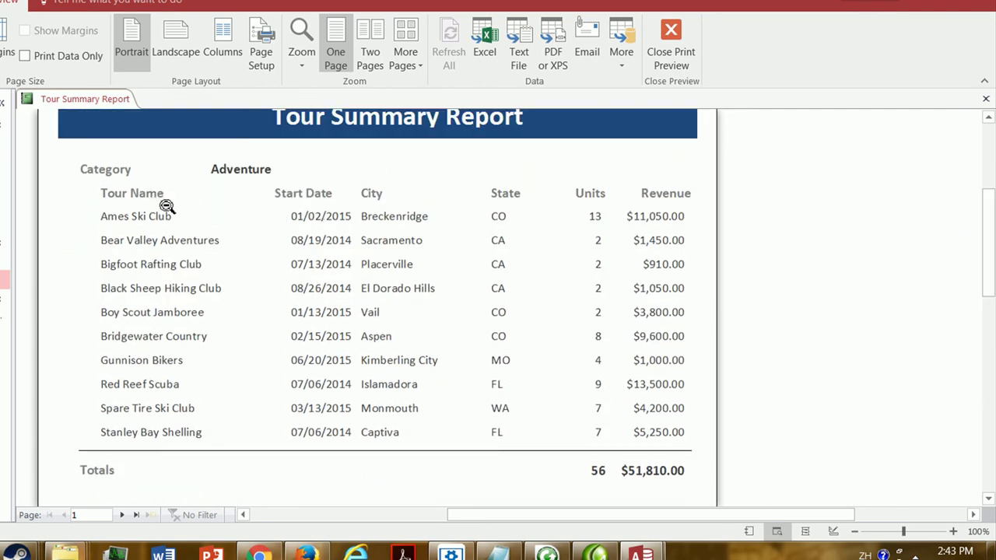
{"action": "left_click", "coordinate": [121, 515]}
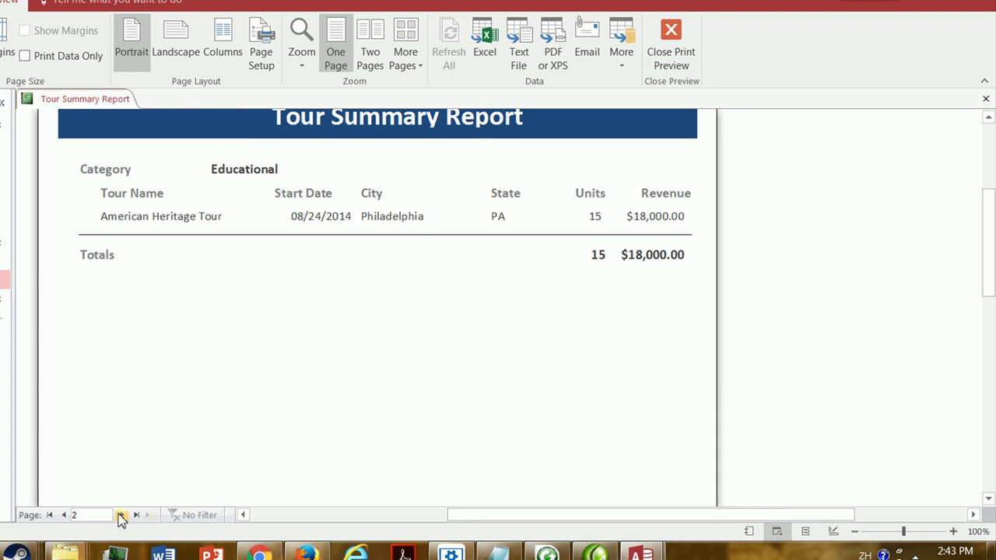
{"action": "left_click", "coordinate": [121, 515]}
{"action": "left_click", "coordinate": [121, 515]}
{"action": "left_click", "coordinate": [122, 515]}
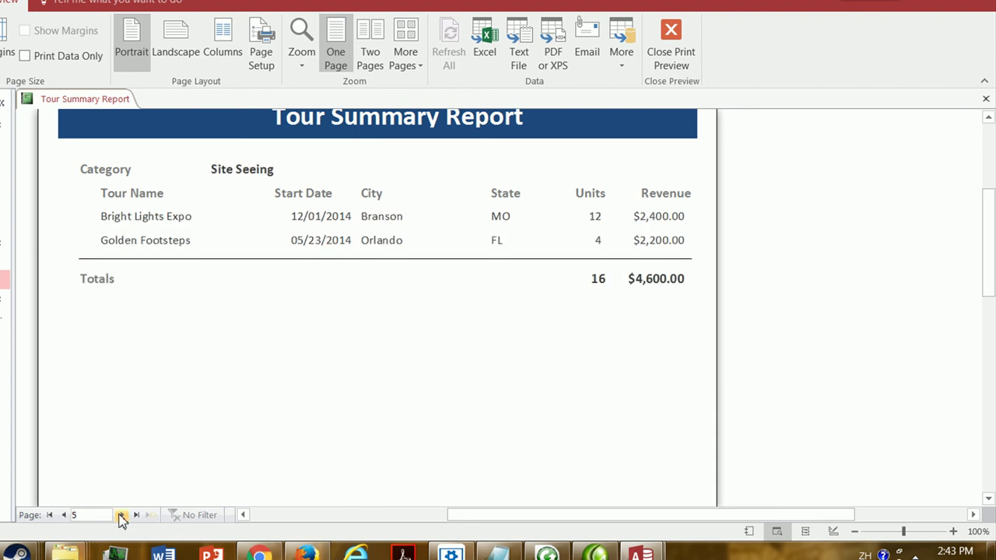
{"action": "left_click", "coordinate": [121, 515]}
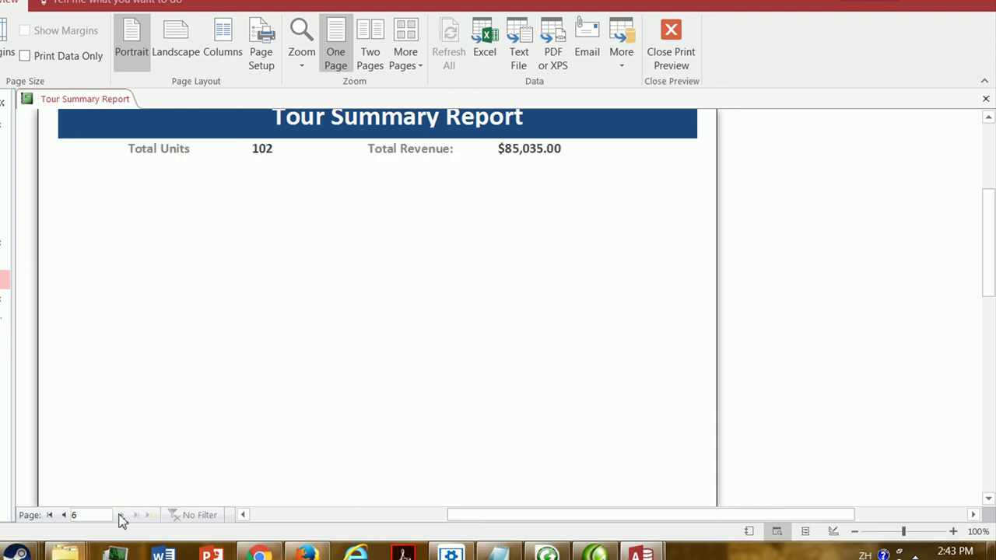
Page back to the first page and leaf through the category pages again to examine their headings and totals
{"action": "left_click", "coordinate": [63, 515]}
{"action": "left_click", "coordinate": [63, 515]}
{"action": "left_click", "coordinate": [63, 515]}
{"action": "left_click_drag", "start_coordinate": [988, 281], "coordinate": [994, 251]}
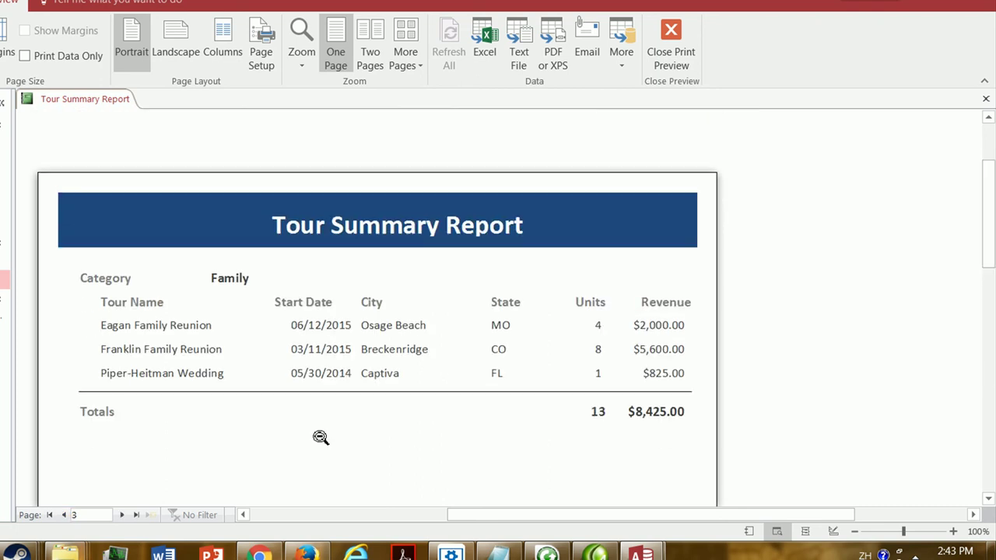
{"action": "left_click", "coordinate": [64, 515]}
{"action": "left_click", "coordinate": [63, 515]}
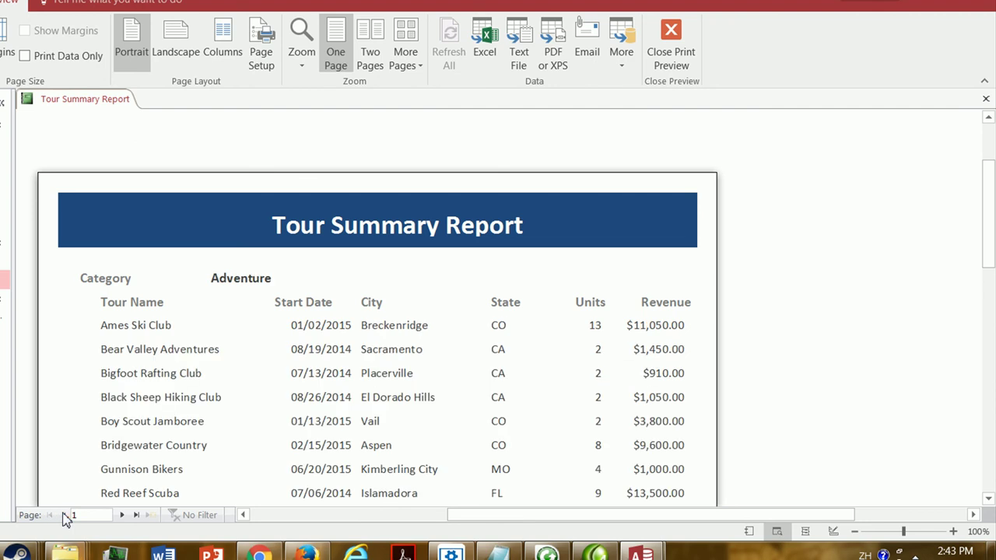
{"action": "left_click", "coordinate": [122, 515]}
{"action": "left_click", "coordinate": [122, 515]}
{"action": "left_click", "coordinate": [122, 515]}
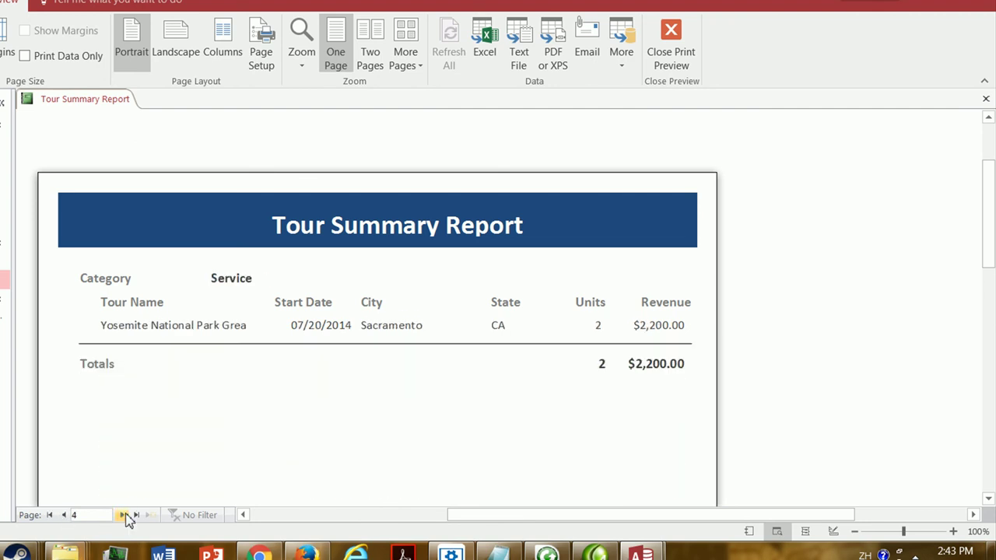
{"action": "left_click", "coordinate": [64, 515]}
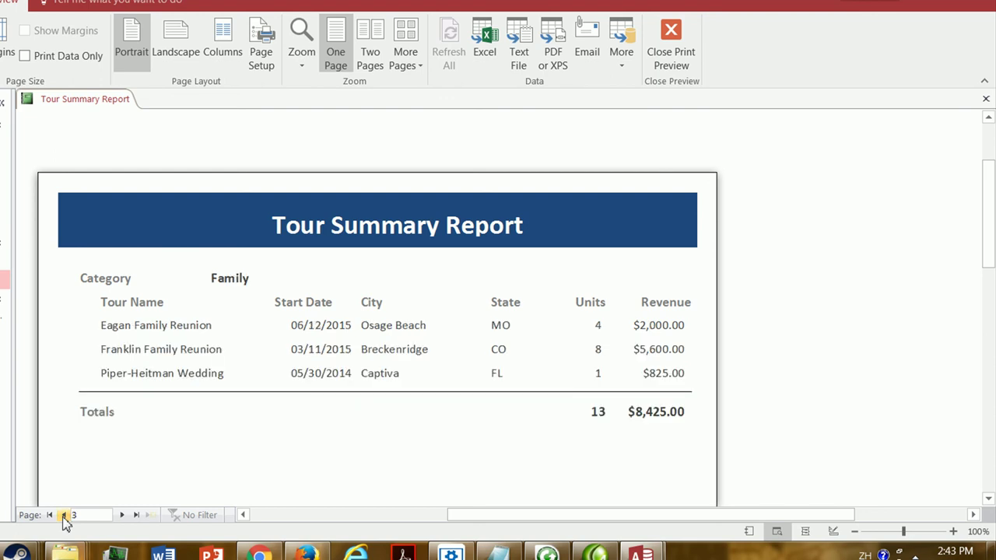